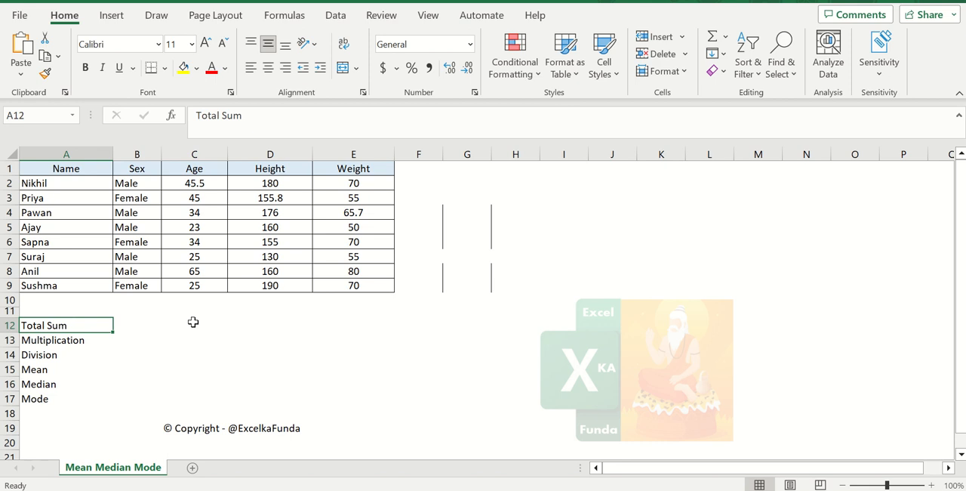
Review the calculation labels from Total Sum to Mode in cells A12 to A17
{"action": "left_click", "coordinate": [193, 320]}
{"action": "left_click", "coordinate": [72, 328]}
{"action": "left_click", "coordinate": [79, 340]}
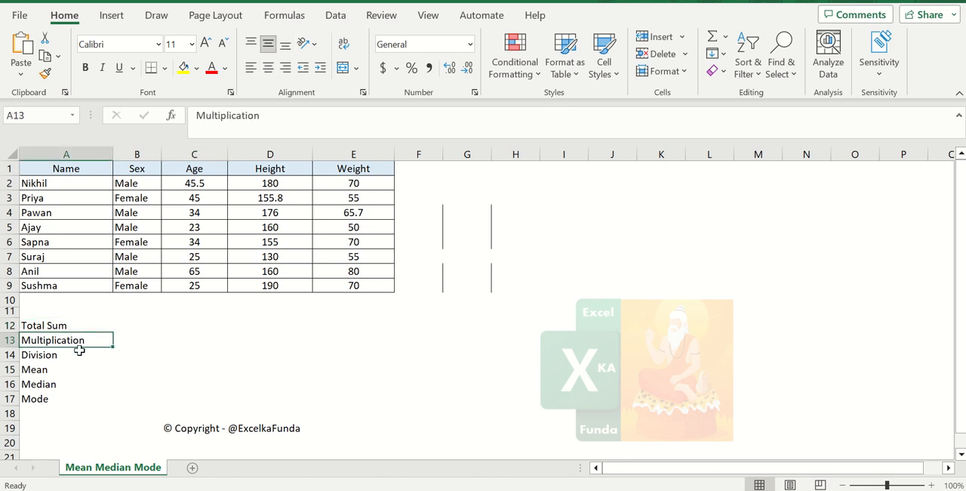
{"action": "left_click", "coordinate": [77, 354]}
{"action": "left_click", "coordinate": [67, 371]}
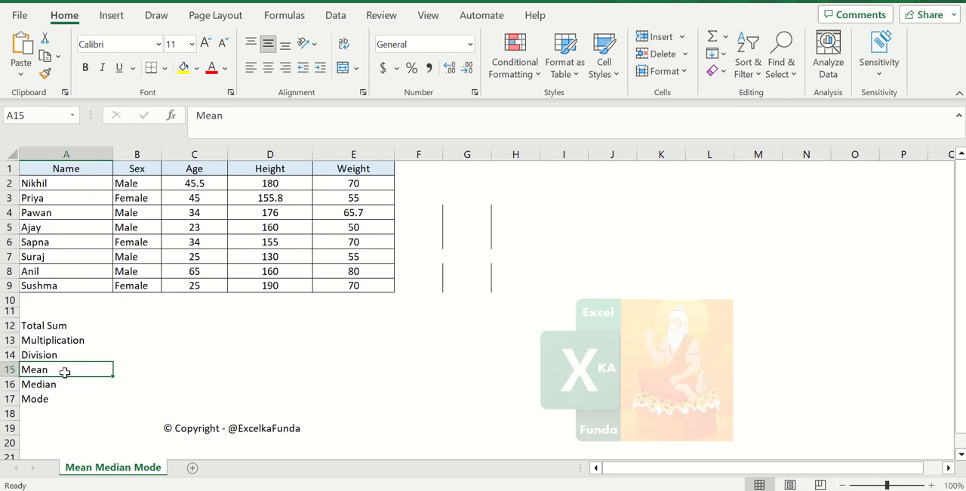
{"action": "left_click", "coordinate": [78, 386]}
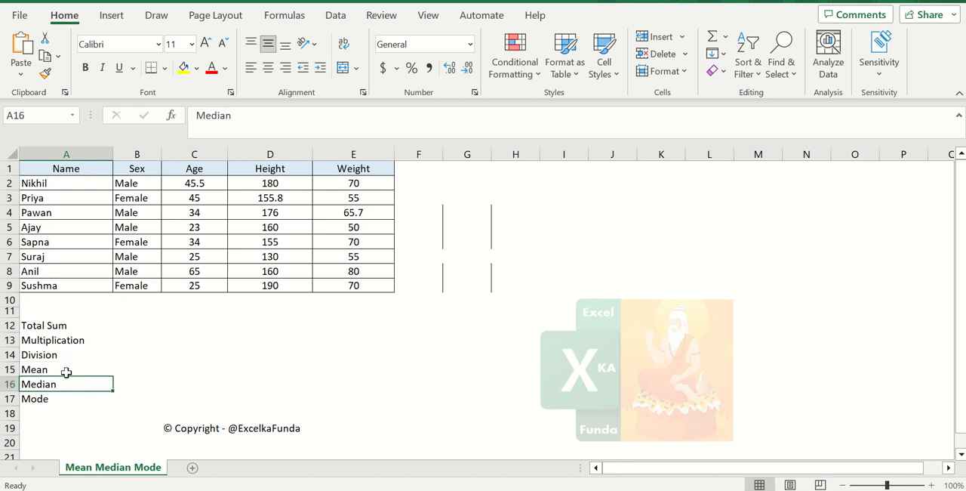
{"action": "left_click_drag", "start_coordinate": [67, 370], "coordinate": [68, 401]}
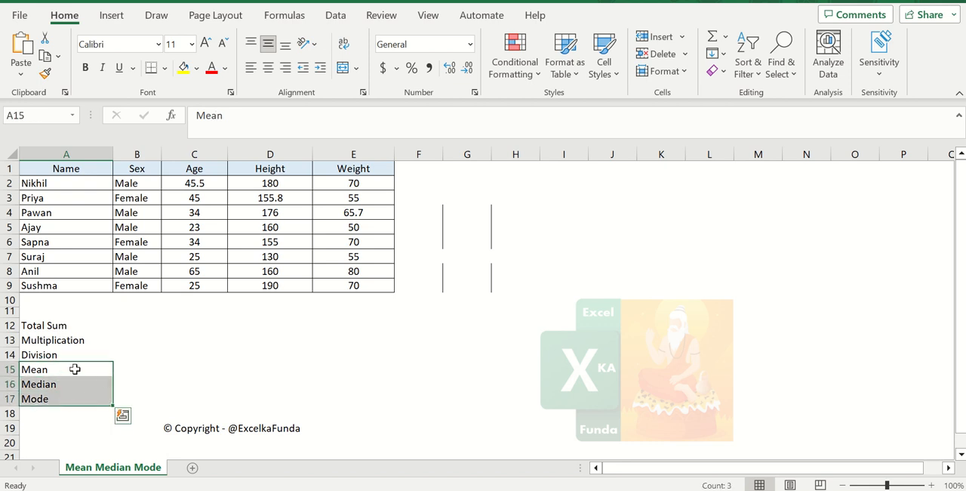
{"action": "left_click", "coordinate": [73, 328]}
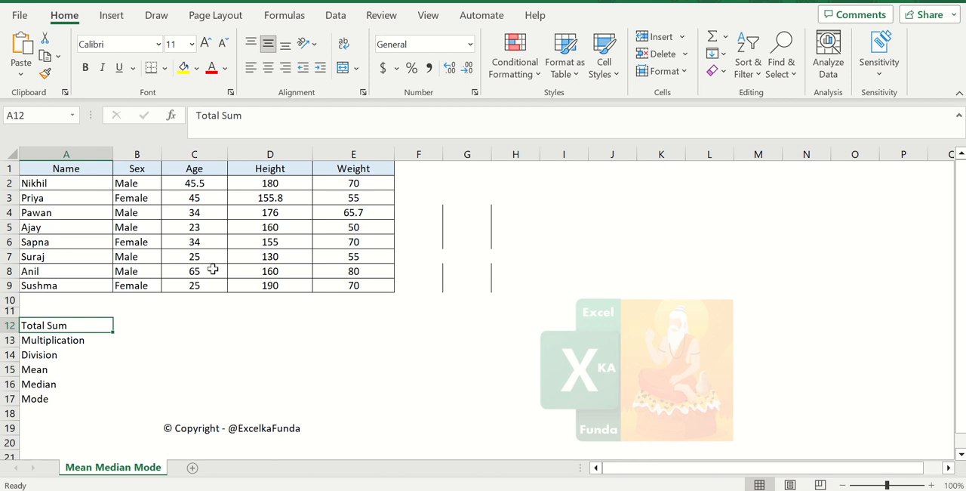
Enter a SUM formula in C12 that totals the Age values in C2:C9
{"action": "left_click", "coordinate": [200, 322]}
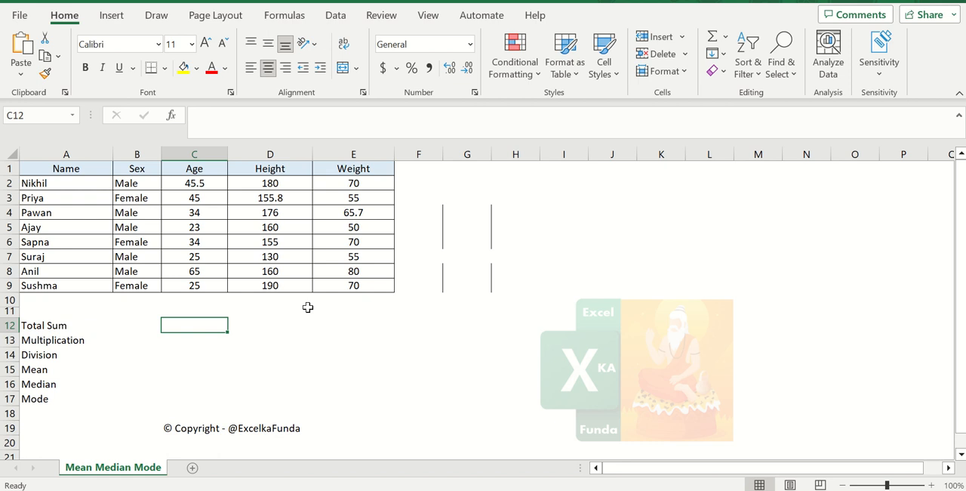
{"action": "type", "text": "=su"}
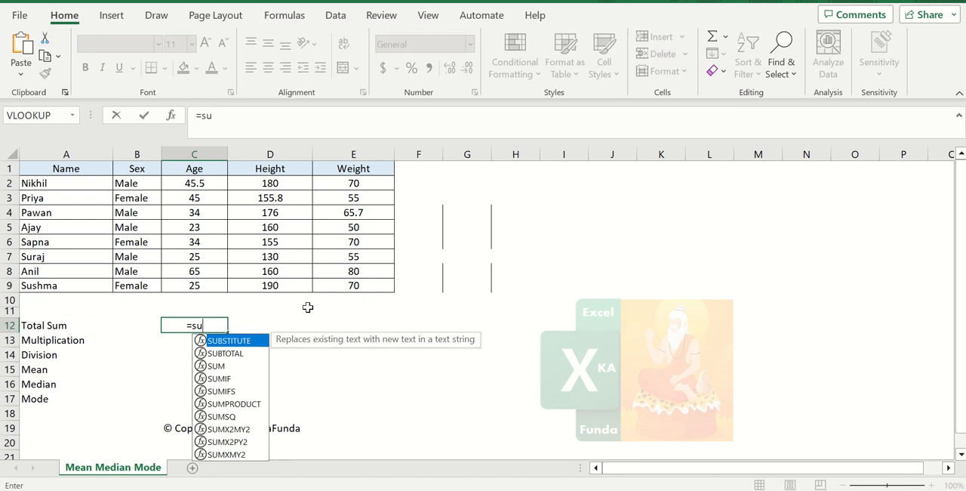
{"action": "type", "text": "m("}
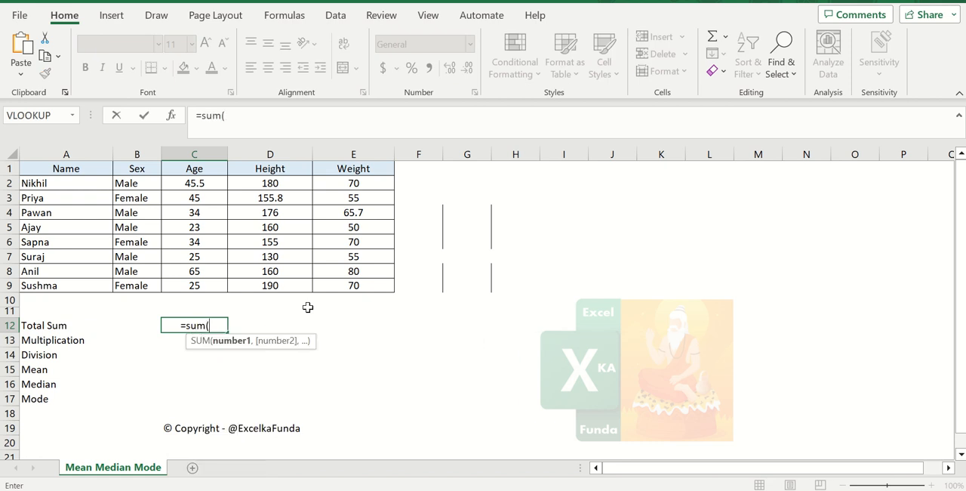
{"action": "key", "text": "Up"}
{"action": "key", "text": "Up"}
{"action": "key", "text": "Up"}
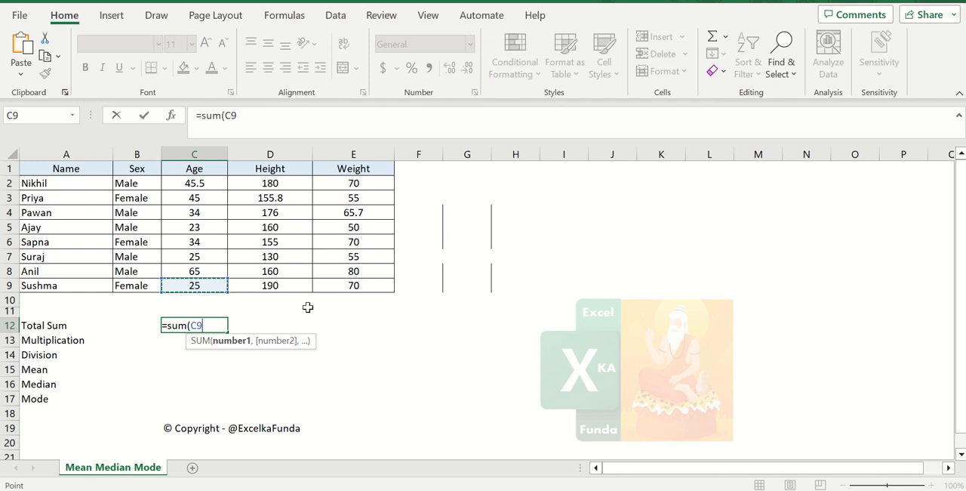
{"action": "key", "text": "shift+Up"}
{"action": "key", "text": "shift+Up"}
{"action": "key", "text": "shift+Up"}
{"action": "key", "text": "shift+Up"}
{"action": "key", "text": "shift+Up"}
{"action": "key", "text": "shift+Up"}
{"action": "key", "text": "shift+Up"}
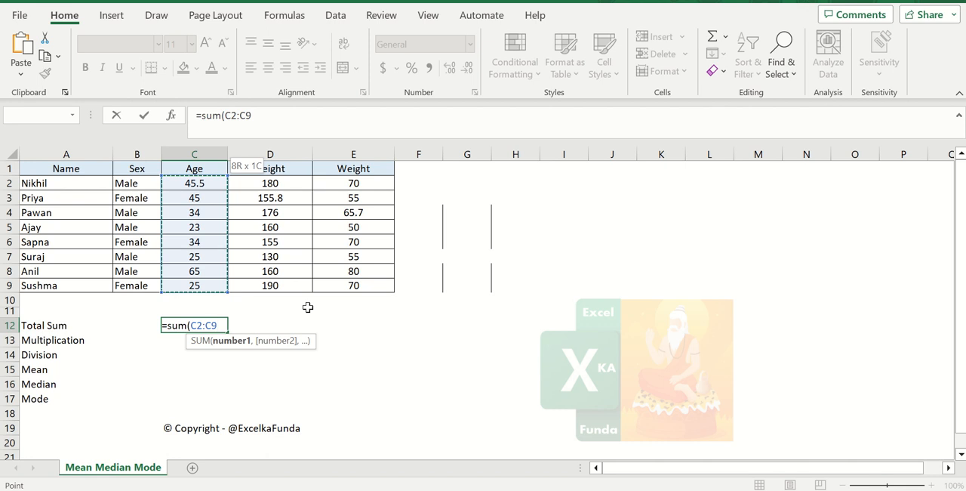
{"action": "type", "text": ")"}
{"action": "key", "text": "Return"}
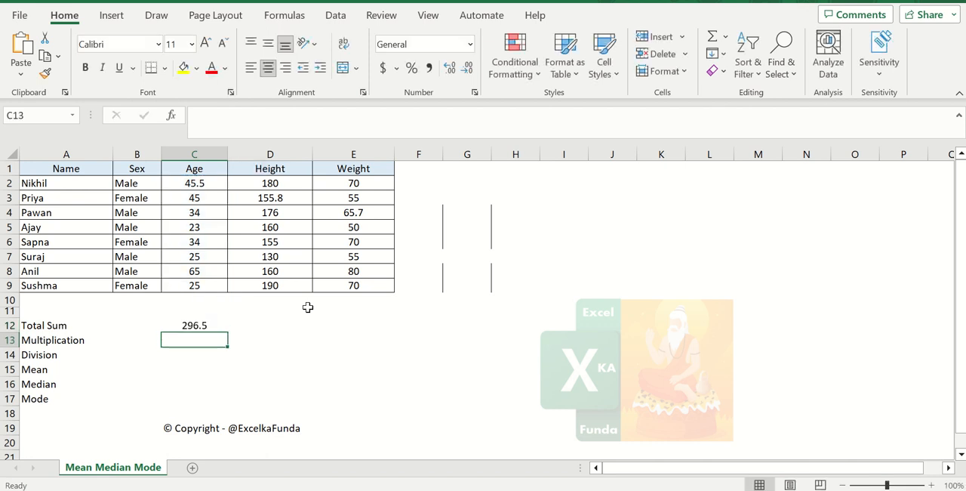
Check the range used by the C12 formula and compare its result with the sum of the selected Age values C2:C9
{"action": "key", "text": "Up"}
{"action": "key", "text": "F2"}
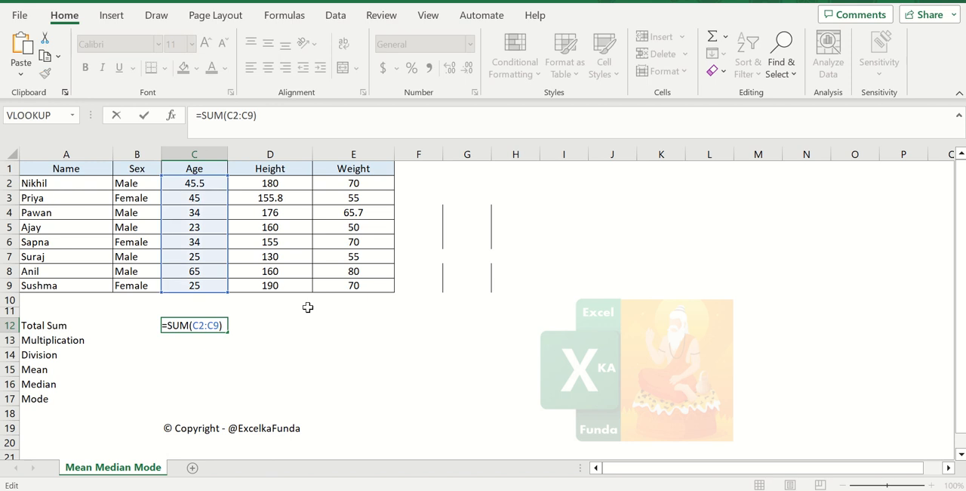
{"action": "key", "text": "Return"}
{"action": "key", "text": "Up"}
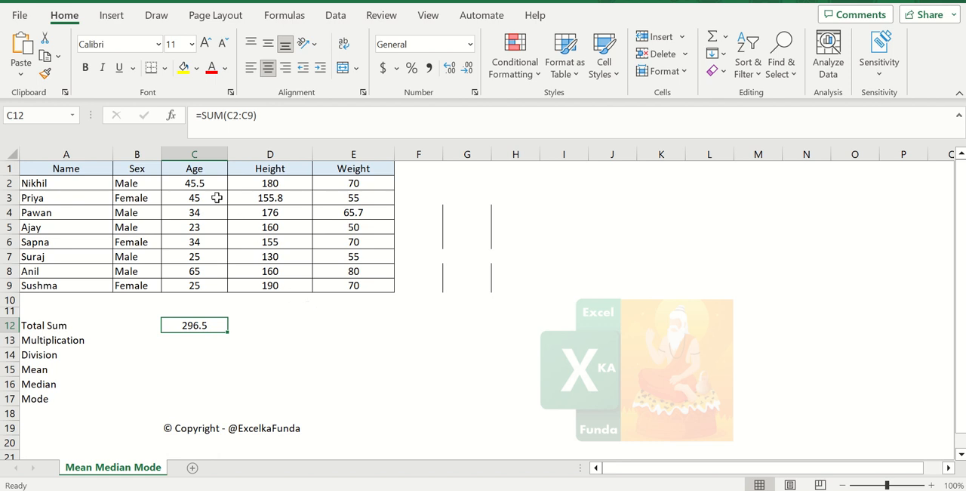
{"action": "left_click_drag", "start_coordinate": [198, 183], "coordinate": [209, 287]}
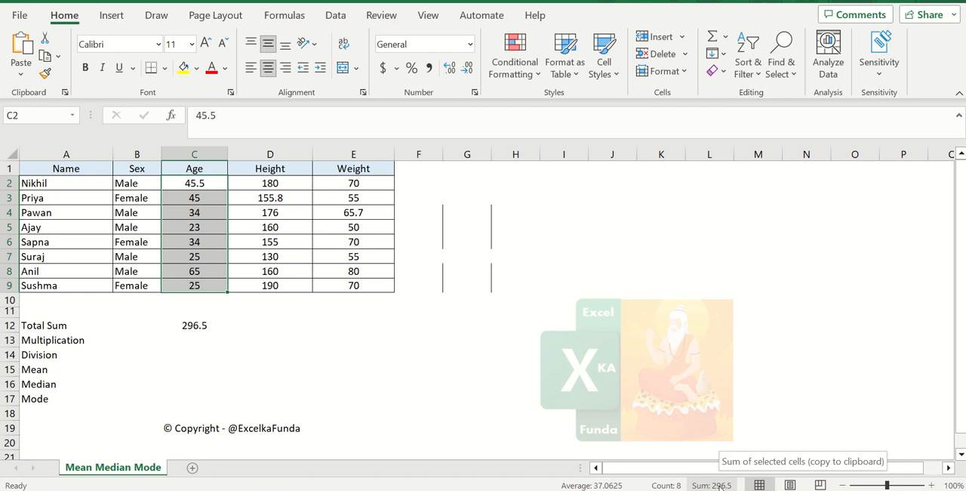
Copy the Total Sum formula from C12 to the Height and Weight columns in D12 and E12
{"action": "left_click", "coordinate": [204, 326]}
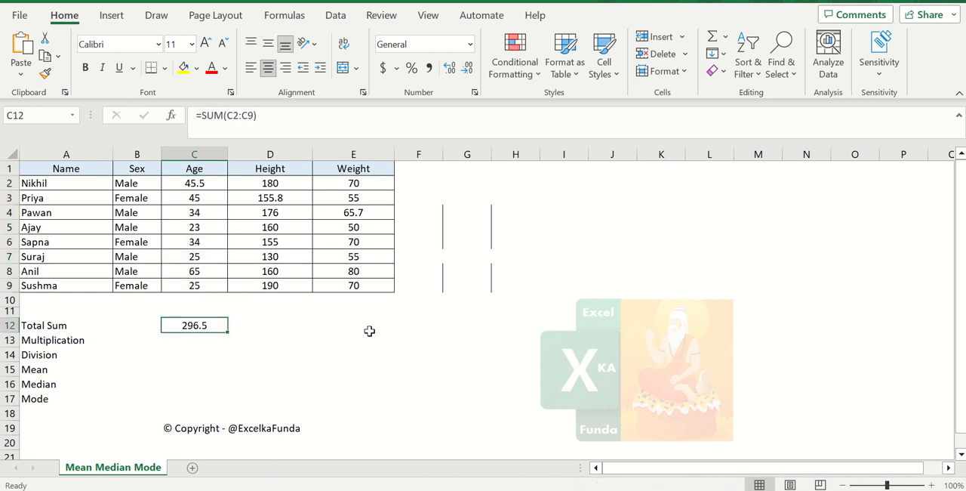
{"action": "key", "text": "ctrl+c"}
{"action": "key", "text": "Right"}
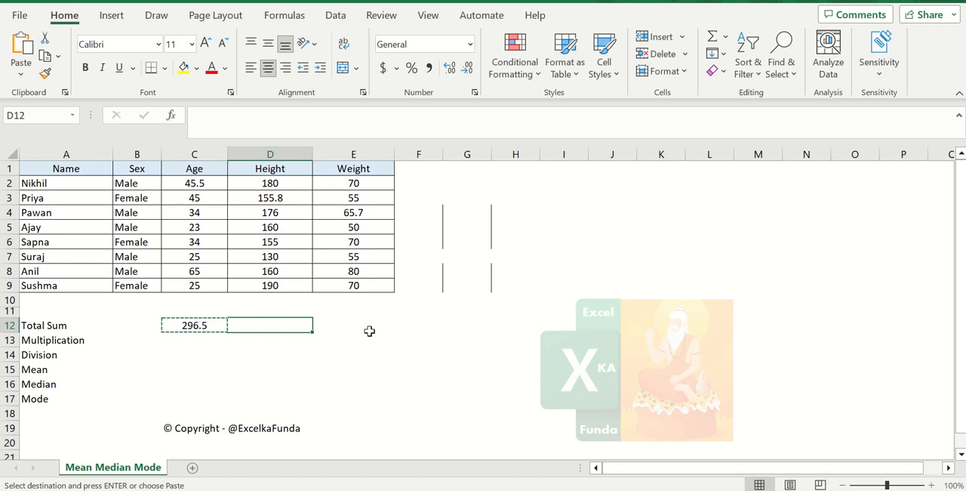
{"action": "key", "text": "ctrl+v"}
{"action": "key", "text": "Right"}
{"action": "key", "text": "ctrl+v"}
{"action": "key", "text": "Escape"}
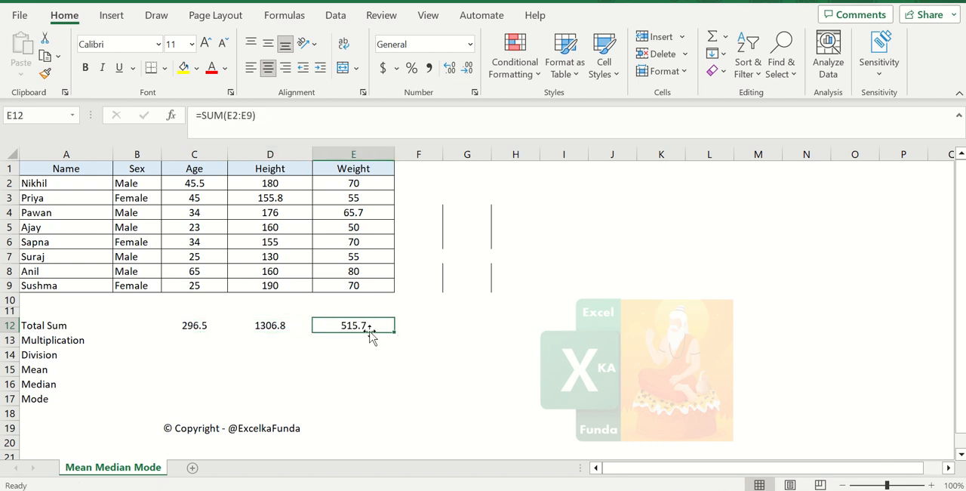
Inspect the ranges referenced by the copied SUM formulas in D12 and E12
{"action": "key", "text": "Left"}
{"action": "key", "text": "F2"}
{"action": "key", "text": "Return"}
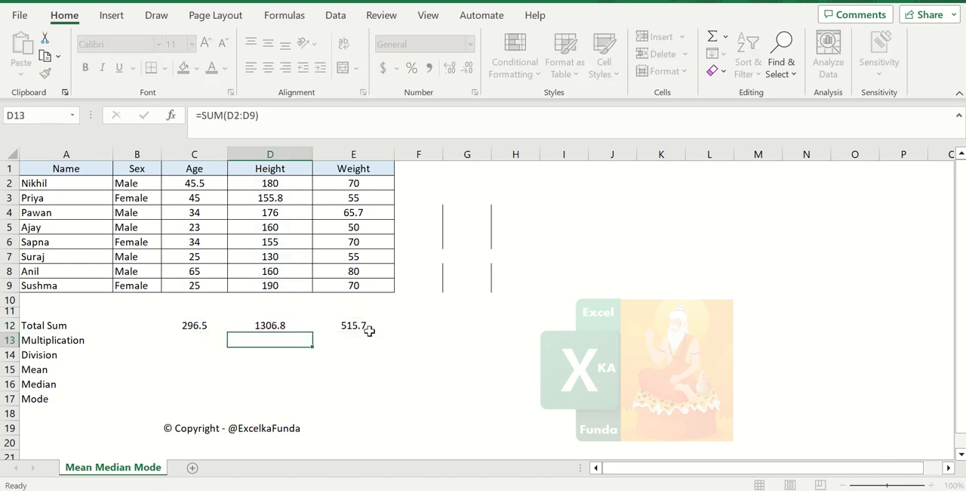
{"action": "key", "text": "Up"}
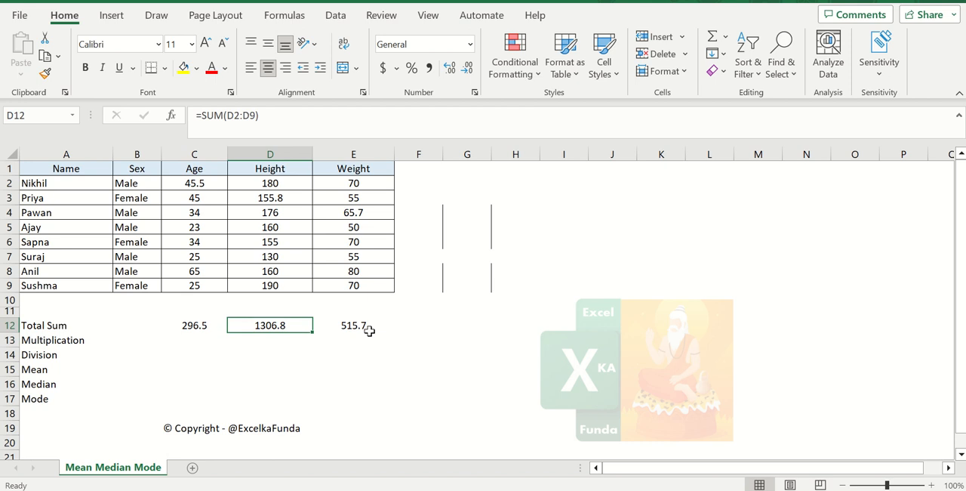
{"action": "key", "text": "Right"}
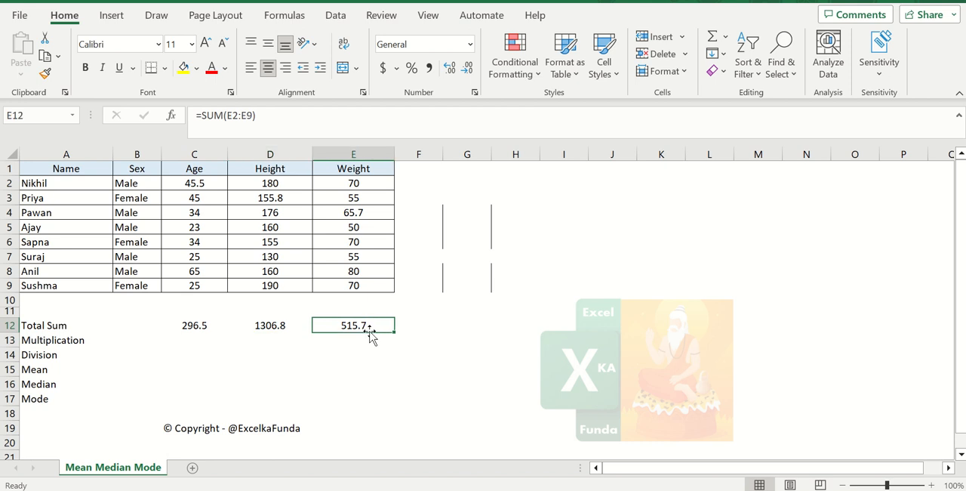
{"action": "key", "text": "F2"}
{"action": "key", "text": "Return"}
{"action": "key", "text": "Up"}
{"action": "key", "text": "F2"}
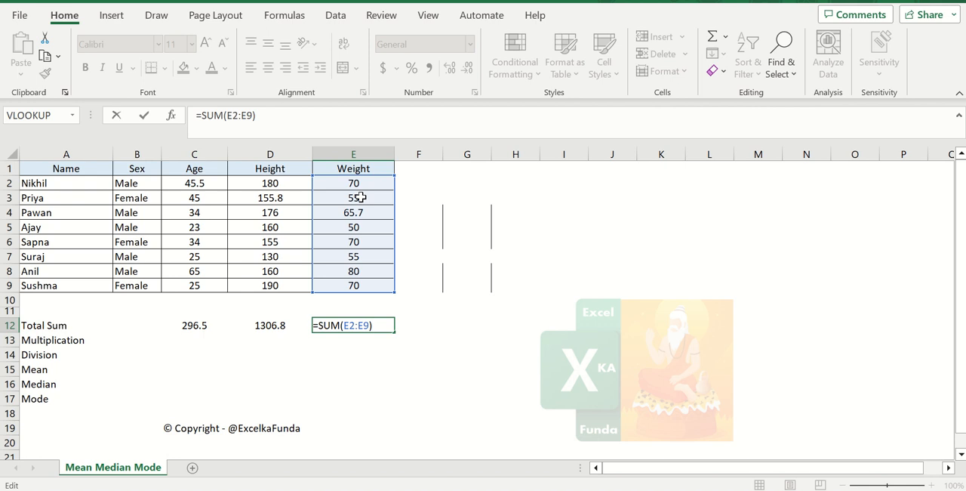
{"action": "key", "text": "Return"}
Enter the value 12 in C11 and copy it to D11 and E11
{"action": "key", "text": "Left"}
{"action": "key", "text": "Left"}
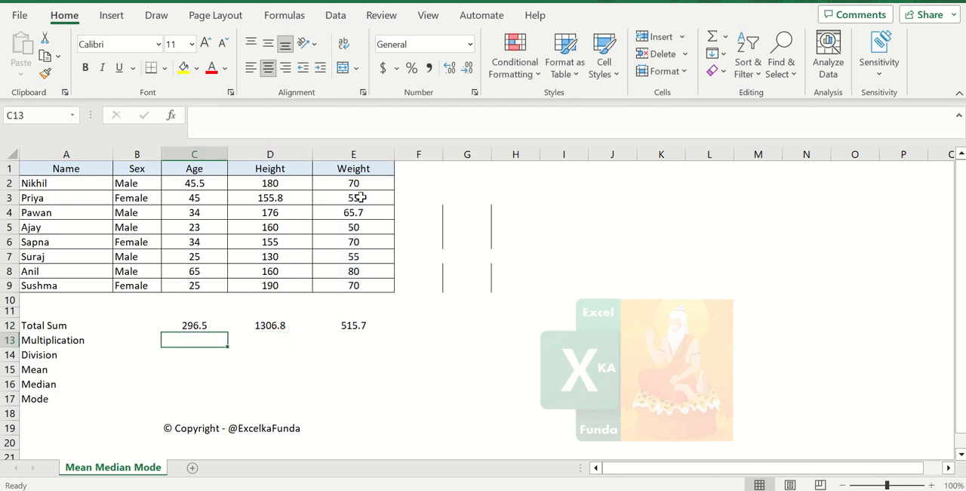
{"action": "key", "text": "Up"}
{"action": "key", "text": "Up"}
{"action": "type", "text": "12"}
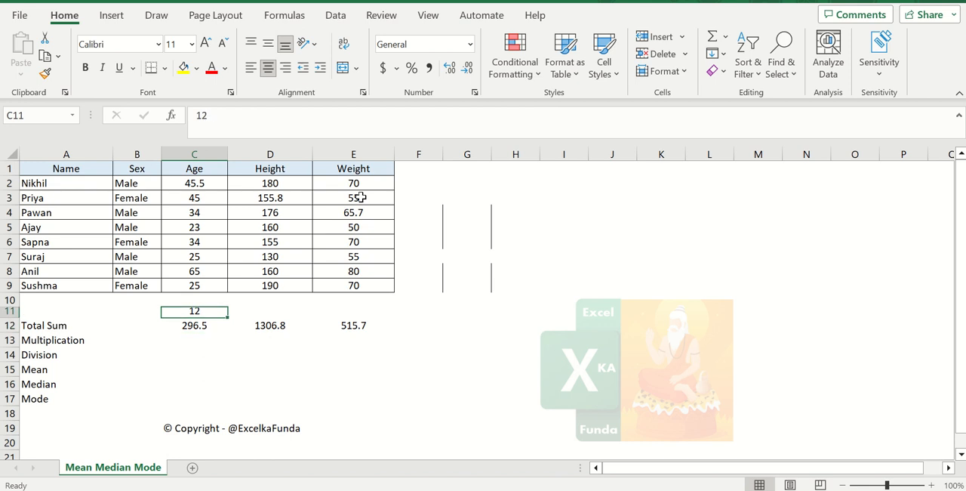
{"action": "key", "text": "ctrl+c"}
{"action": "key", "text": "Right"}
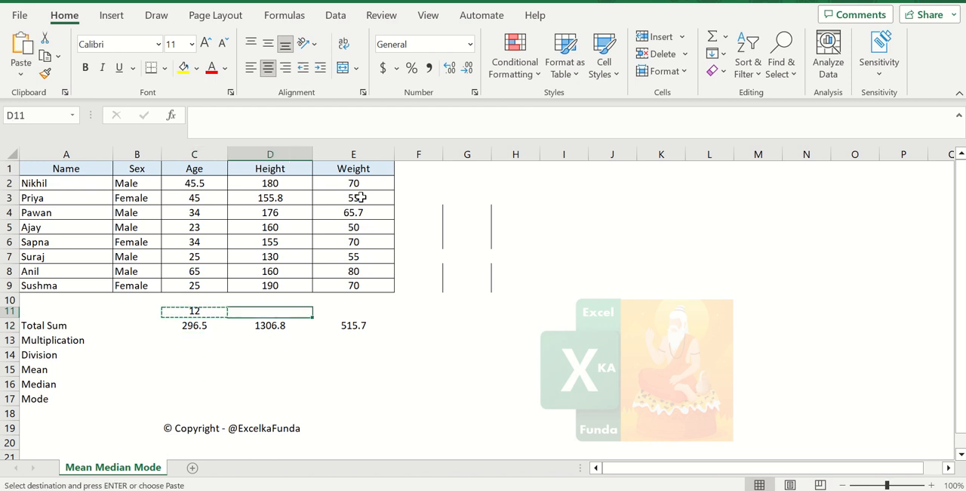
{"action": "key", "text": "ctrl+v"}
{"action": "key", "text": "Right"}
{"action": "key", "text": "ctrl+v"}
{"action": "key", "text": "Escape"}
Enter the formula =C12*C11 in C13 to multiply the Age total by the number above it
{"action": "key", "text": "Left"}
{"action": "key", "text": "Left"}
{"action": "key", "text": "Down"}
{"action": "key", "text": "Down"}
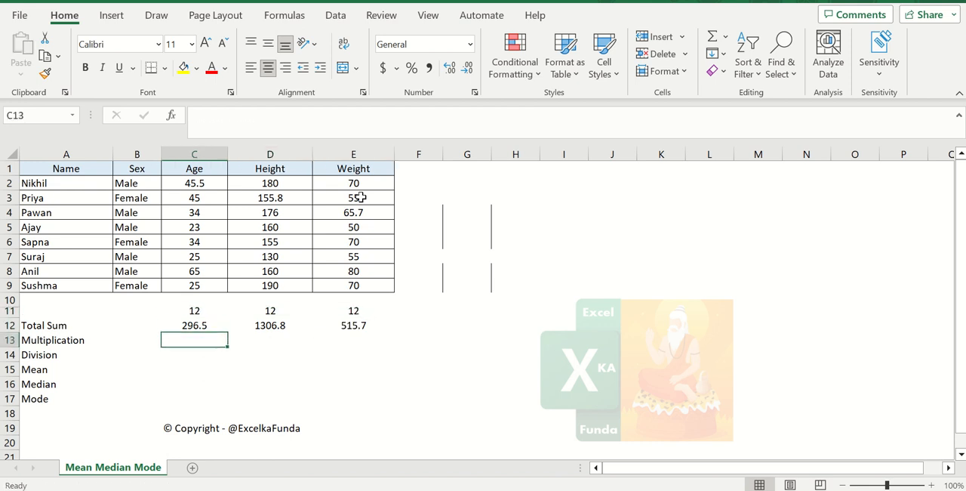
{"action": "type", "text": "="}
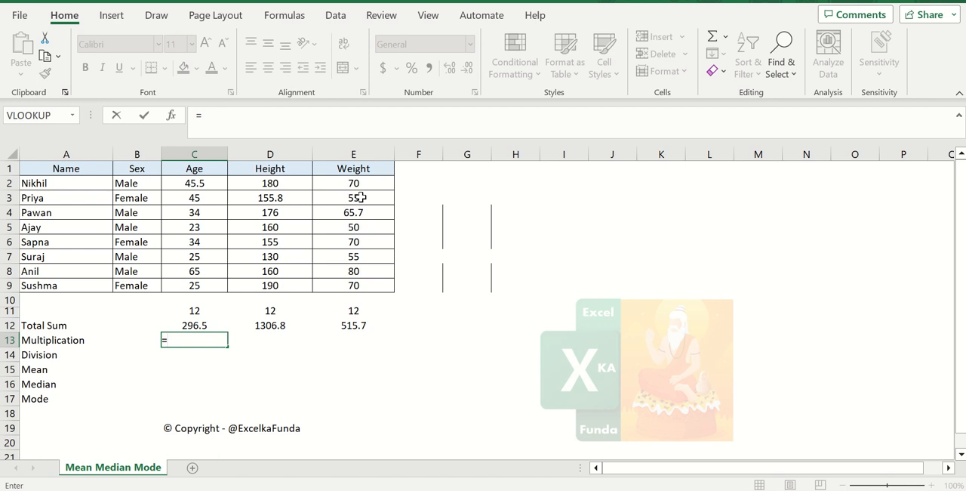
{"action": "key", "text": "Up"}
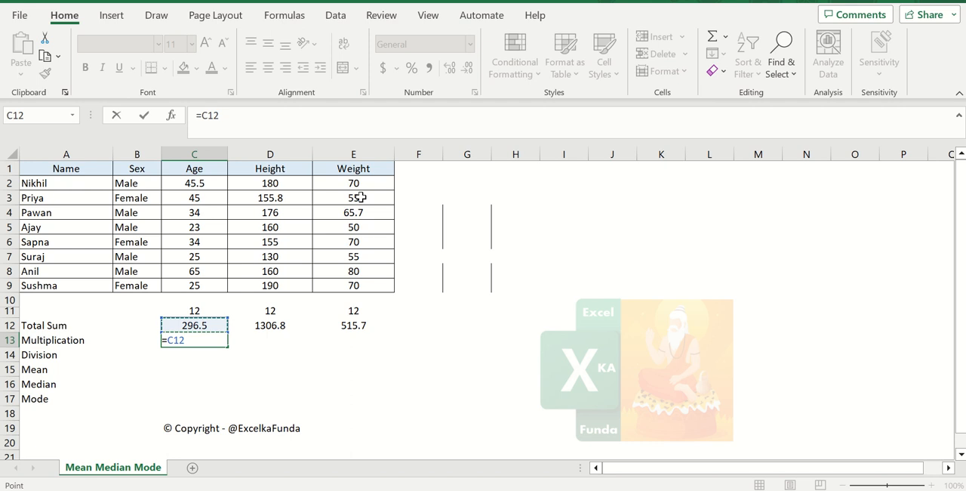
{"action": "type", "text": "*"}
{"action": "left_click", "coordinate": [200, 312]}
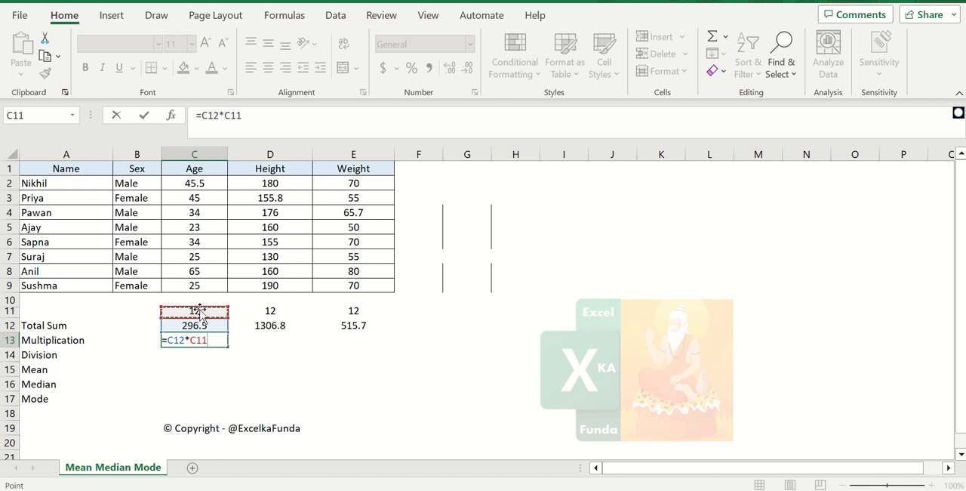
{"action": "key", "text": "Return"}
Copy the Multiplication formula from C13 to D13 and E13
{"action": "key", "text": "Up"}
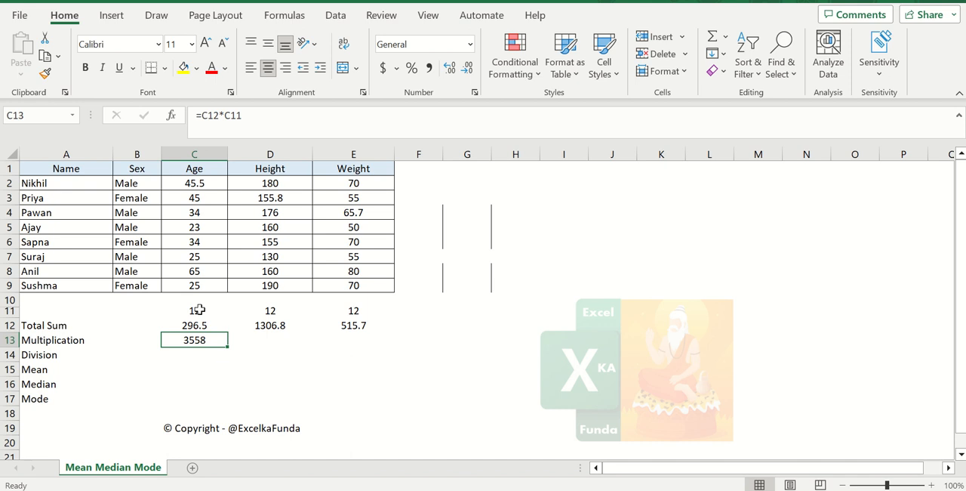
{"action": "key", "text": "ctrl+c"}
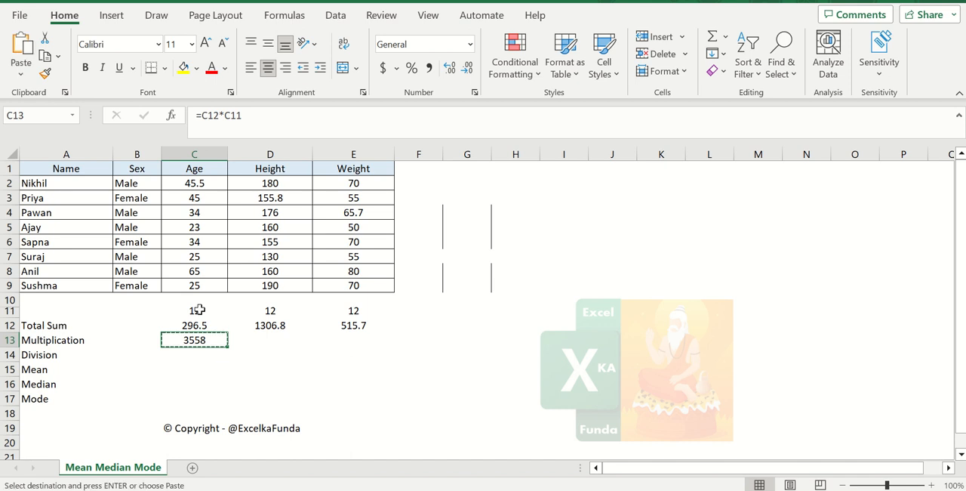
{"action": "key", "text": "Right"}
{"action": "key", "text": "ctrl+v"}
{"action": "key", "text": "Right"}
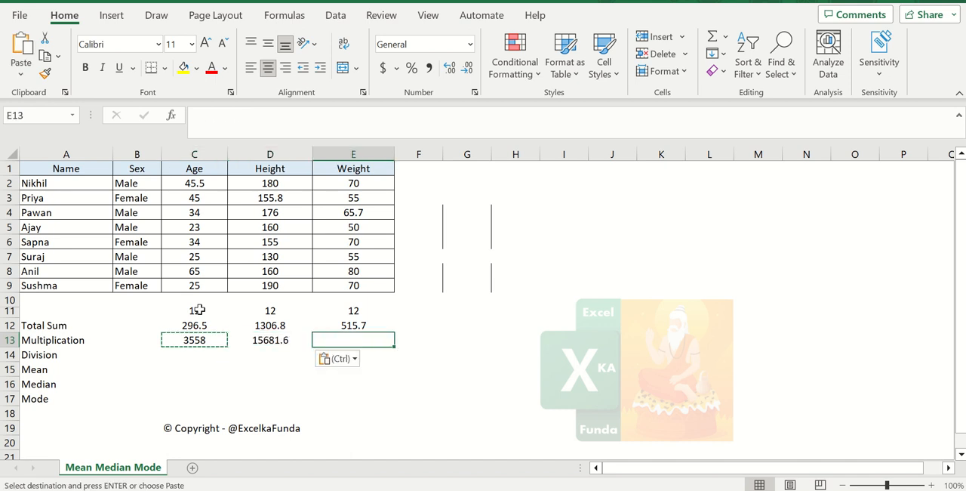
{"action": "key", "text": "ctrl+v"}
{"action": "key", "text": "Escape"}
Inspect the cell references of the copied multiplication formulas in D13 and E13
{"action": "key", "text": "Left"}
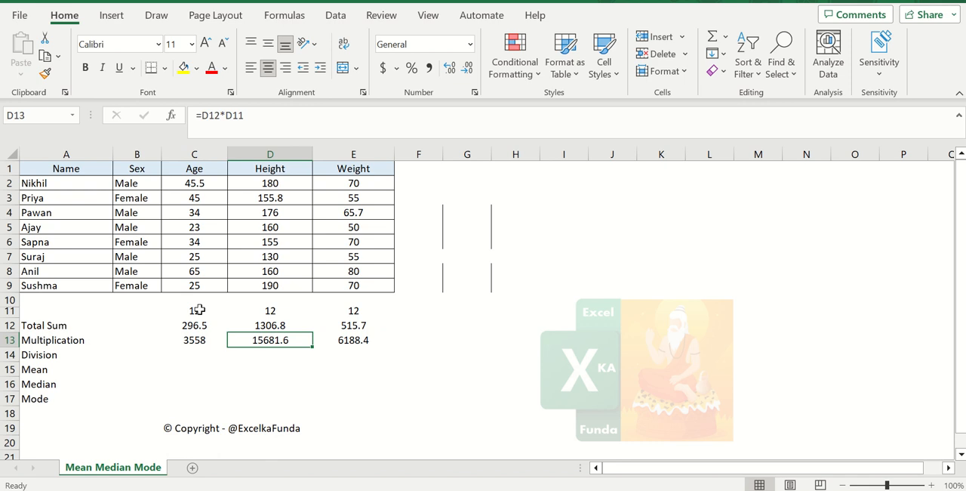
{"action": "key", "text": "F2"}
{"action": "key", "text": "Return"}
{"action": "key", "text": "Up"}
{"action": "key", "text": "Right"}
{"action": "key", "text": "F2"}
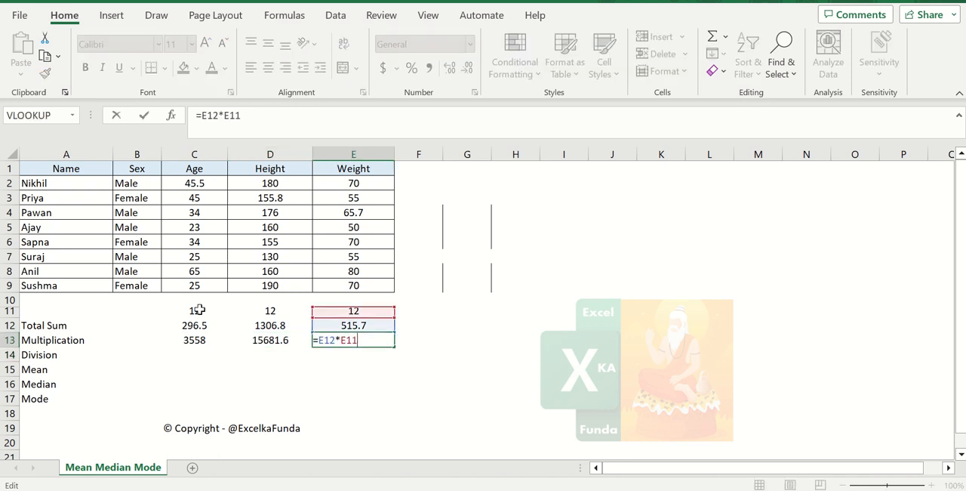
{"action": "key", "text": "Return"}
{"action": "key", "text": "Up"}
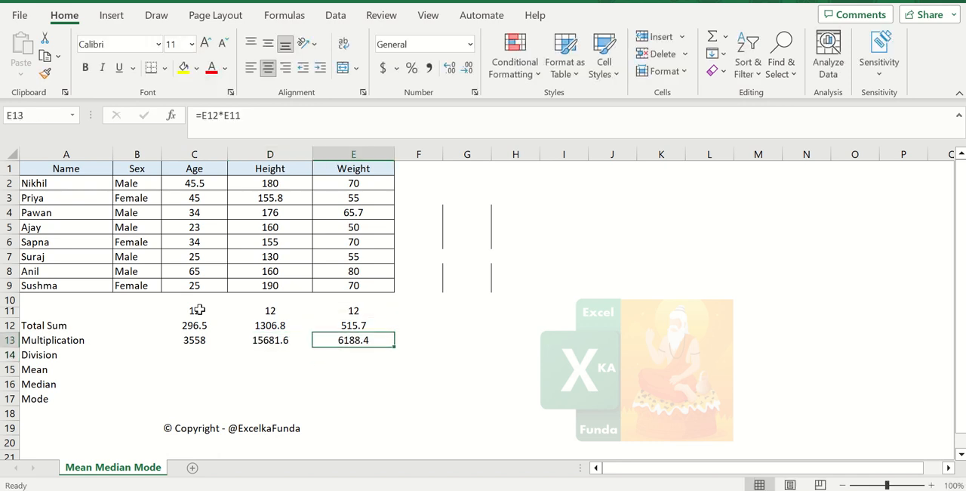
Enter the formula =C13/C11 in C14 to divide the Age multiplication result by the number in C11
{"action": "key", "text": "Left"}
{"action": "key", "text": "Left"}
{"action": "key", "text": "Down"}
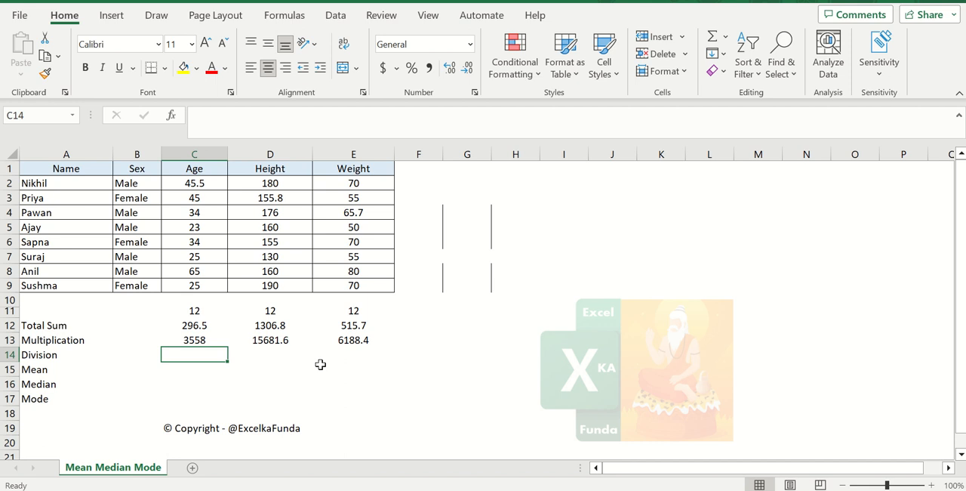
{"action": "type", "text": "="}
{"action": "key", "text": "Up"}
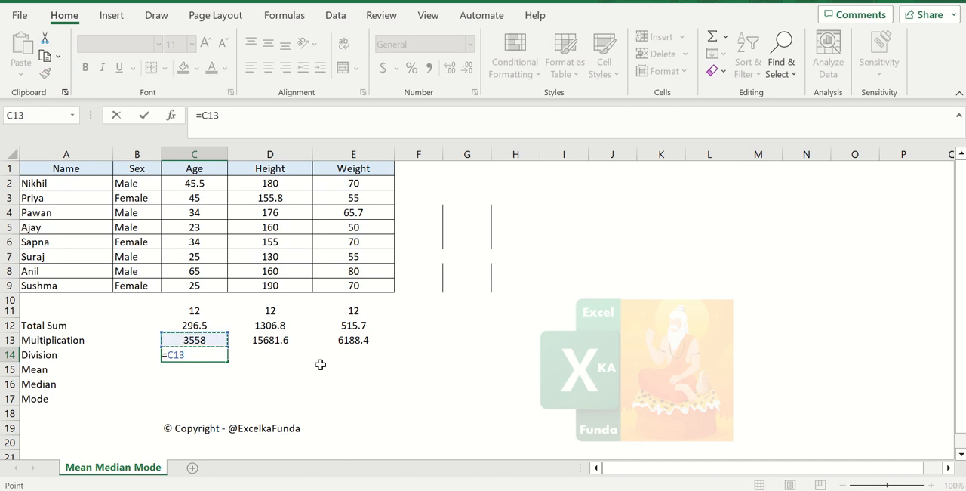
{"action": "type", "text": "/"}
{"action": "key", "text": "Up"}
{"action": "key", "text": "Up"}
{"action": "key", "text": "Up"}
{"action": "key", "text": "Return"}
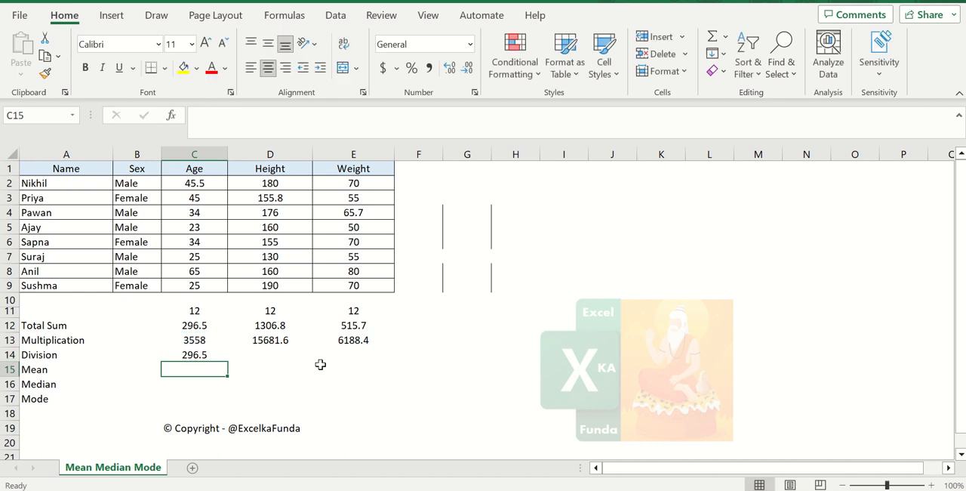
Compare the Age column's Division result with its Total Sum, checking the formulas and values in C11 to C14
{"action": "key", "text": "Up"}
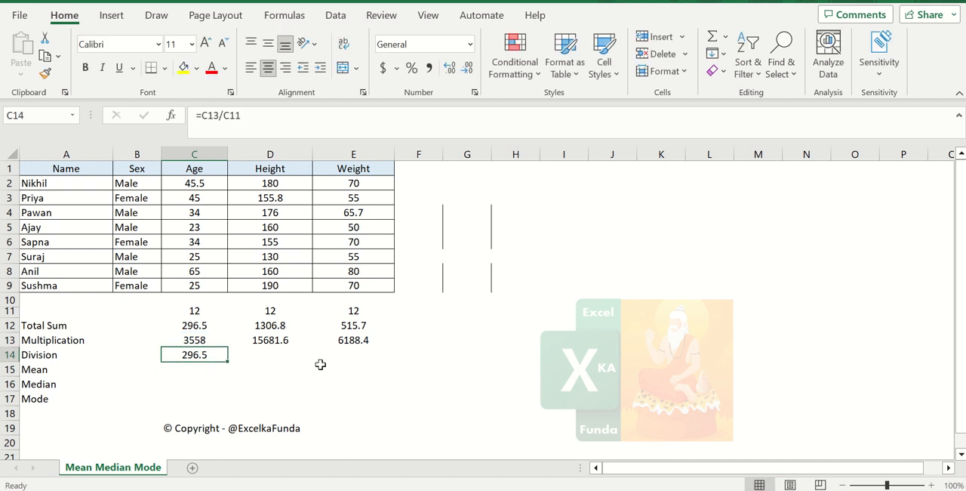
{"action": "left_click", "coordinate": [192, 329]}
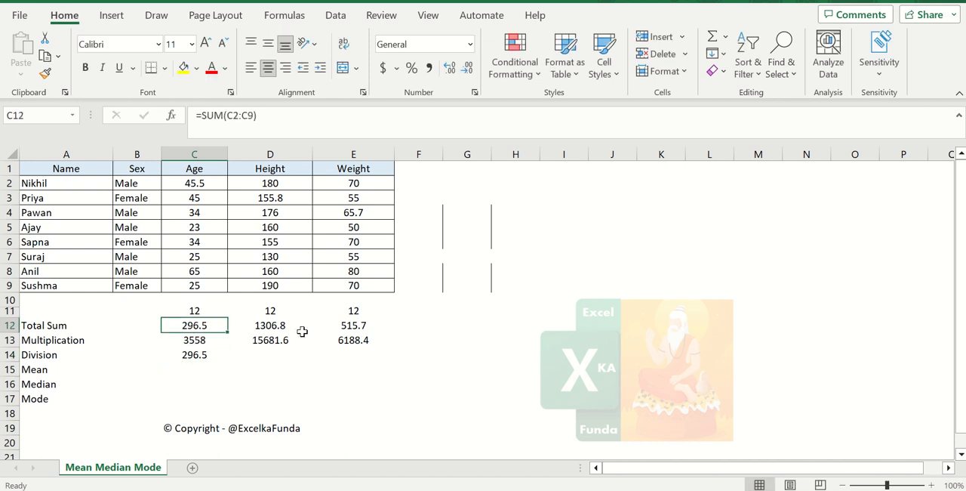
{"action": "key", "text": "Down"}
{"action": "key", "text": "Down"}
{"action": "key", "text": "Up"}
{"action": "key", "text": "Up"}
{"action": "key", "text": "shift+Up"}
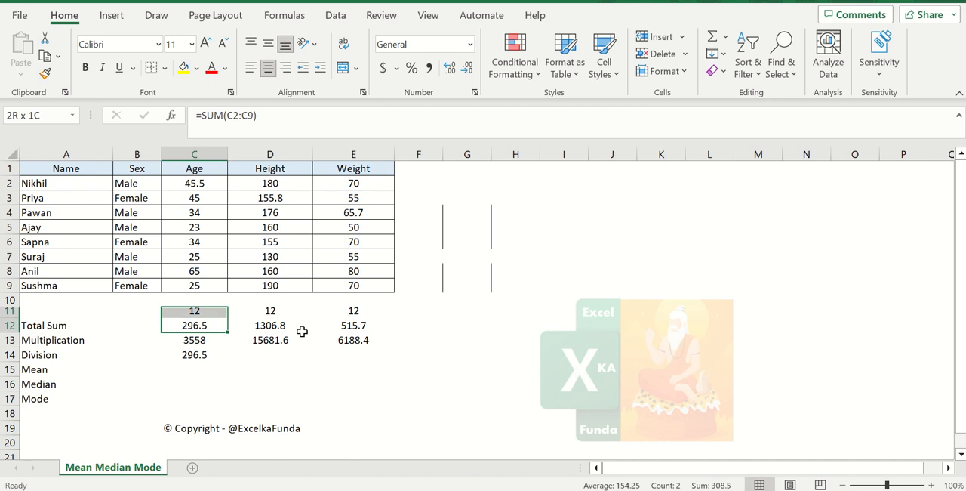
{"action": "key", "text": "Down"}
{"action": "key", "text": "Down"}
{"action": "key", "text": "Up"}
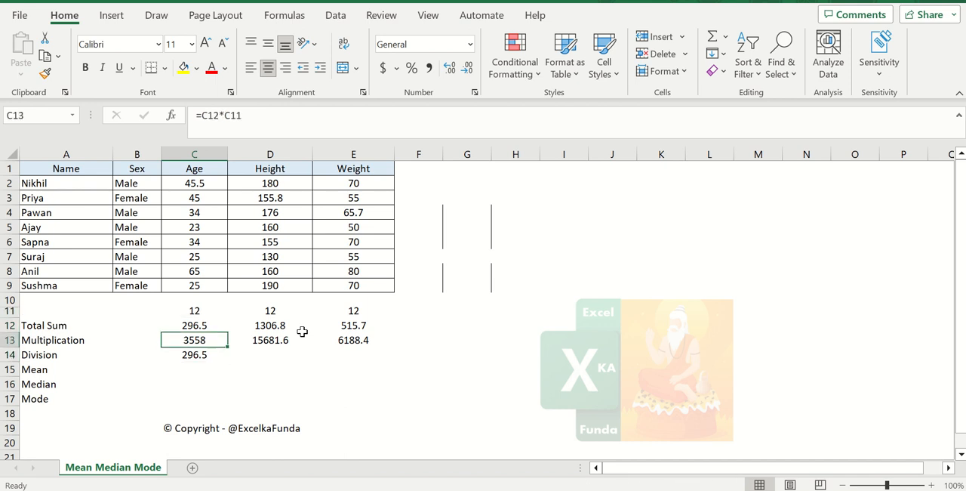
{"action": "key", "text": "Down"}
{"action": "key", "text": "Up"}
{"action": "key", "text": "Up"}
{"action": "key", "text": "Up"}
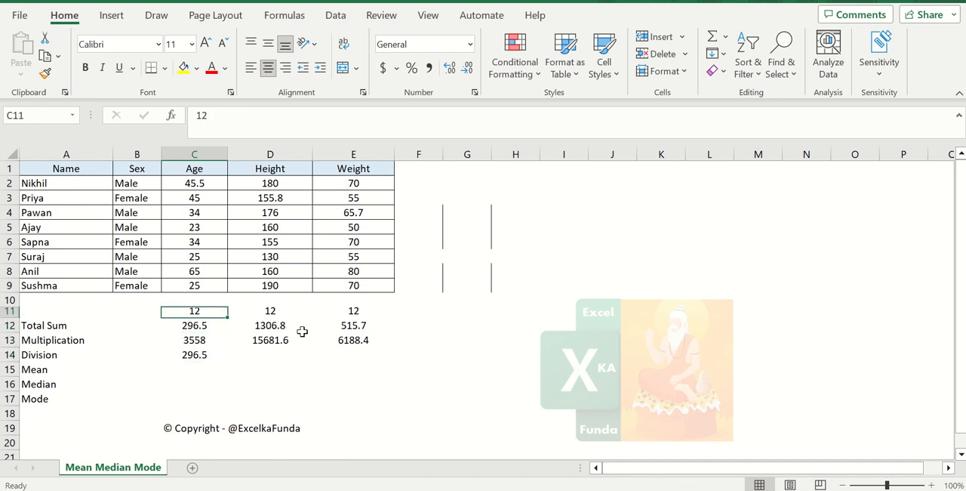
Copy the Division formula from C14 to D14 and E14
{"action": "key", "text": "Down"}
{"action": "key", "text": "Down"}
{"action": "key", "text": "Down"}
{"action": "key", "text": "ctrl+c"}
{"action": "key", "text": "Right"}
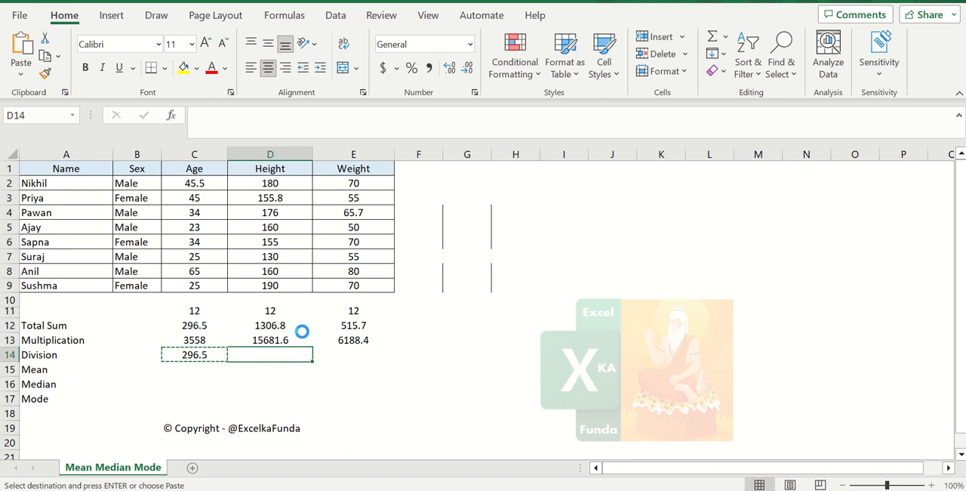
{"action": "key", "text": "ctrl+v"}
{"action": "key", "text": "Right"}
{"action": "key", "text": "ctrl+v"}
{"action": "key", "text": "Escape"}
{"action": "key", "text": "Left"}
{"action": "key", "text": "Left"}
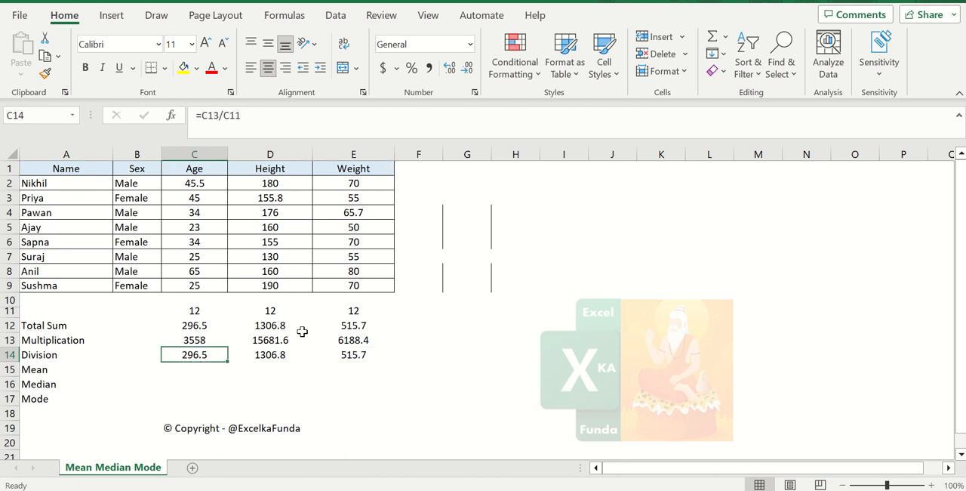
{"action": "key", "text": "Down"}
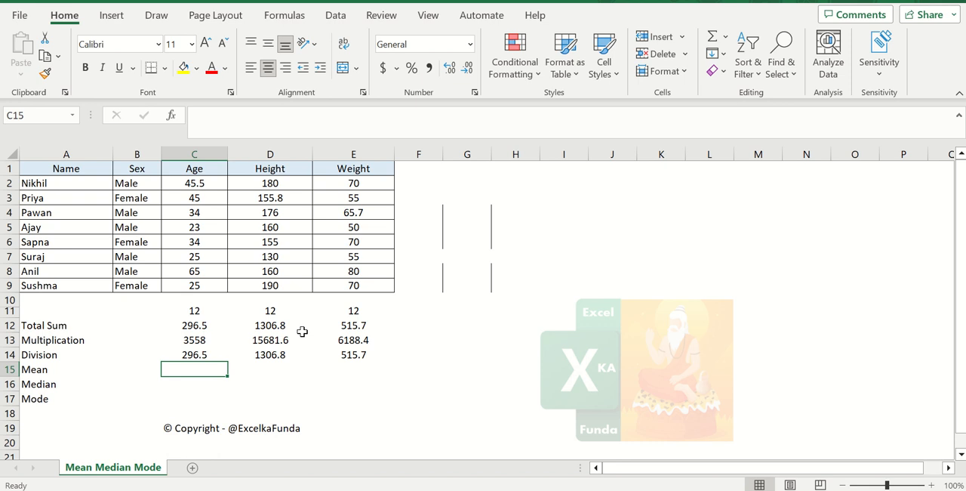
{"action": "type", "text": "="}
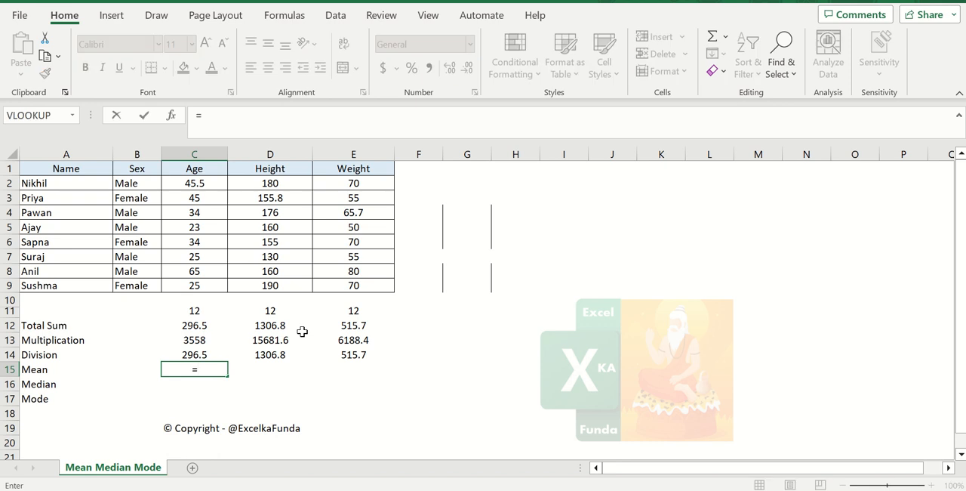
{"action": "type", "text": "average"}
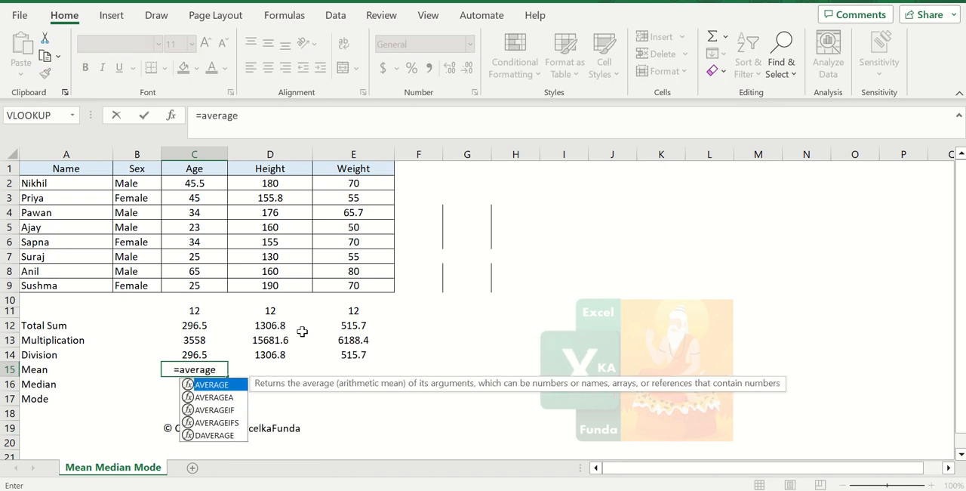
{"action": "type", "text": "("}
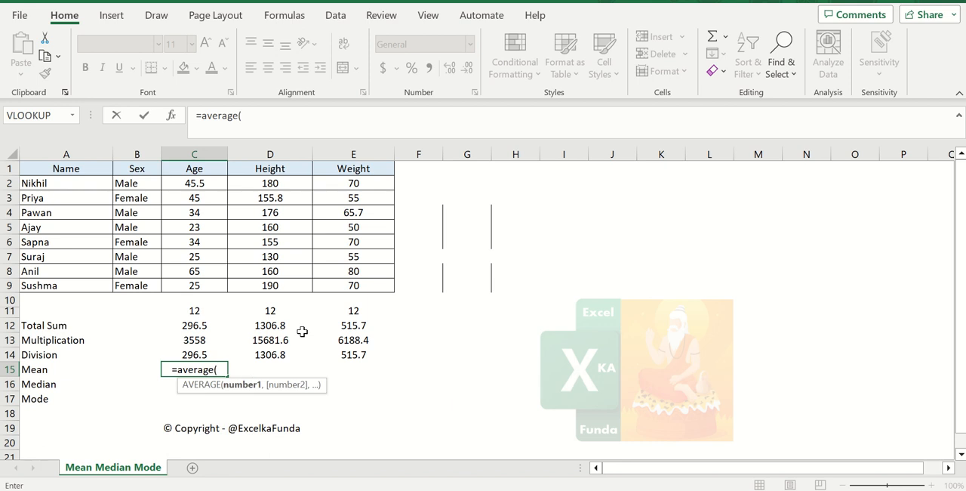
{"action": "key", "text": "Escape"}
Enter the formula =AVERAGE(C2:C9) in C15 to calculate the mean of the Age column
{"action": "type", "text": "="}
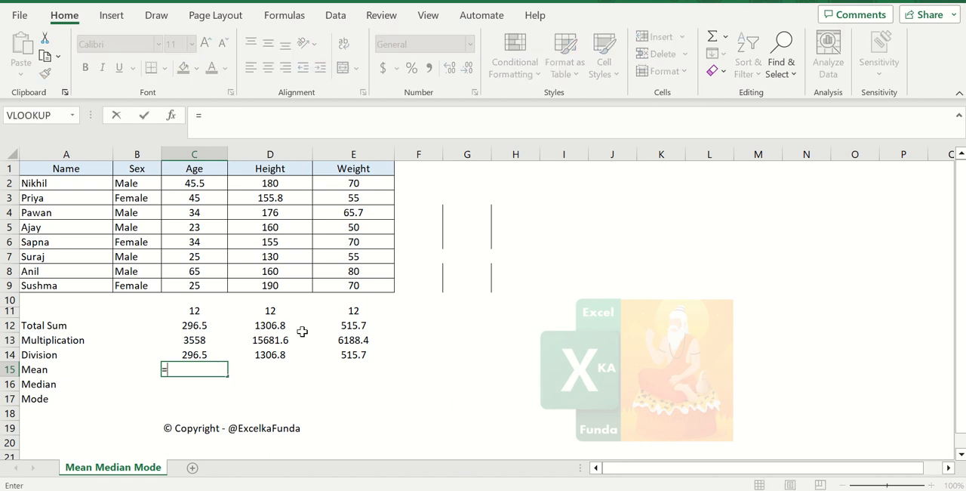
{"action": "type", "text": "average("}
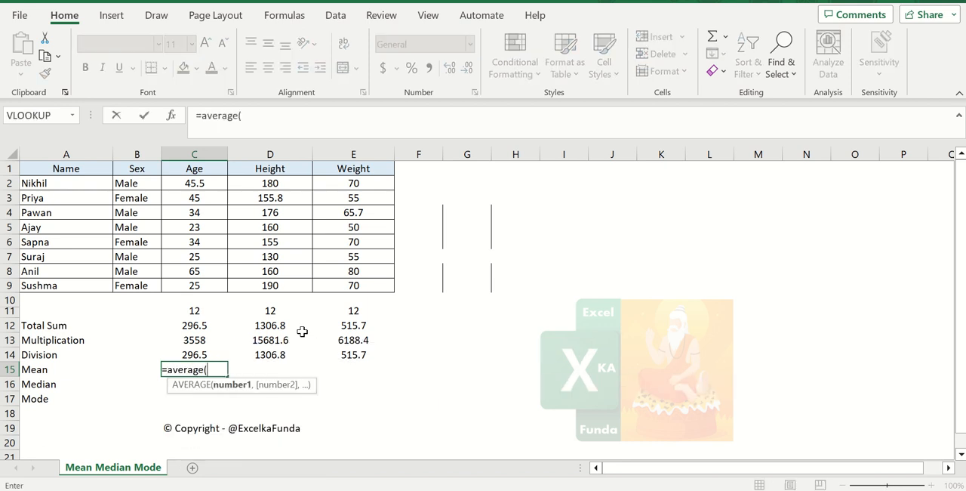
{"action": "key", "text": "Up"}
{"action": "key", "text": "Up"}
{"action": "key", "text": "Up"}
{"action": "key", "text": "Up"}
{"action": "key", "text": "Up"}
{"action": "key", "text": "Up"}
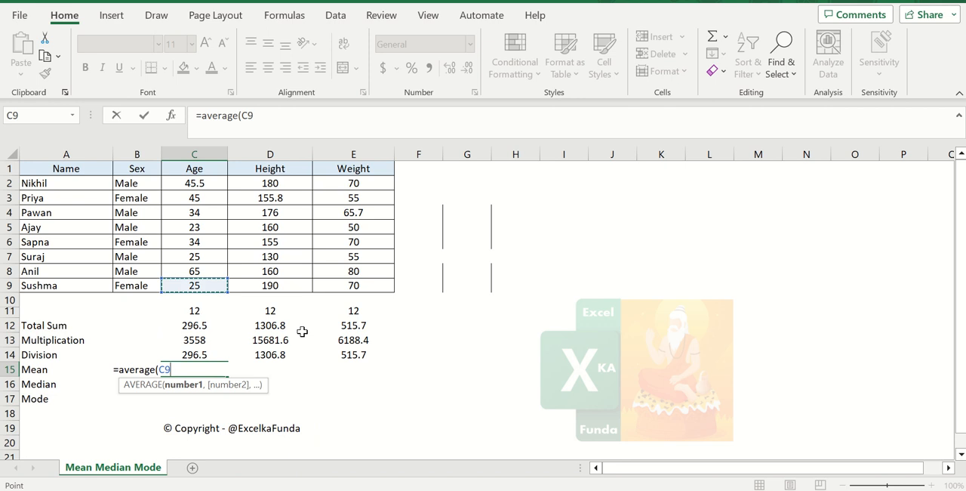
{"action": "key", "text": "shift+Up"}
{"action": "key", "text": "shift+Up"}
{"action": "key", "text": "shift+Up"}
{"action": "key", "text": "shift+Up"}
{"action": "key", "text": "shift+Up"}
{"action": "key", "text": "shift+Up"}
{"action": "key", "text": "shift+Up"}
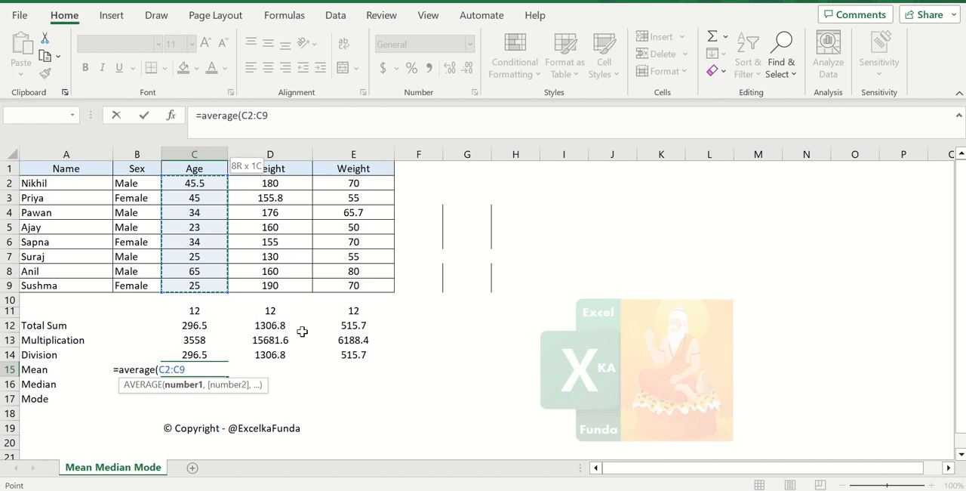
{"action": "type", "text": ")"}
{"action": "key", "text": "BackSpace"}
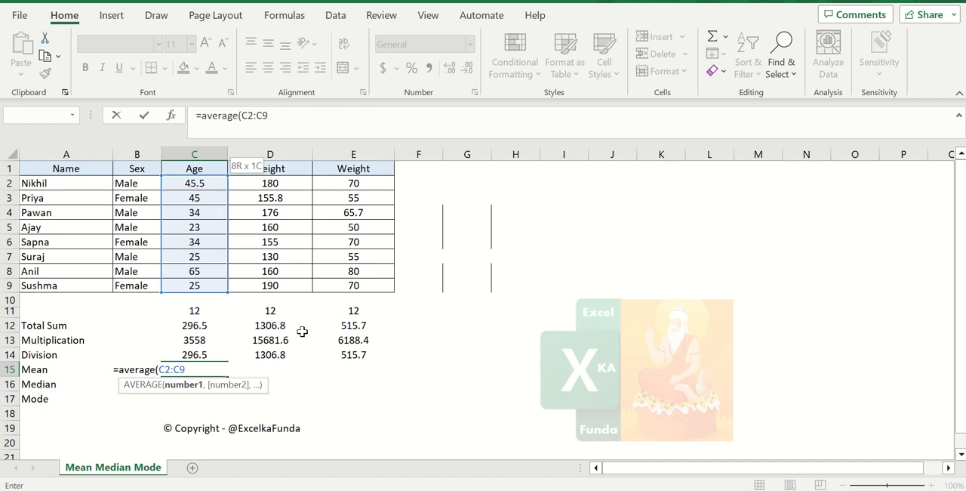
{"action": "key", "text": "Return"}
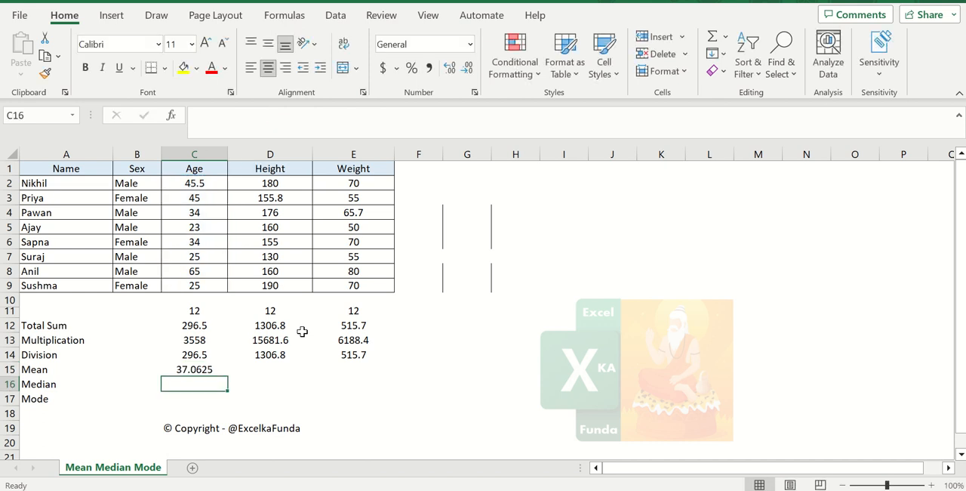
Re-enter the Age mean in C15 using the AVERAGE function over the range C2:C9
{"action": "key", "text": "Up"}
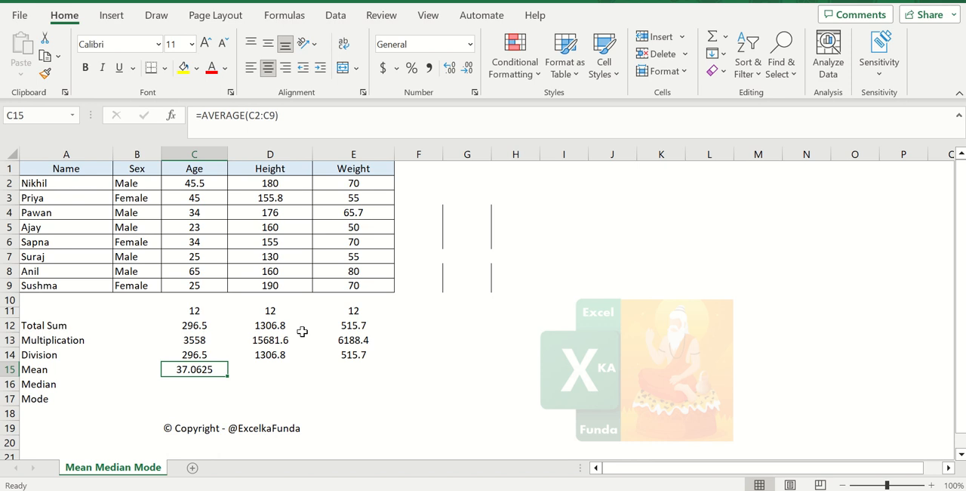
{"action": "type", "text": "="}
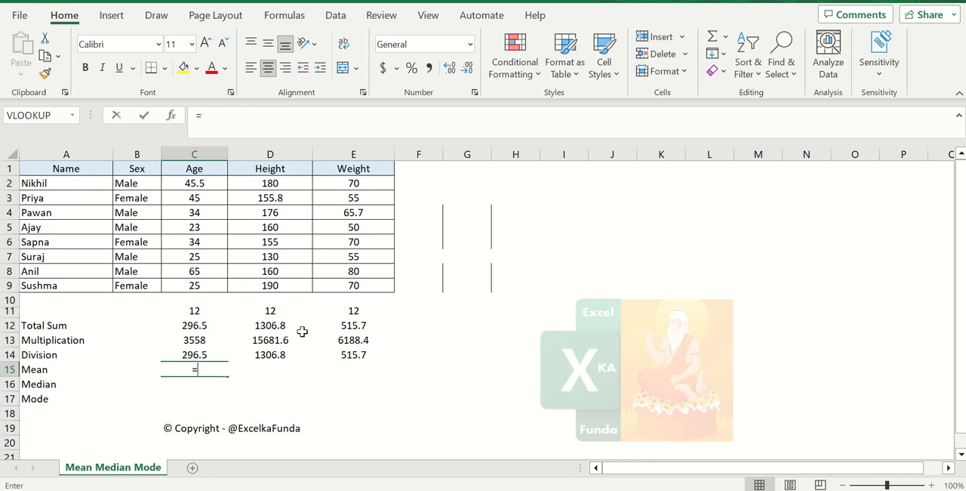
{"action": "type", "text": "average("}
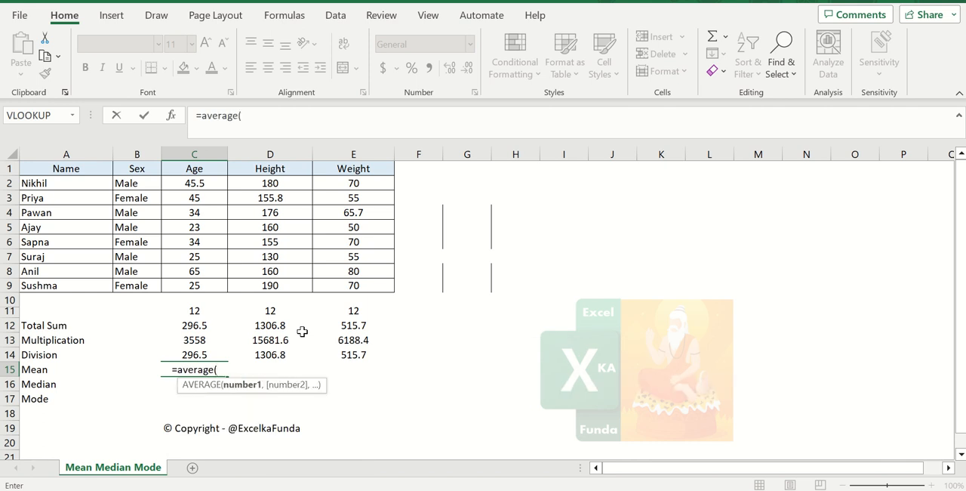
{"action": "key", "text": "Up"}
{"action": "key", "text": "Up"}
{"action": "key", "text": "Up"}
{"action": "key", "text": "Up"}
{"action": "key", "text": "Up"}
{"action": "key", "text": "Up"}
{"action": "key", "text": "shift+Up"}
{"action": "key", "text": "shift+Up"}
{"action": "key", "text": "shift+Up"}
{"action": "key", "text": "shift+Up"}
{"action": "key", "text": "shift+Up"}
{"action": "key", "text": "shift+Up"}
{"action": "key", "text": "shift+Up"}
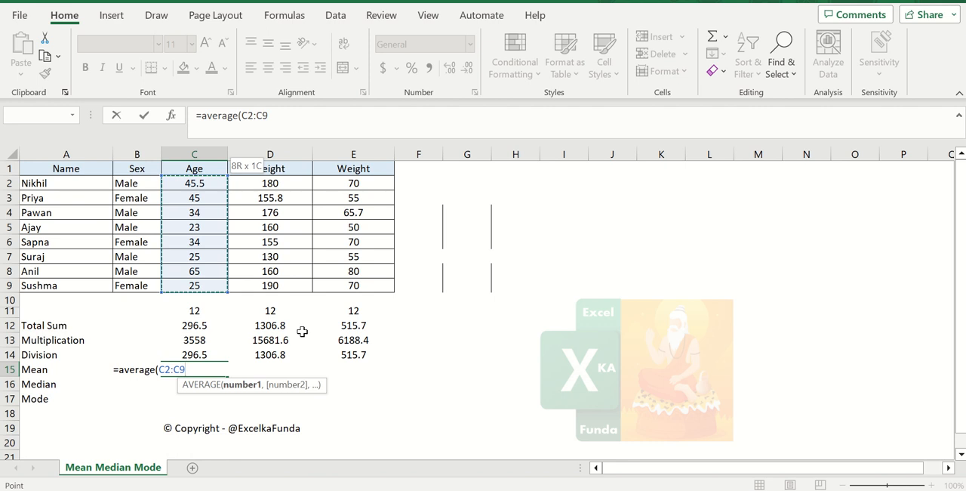
{"action": "key", "text": "Return"}
{"action": "key", "text": "Up"}
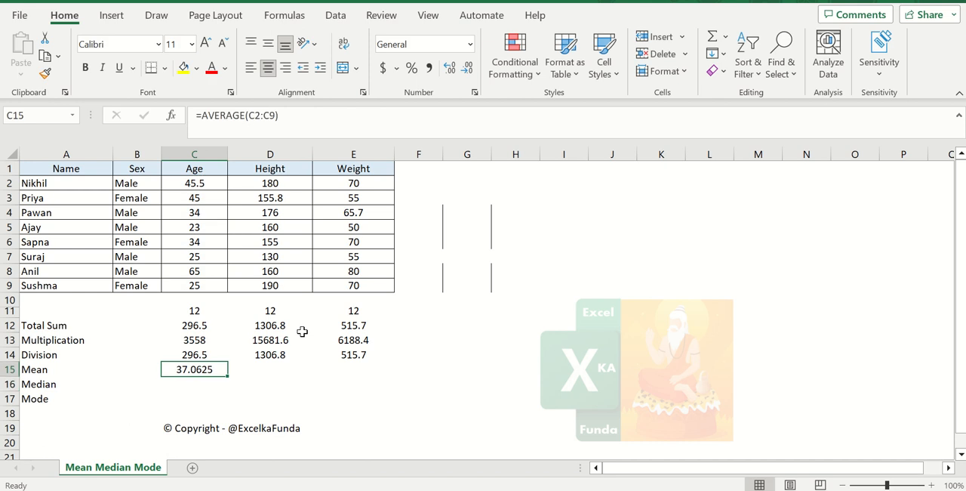
Check the range used by the Age mean formula and compare its result with the average of the selected cells C2:C9
{"action": "key", "text": "F2"}
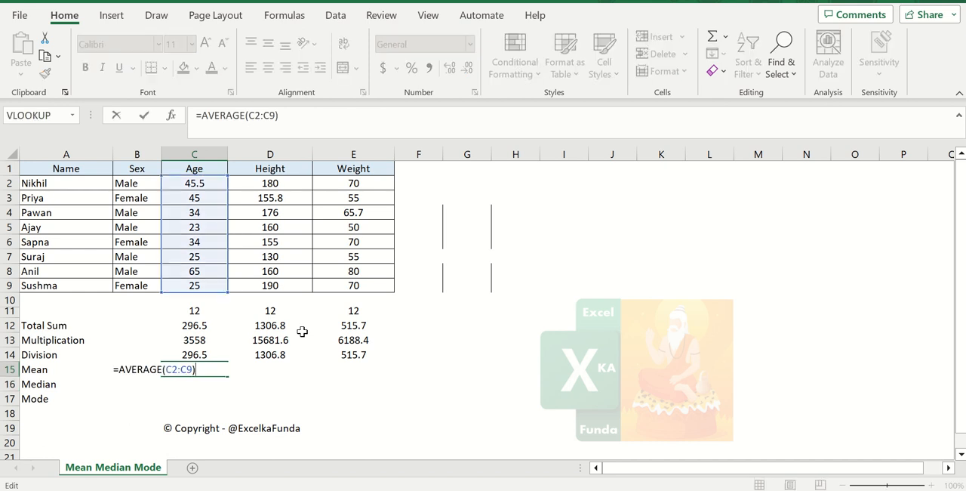
{"action": "key", "text": "Return"}
{"action": "key", "text": "Up"}
{"action": "key", "text": "Up"}
{"action": "key", "text": "Up"}
{"action": "key", "text": "Up"}
{"action": "key", "text": "Up"}
{"action": "key", "text": "Up"}
{"action": "key", "text": "Up"}
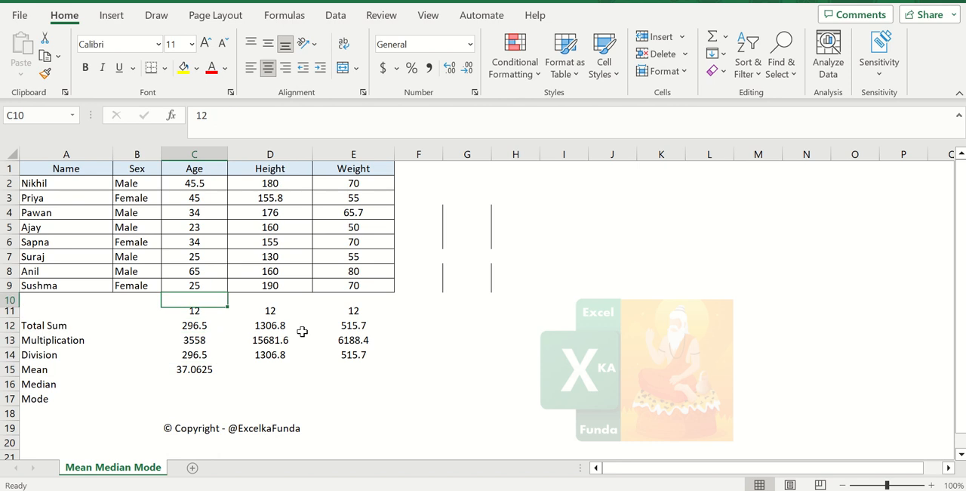
{"action": "key", "text": "ctrl+shift+Up"}
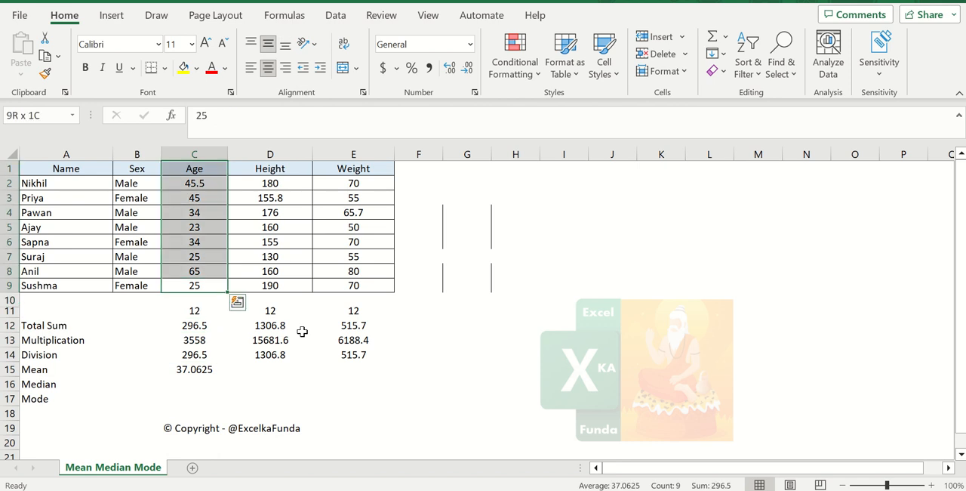
{"action": "key", "text": "shift+Down"}
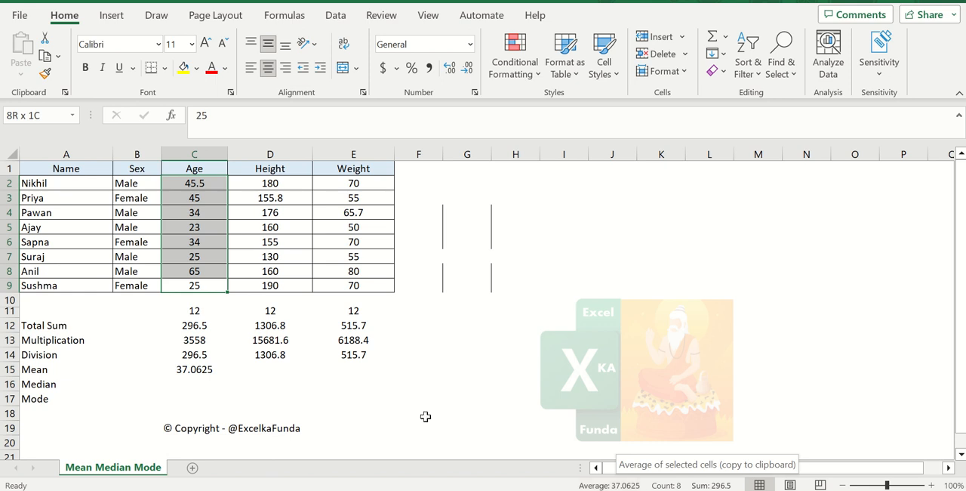
{"action": "left_click", "coordinate": [377, 397]}
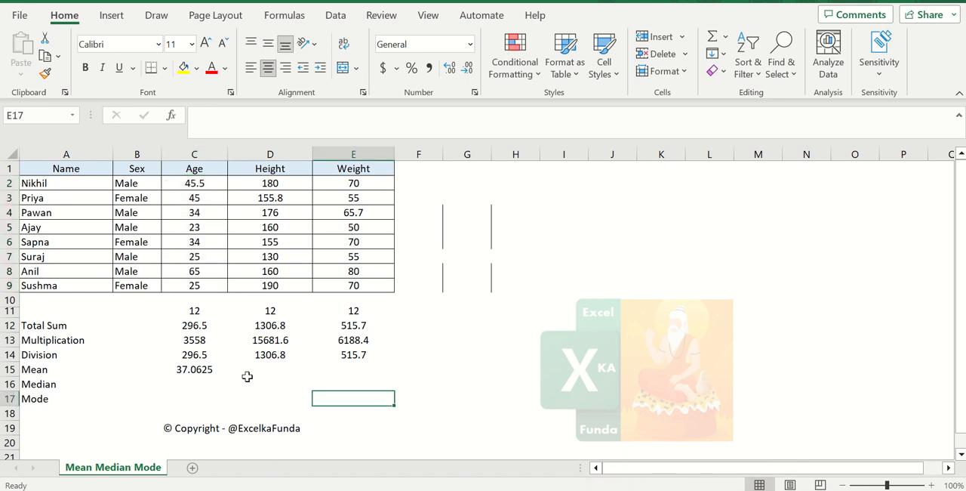
Copy the Mean formula from C15 to D15 and E15
{"action": "left_click", "coordinate": [214, 369]}
{"action": "key", "text": "F2"}
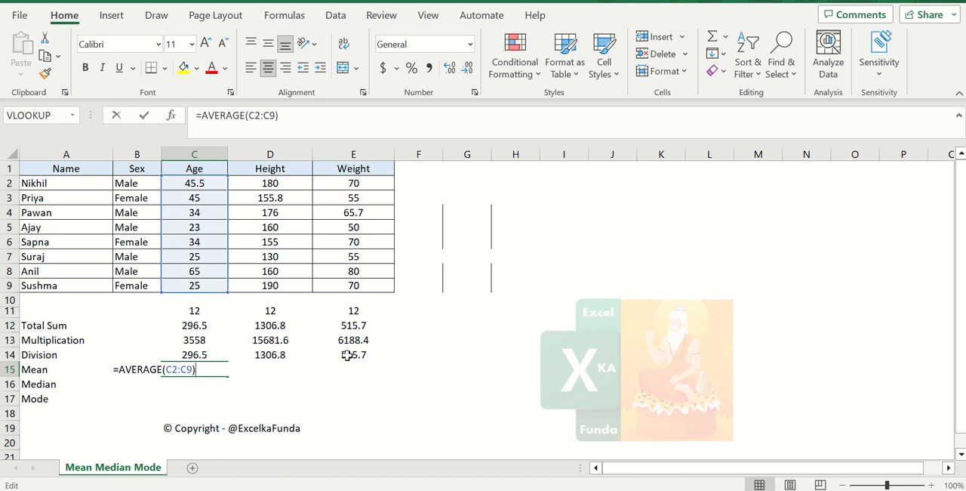
{"action": "key", "text": "Escape"}
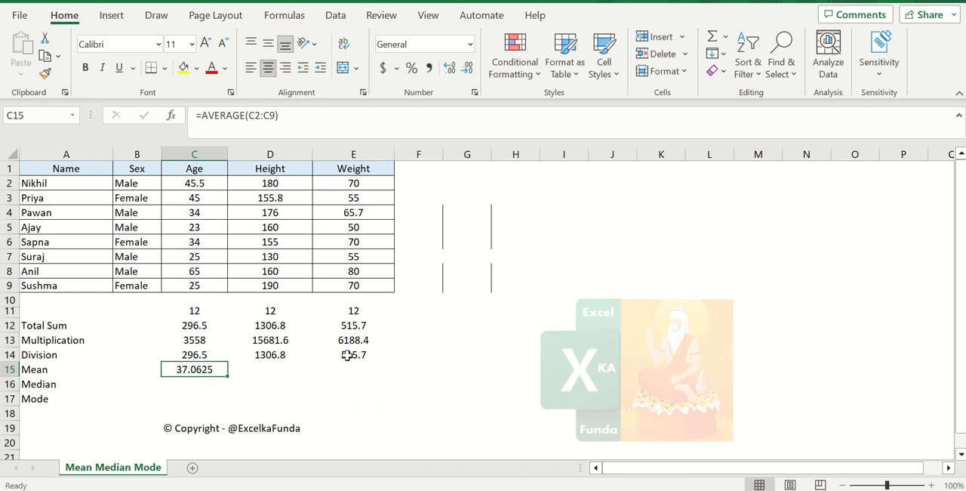
{"action": "key", "text": "ctrl+c"}
{"action": "key", "text": "Right"}
{"action": "key", "text": "ctrl+v"}
{"action": "key", "text": "Right"}
{"action": "key", "text": "ctrl+v"}
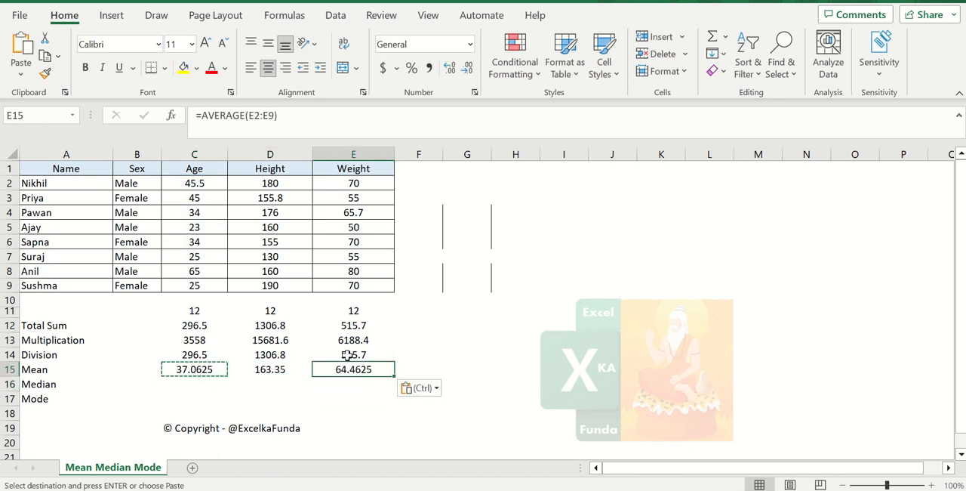
Inspect the cell ranges of the copied AVERAGE formulas in E15 and D15
{"action": "key", "text": "F2"}
{"action": "key", "text": "Escape"}
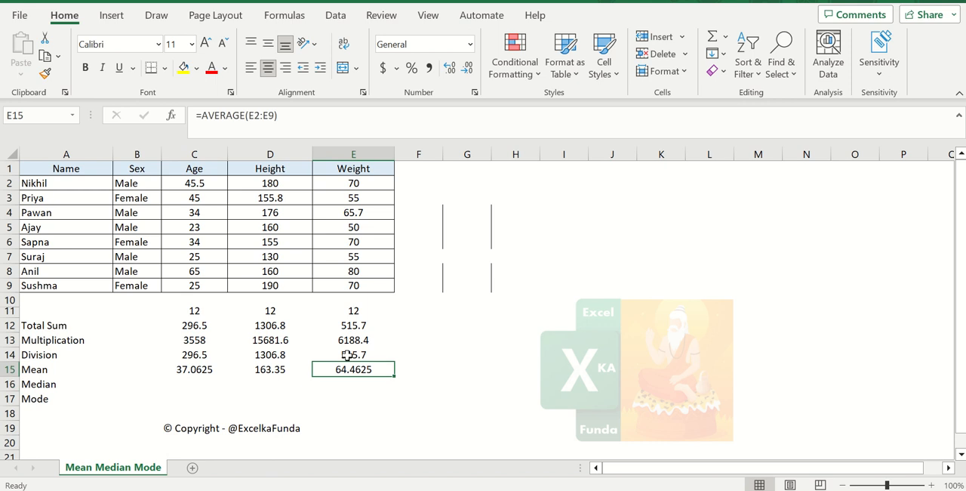
{"action": "key", "text": "Left"}
{"action": "key", "text": "F2"}
{"action": "key", "text": "Return"}
{"action": "key", "text": "Left"}
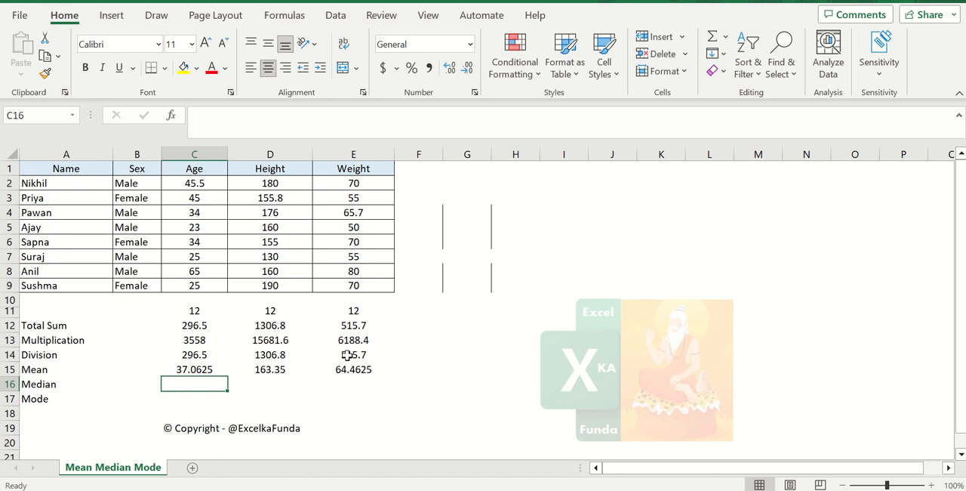
Inspect the cell range used by the Age mean formula in C15
{"action": "key", "text": "Up"}
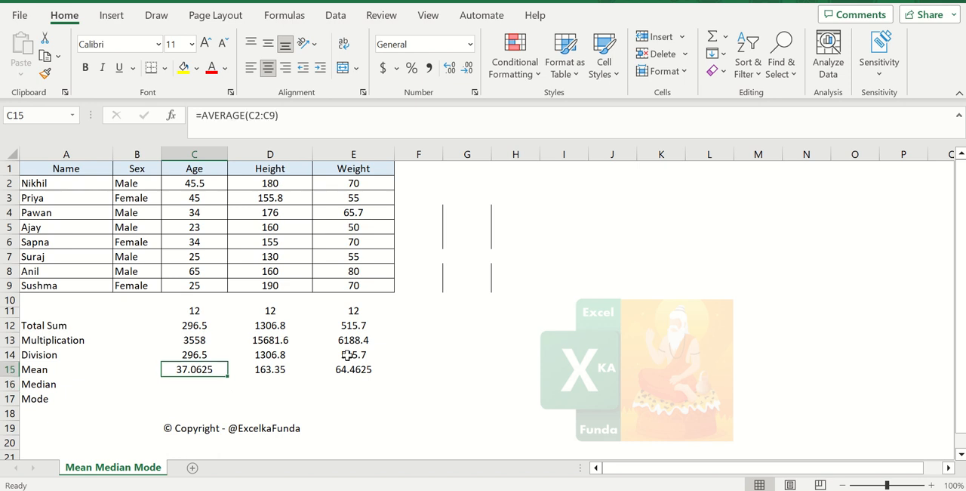
{"action": "key", "text": "F2"}
{"action": "key", "text": "Return"}
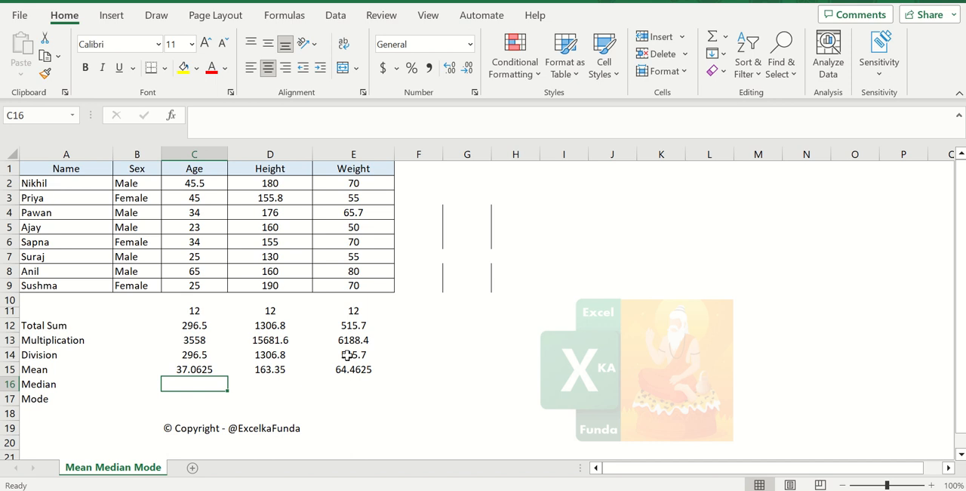
Calculate 7/2 in the spare cell G16 and clear it again
{"action": "key", "text": "Right"}
{"action": "key", "text": "Right"}
{"action": "key", "text": "Right"}
{"action": "key", "text": "Right"}
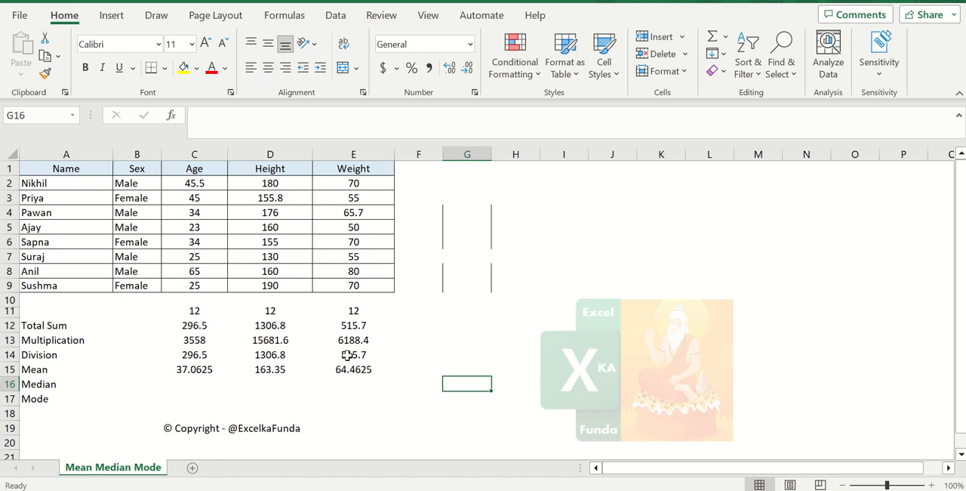
{"action": "type", "text": "=7/2"}
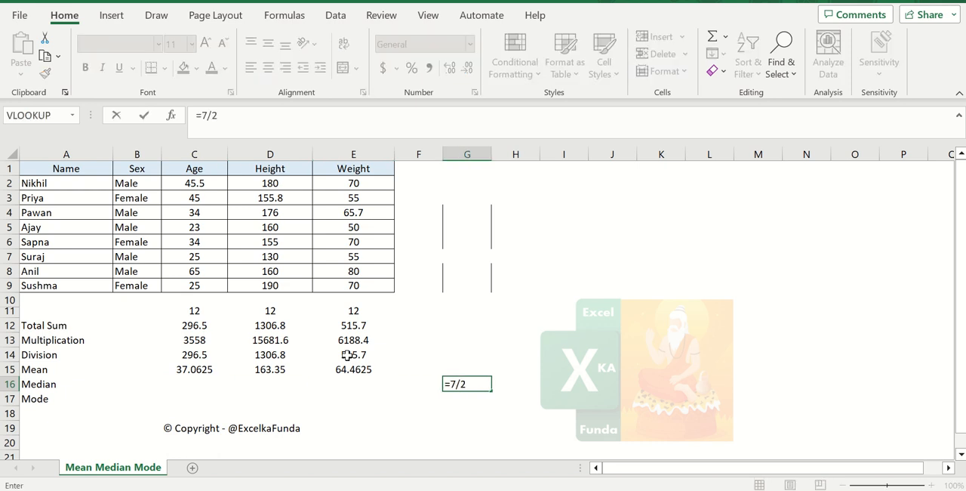
{"action": "key", "text": "Return"}
{"action": "key", "text": "Up"}
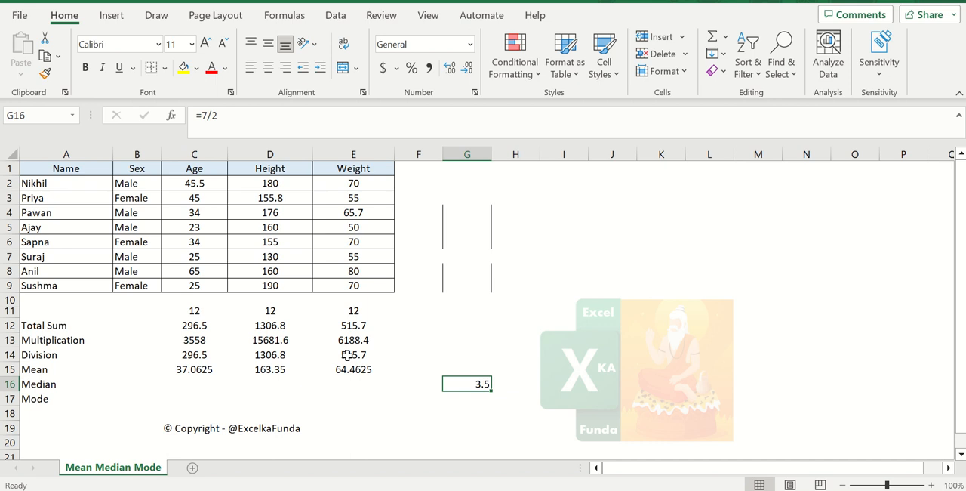
{"action": "key", "text": "Delete"}
{"action": "key", "text": "Left"}
{"action": "key", "text": "Left"}
{"action": "key", "text": "Left"}
{"action": "key", "text": "Left"}
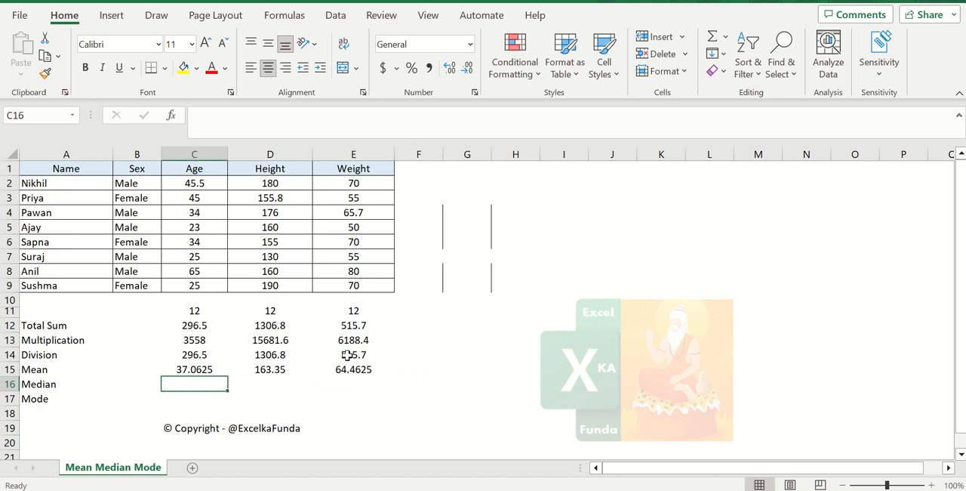
Enter the Age median in C16 using the MEDIAN function over the range C2:C9
{"action": "type", "text": "=me"}
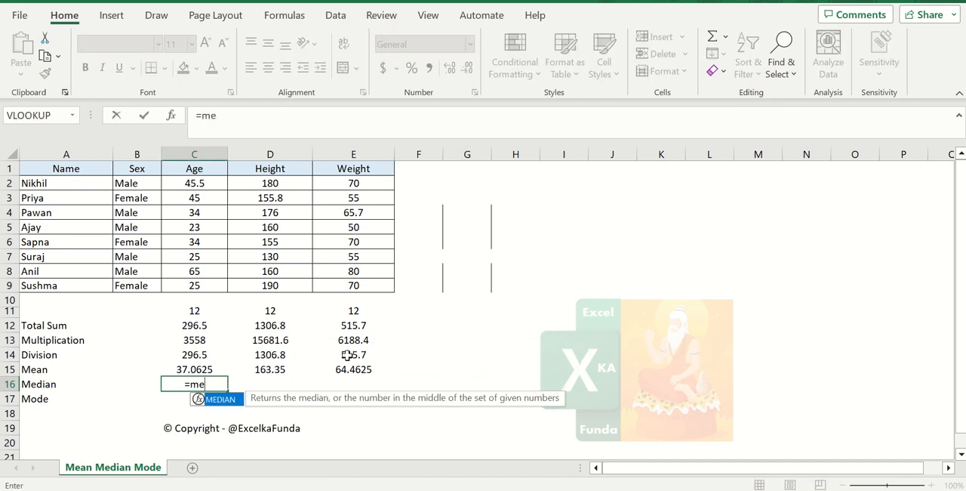
{"action": "type", "text": "dian("}
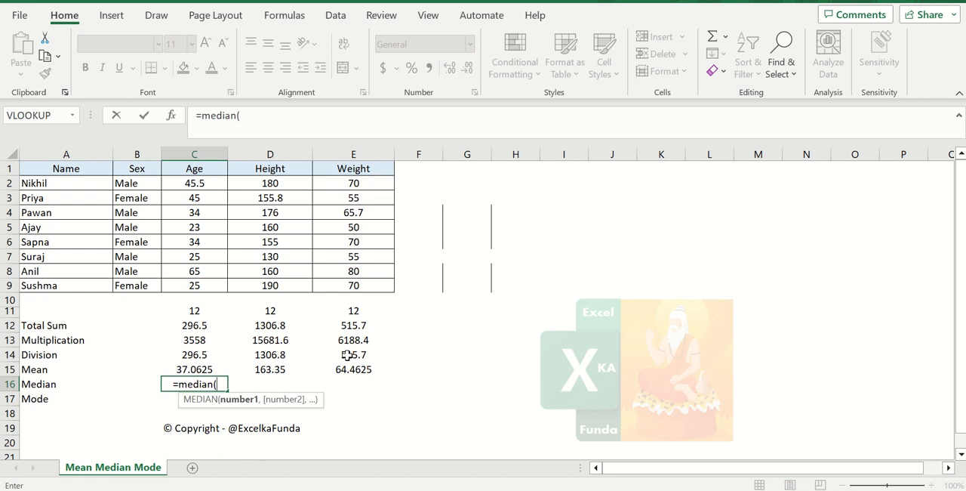
{"action": "key", "text": "Up"}
{"action": "key", "text": "Up"}
{"action": "key", "text": "Up"}
{"action": "key", "text": "Up"}
{"action": "key", "text": "Up"}
{"action": "key", "text": "Up"}
{"action": "key", "text": "Up"}
{"action": "key", "text": "shift+Up"}
{"action": "key", "text": "shift+Up"}
{"action": "key", "text": "shift+Up"}
{"action": "key", "text": "shift+Up"}
{"action": "key", "text": "shift+Up"}
{"action": "key", "text": "shift+Up"}
{"action": "key", "text": "shift+Up"}
{"action": "key", "text": "shift+Up"}
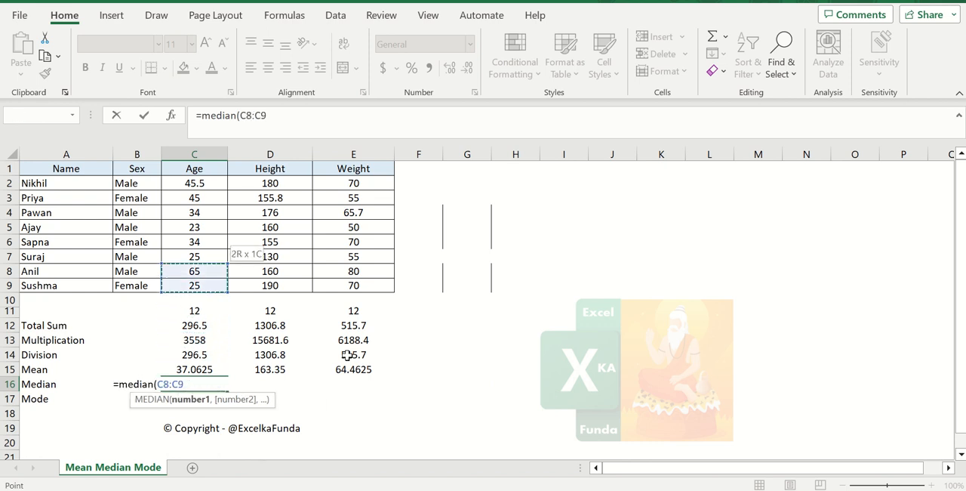
{"action": "key", "text": "shift+Down"}
{"action": "key", "text": "Return"}
Copy the Median formula from C16 to D16 and E16
{"action": "key", "text": "Up"}
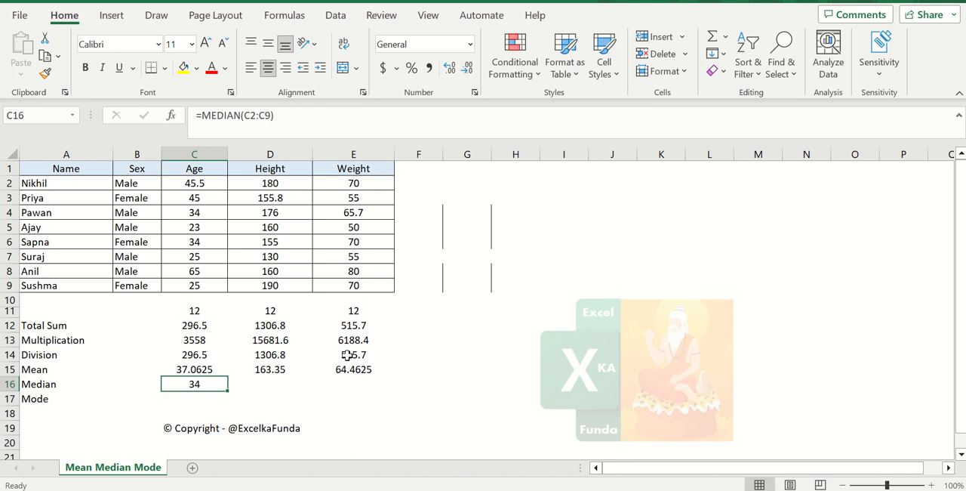
{"action": "key", "text": "ctrl+c"}
{"action": "key", "text": "Right"}
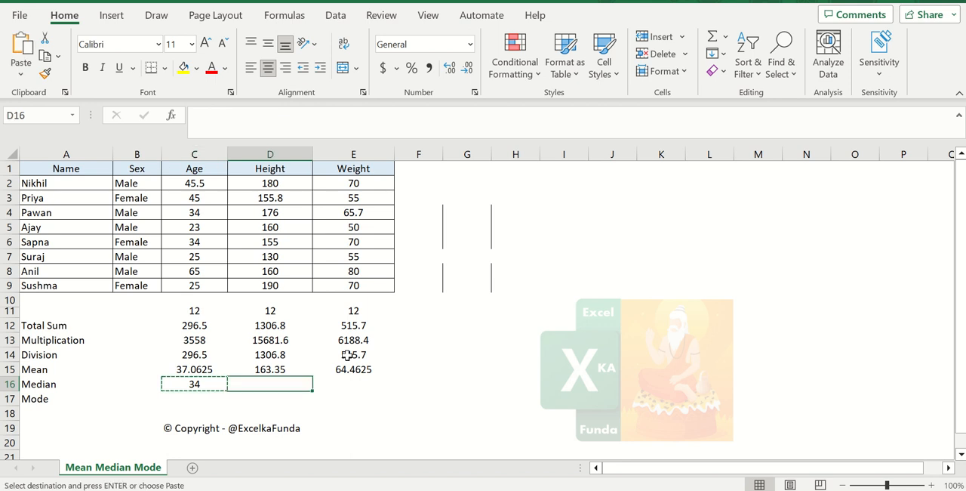
{"action": "key", "text": "ctrl+v"}
{"action": "key", "text": "Right"}
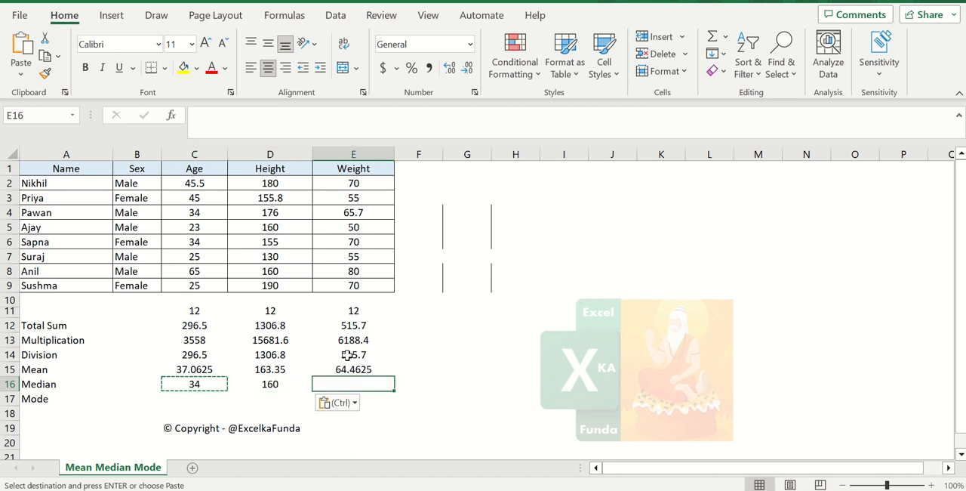
{"action": "key", "text": "ctrl+v"}
{"action": "key", "text": "Escape"}
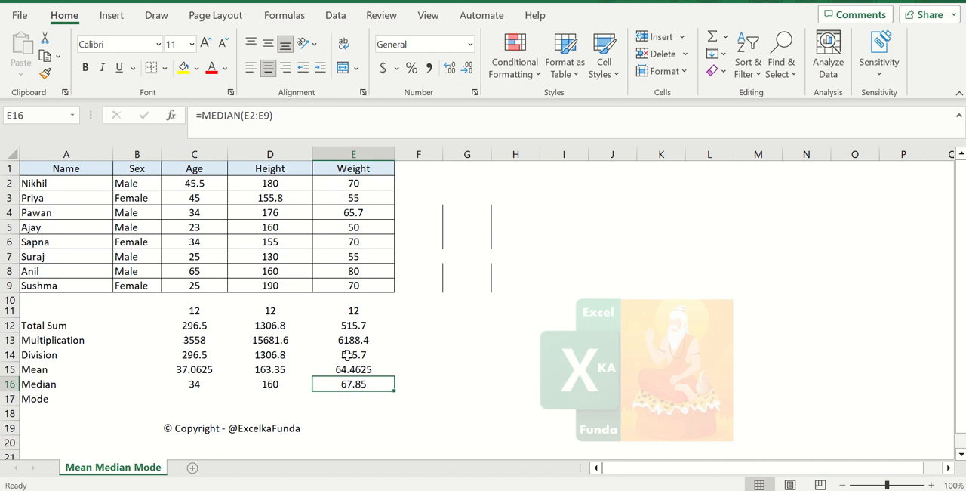
Copy the Age column with its header, C1:C9, to the empty column starting at G1
{"action": "key", "text": "Left"}
{"action": "key", "text": "Left"}
{"action": "key", "text": "Up"}
{"action": "key", "text": "Up"}
{"action": "key", "text": "Up"}
{"action": "key", "text": "Up"}
{"action": "key", "text": "Up"}
{"action": "key", "text": "Up"}
{"action": "key", "text": "Up"}
{"action": "key", "text": "Up"}
{"action": "key", "text": "Up"}
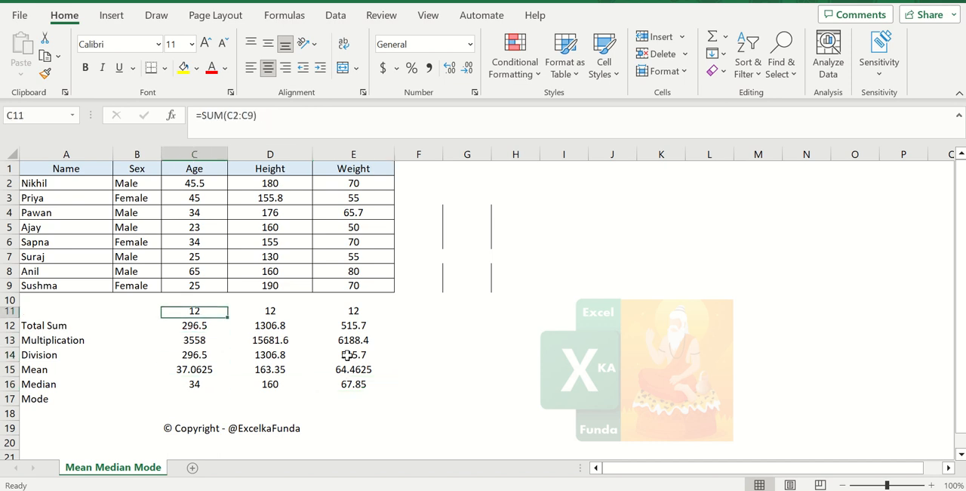
{"action": "key", "text": "Up"}
{"action": "key", "text": "Up"}
{"action": "key", "text": "Up"}
{"action": "key", "text": "Up"}
{"action": "key", "text": "Up"}
{"action": "key", "text": "Up"}
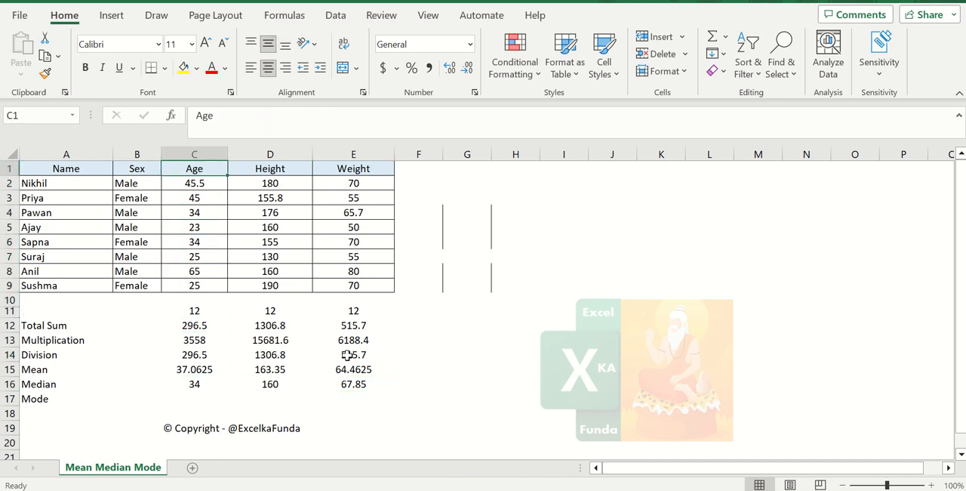
{"action": "key", "text": "ctrl+shift+Down"}
{"action": "key", "text": "ctrl+c"}
{"action": "key", "text": "Right"}
{"action": "key", "text": "Right"}
{"action": "key", "text": "Right"}
{"action": "key", "text": "Right"}
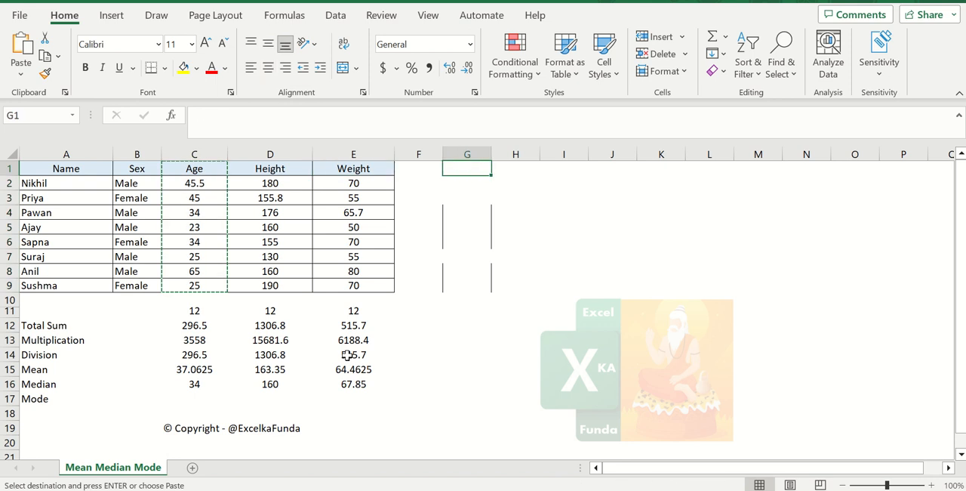
{"action": "key", "text": "ctrl+v"}
{"action": "key", "text": "Return"}
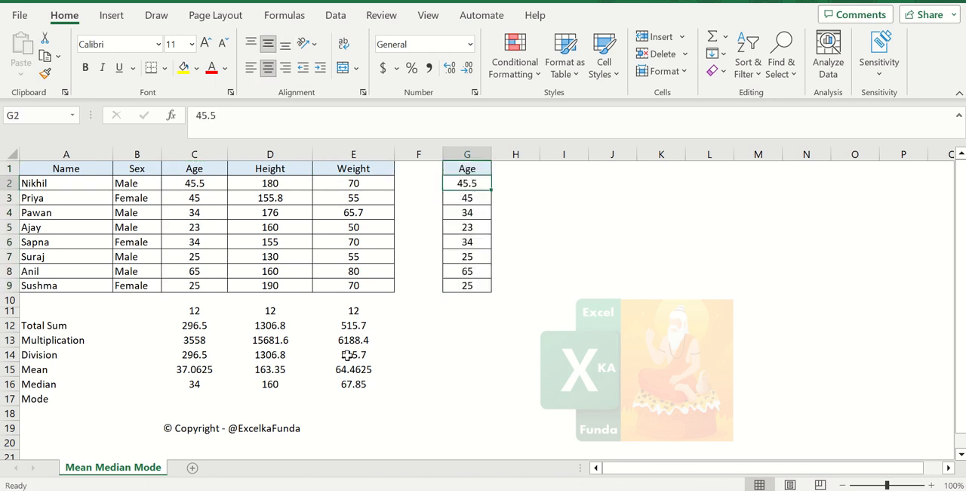
Fill the first three ages in the copied column, G2:G4, with yellow
{"action": "key", "text": "ctrl+shift+Down"}
{"action": "key", "text": "Up"}
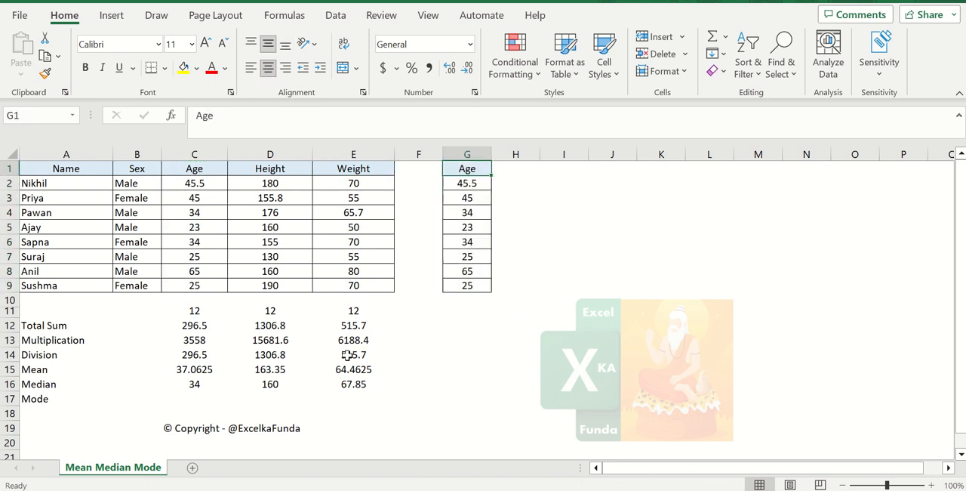
{"action": "key", "text": "Down"}
{"action": "key", "text": "shift+Down"}
{"action": "key", "text": "shift+Down"}
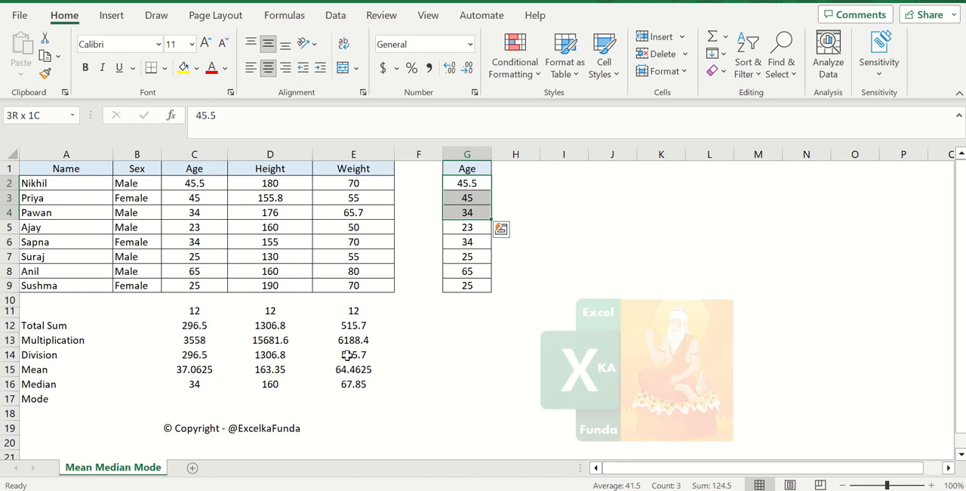
{"action": "left_click", "coordinate": [183, 68]}
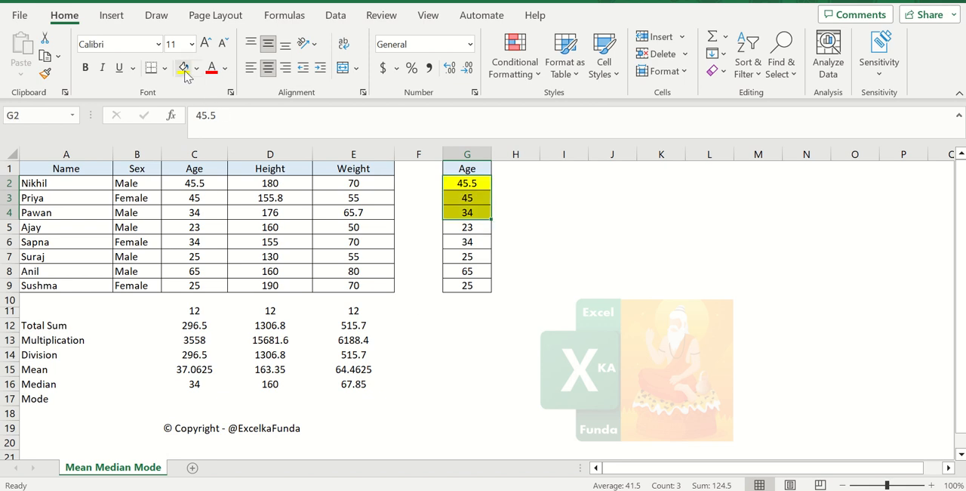
Fill the last three ages in the copied column, G7:G9, with yellow
{"action": "key", "text": "Down"}
{"action": "key", "text": "Down"}
{"action": "key", "text": "Down"}
{"action": "key", "text": "Down"}
{"action": "key", "text": "Down"}
{"action": "key", "text": "shift+Down"}
{"action": "key", "text": "shift+Down"}
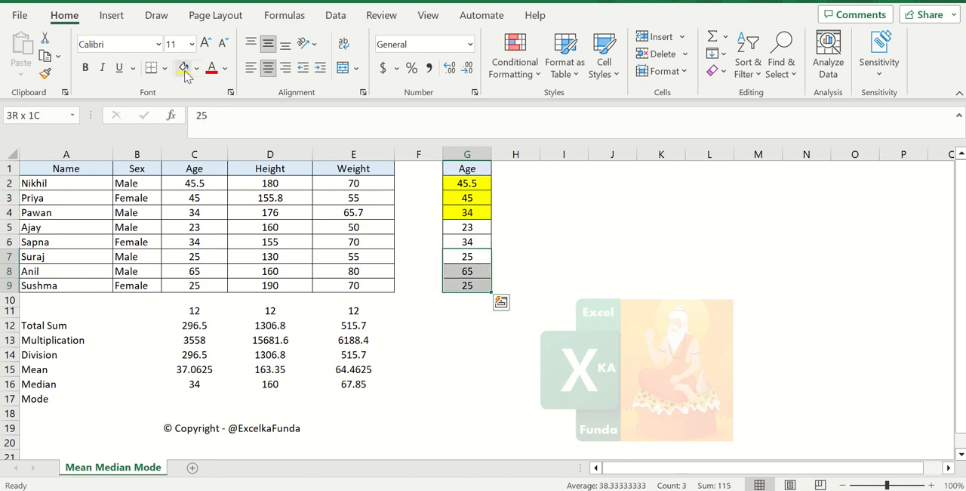
{"action": "left_click", "coordinate": [184, 69]}
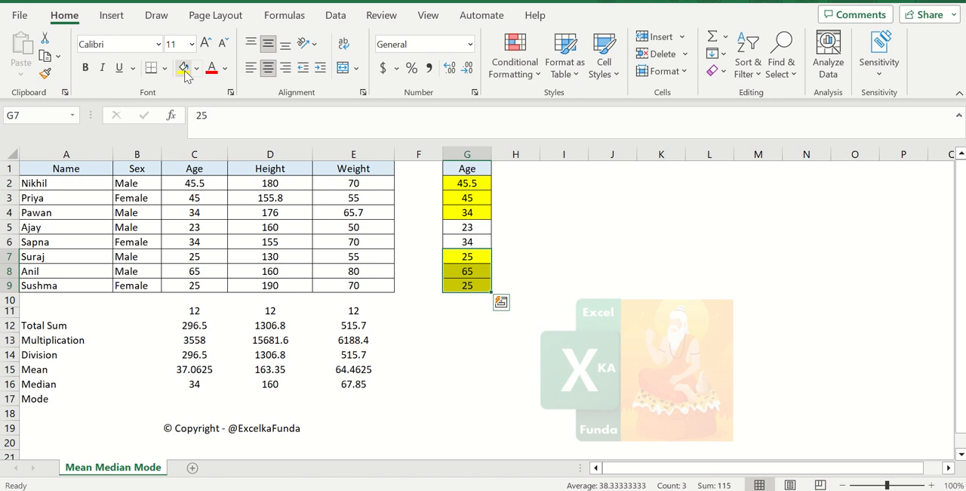
Check the sum of the two unshaded ages G5:G6 and calculate their average in G12 with =57/2
{"action": "key", "text": "Up"}
{"action": "key", "text": "Up"}
{"action": "key", "text": "shift+Down"}
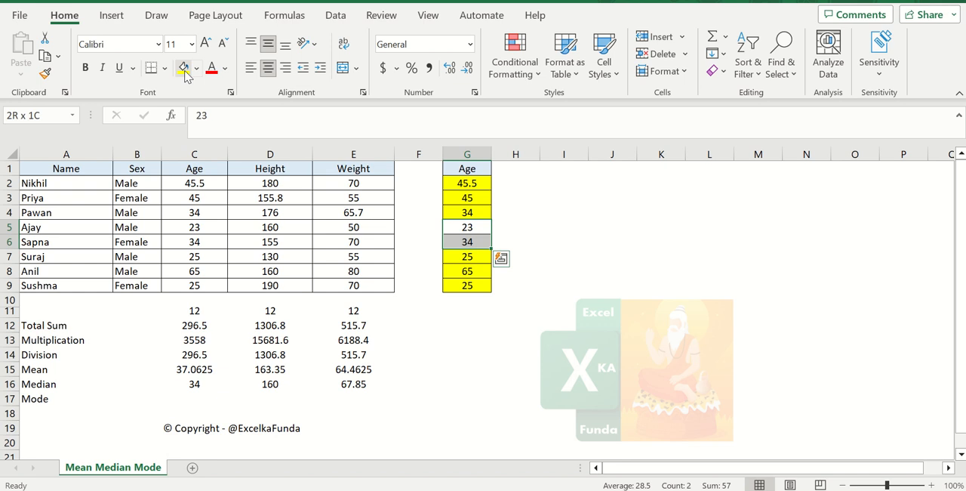
{"action": "key", "text": "Down"}
{"action": "key", "text": "Down"}
{"action": "key", "text": "Down"}
{"action": "key", "text": "Down"}
{"action": "key", "text": "Down"}
{"action": "key", "text": "Down"}
{"action": "key", "text": "Down"}
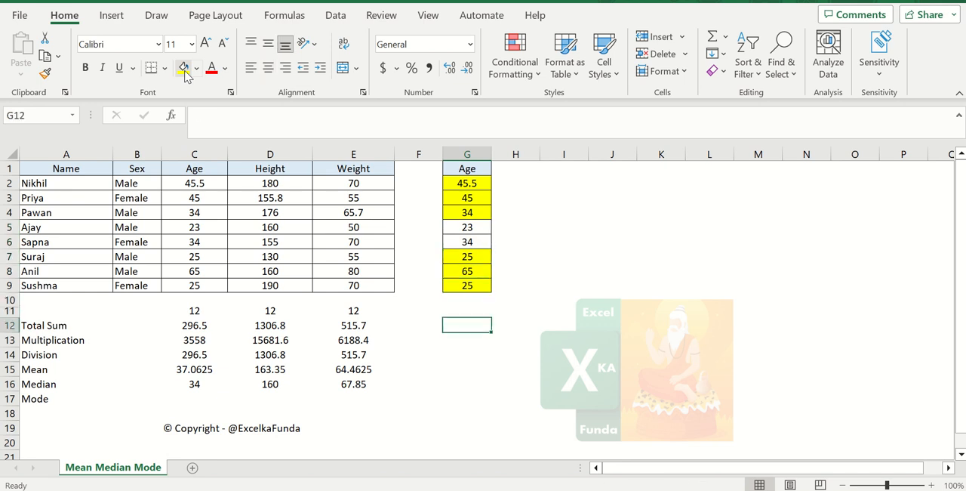
{"action": "type", "text": "="}
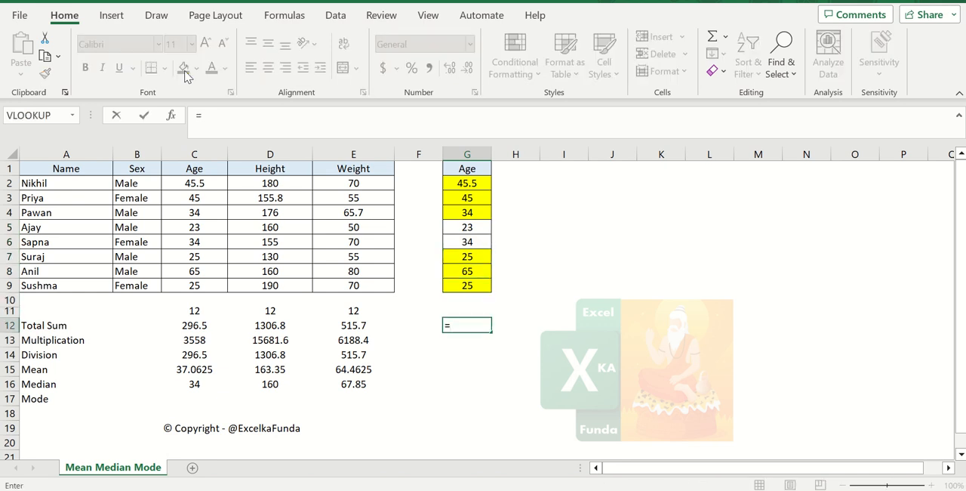
{"action": "type", "text": "57/2"}
{"action": "key", "text": "ctrl+Return"}
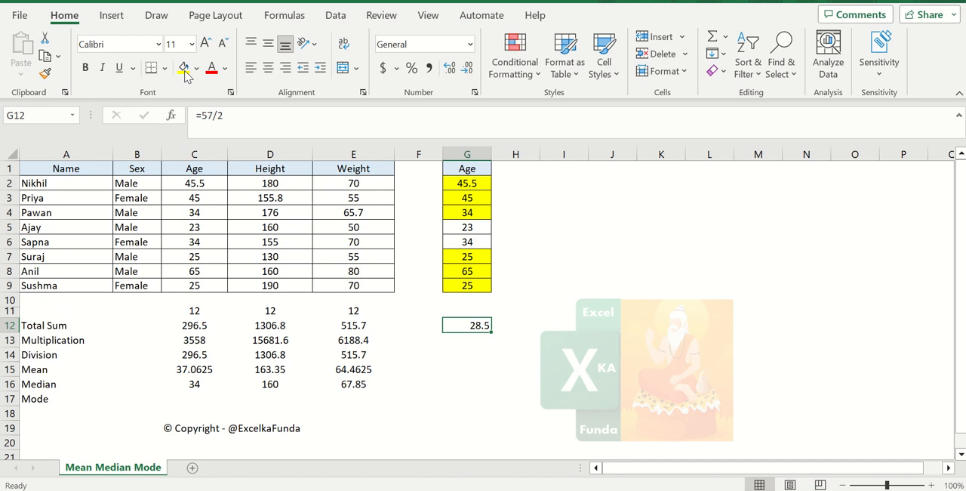
Compare the manual average in G12 with the Age median formula in C16
{"action": "key", "text": "Down"}
{"action": "key", "text": "Down"}
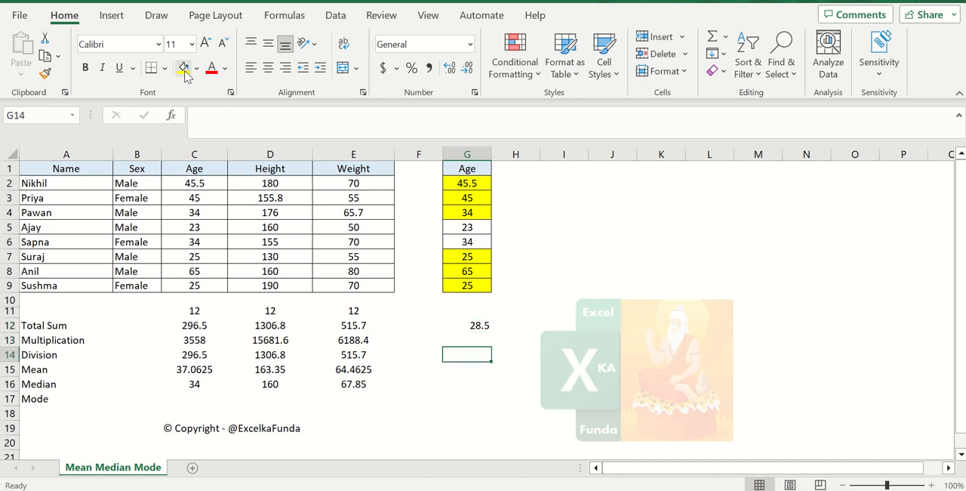
{"action": "key", "text": "Left"}
{"action": "key", "text": "Left"}
{"action": "key", "text": "Left"}
{"action": "key", "text": "Left"}
{"action": "key", "text": "Left"}
{"action": "key", "text": "Down"}
{"action": "key", "text": "Down"}
{"action": "key", "text": "Right"}
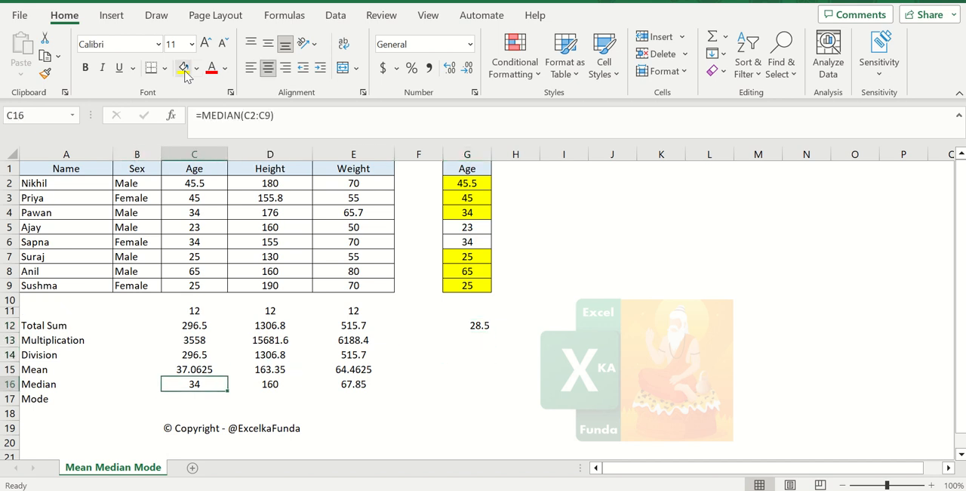
{"action": "key", "text": "Right"}
{"action": "key", "text": "Right"}
{"action": "key", "text": "Right"}
{"action": "key", "text": "Right"}
{"action": "key", "text": "Up"}
{"action": "key", "text": "Up"}
{"action": "key", "text": "Up"}
{"action": "key", "text": "Up"}
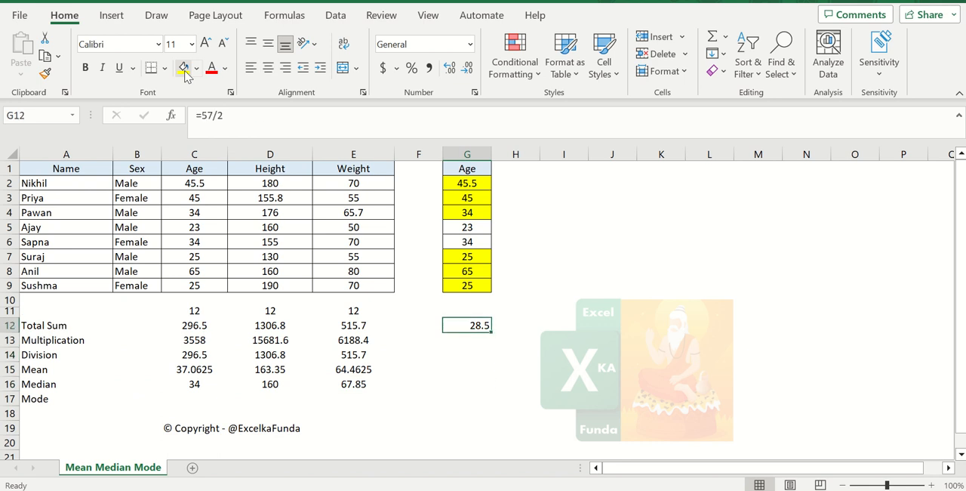
Add a filter to the copied Age column at header G1
{"action": "key", "text": "Up"}
{"action": "key", "text": "Up"}
{"action": "key", "text": "Up"}
{"action": "key", "text": "Up"}
{"action": "key", "text": "Up"}
{"action": "key", "text": "ctrl+Up"}
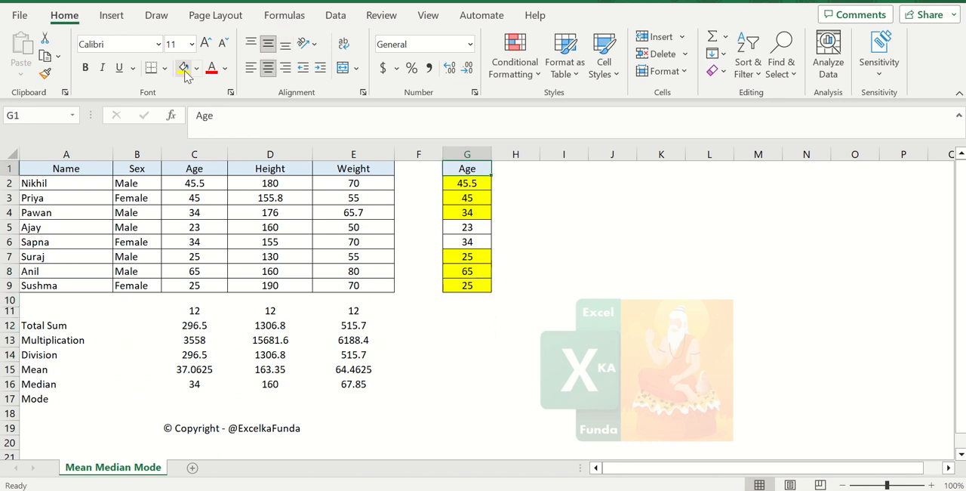
{"action": "key", "text": "Down"}
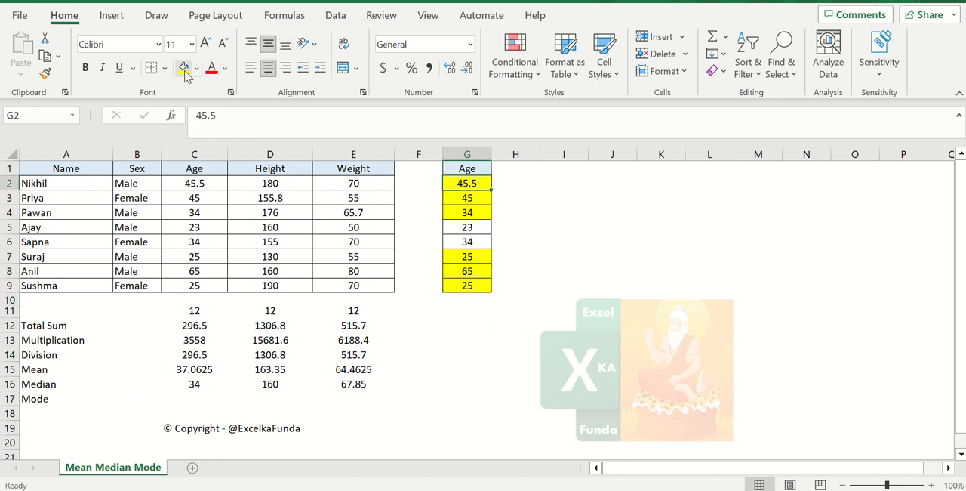
{"action": "key", "text": "Up"}
{"action": "key", "text": "alt+d"}
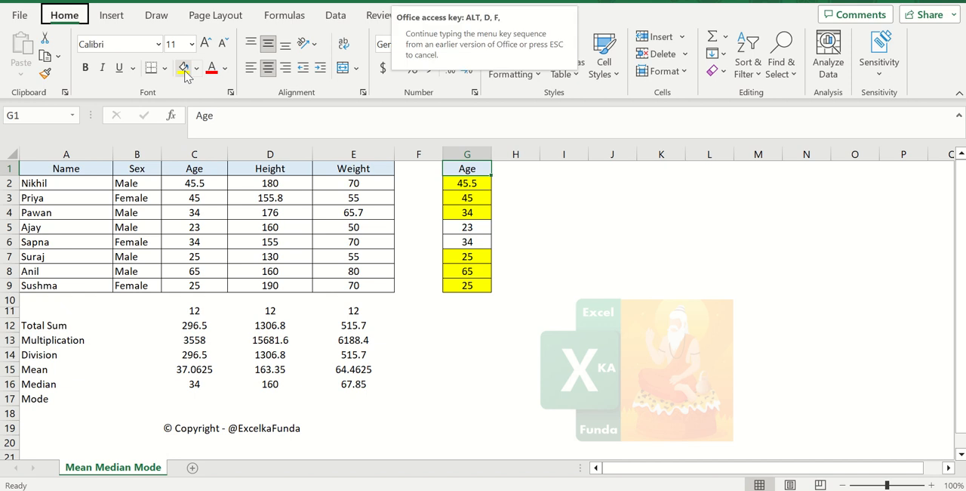
{"action": "key", "text": "f"}
{"action": "key", "text": "f"}
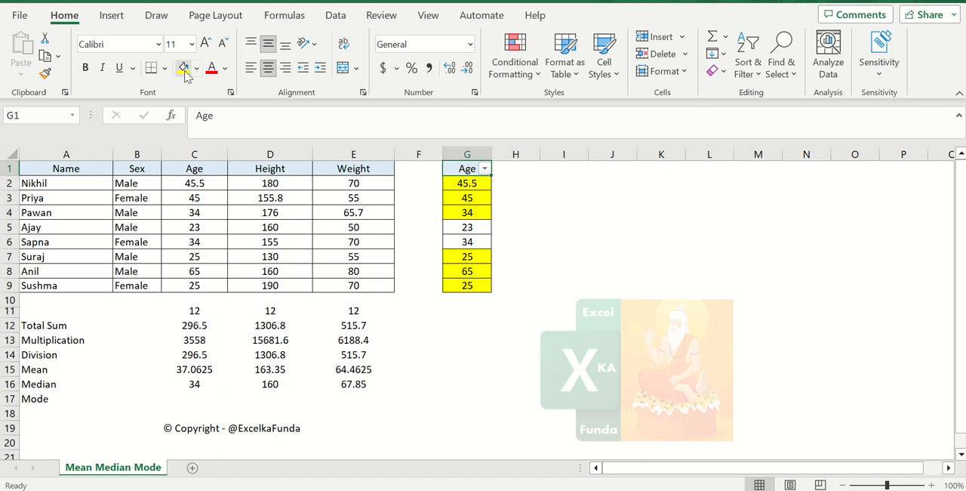
Sort the copied Age column in G from smallest to largest
{"action": "key", "text": "alt+Down"}
{"action": "key", "text": "Down"}
{"action": "key", "text": "Up"}
{"action": "key", "text": "Return"}
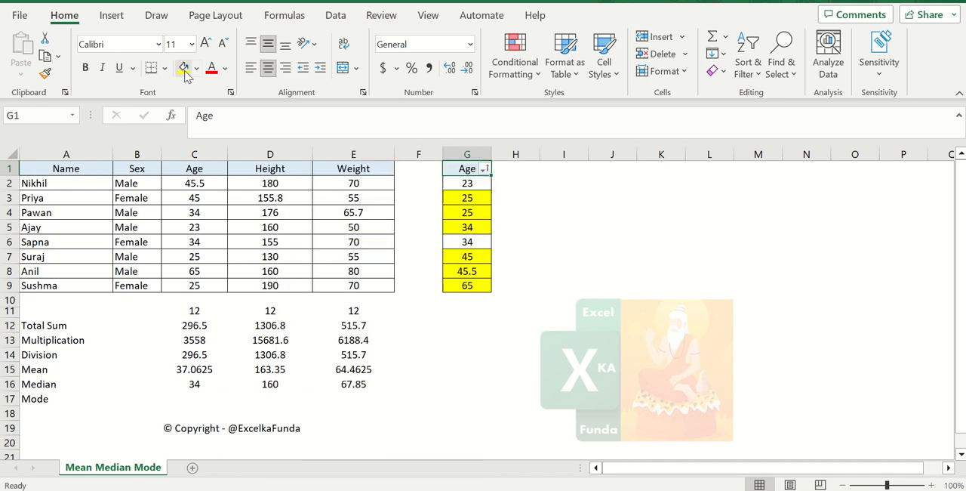
Remove the fill colour from the sorted ages in G2:G9
{"action": "key", "text": "Down"}
{"action": "key", "text": "ctrl+shift+Down"}
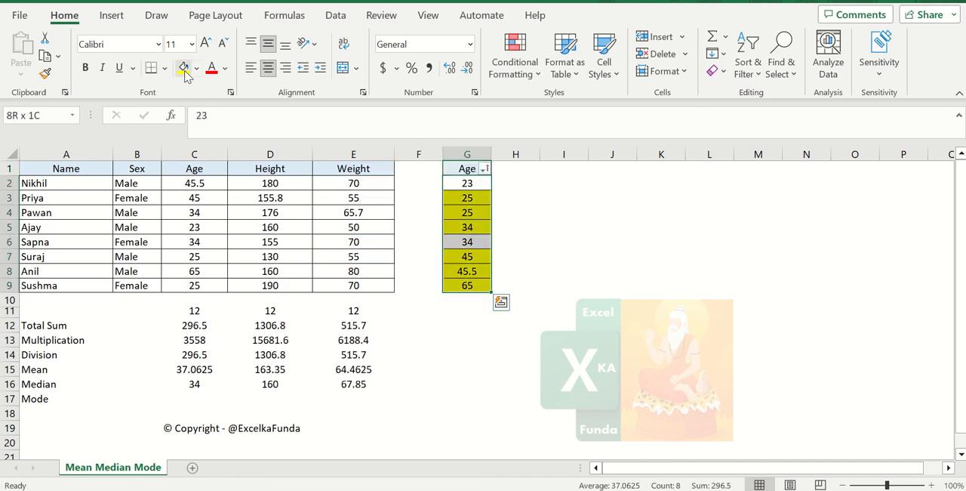
{"action": "left_click", "coordinate": [196, 68]}
{"action": "left_click", "coordinate": [202, 233]}
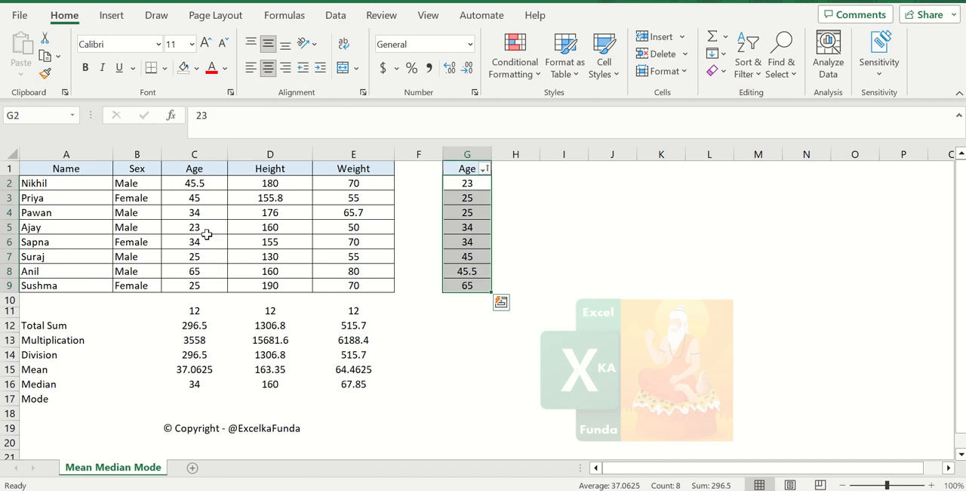
{"action": "left_click", "coordinate": [568, 196]}
{"action": "left_click", "coordinate": [469, 184]}
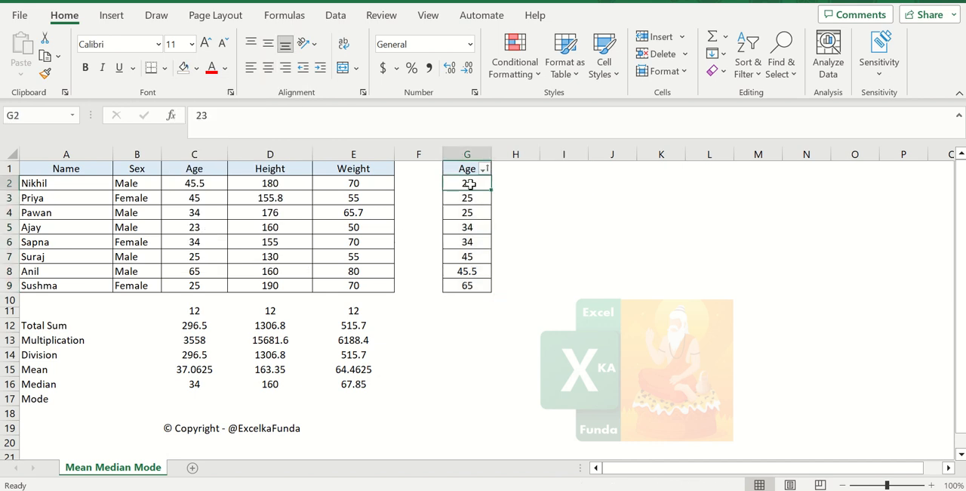
{"action": "left_click_drag", "start_coordinate": [470, 184], "coordinate": [470, 283]}
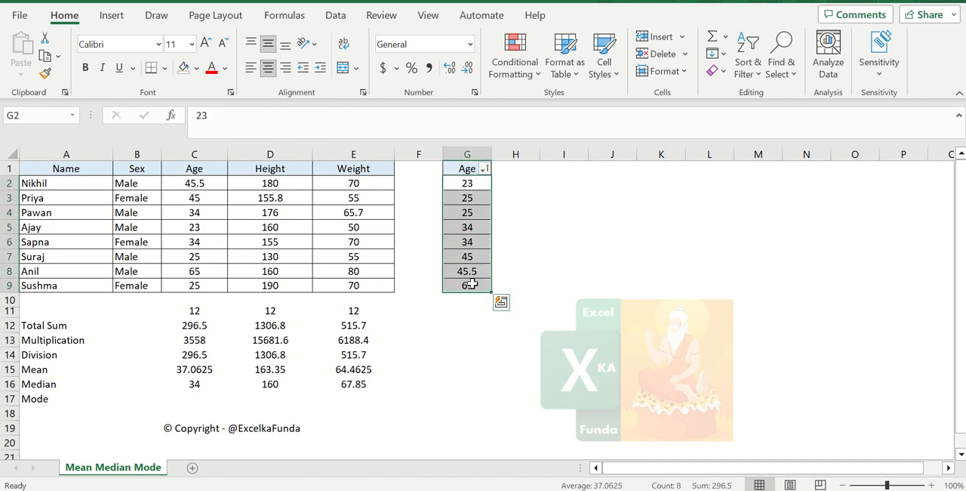
{"action": "left_click", "coordinate": [472, 326]}
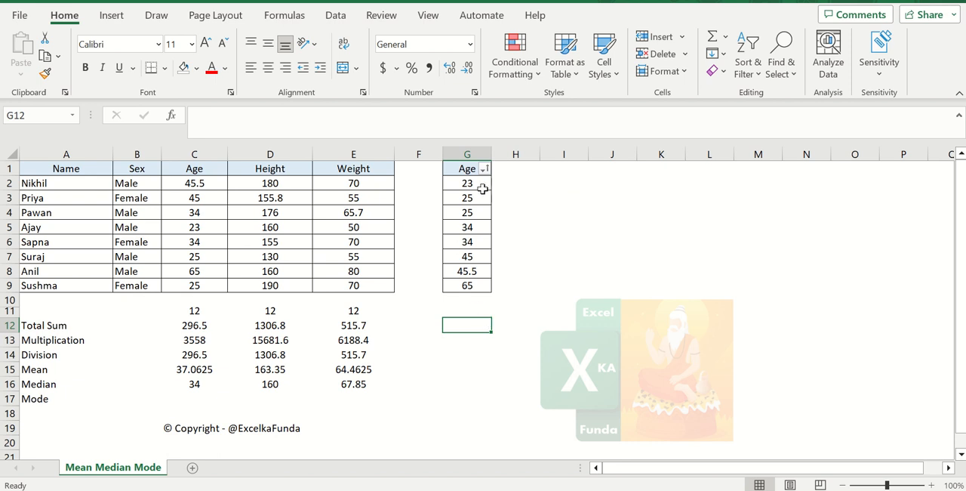
Shade the three lowest ages G2:G4 and the three highest ages G7:G9 yellow
{"action": "left_click_drag", "start_coordinate": [483, 187], "coordinate": [483, 212]}
{"action": "left_click", "coordinate": [196, 68]}
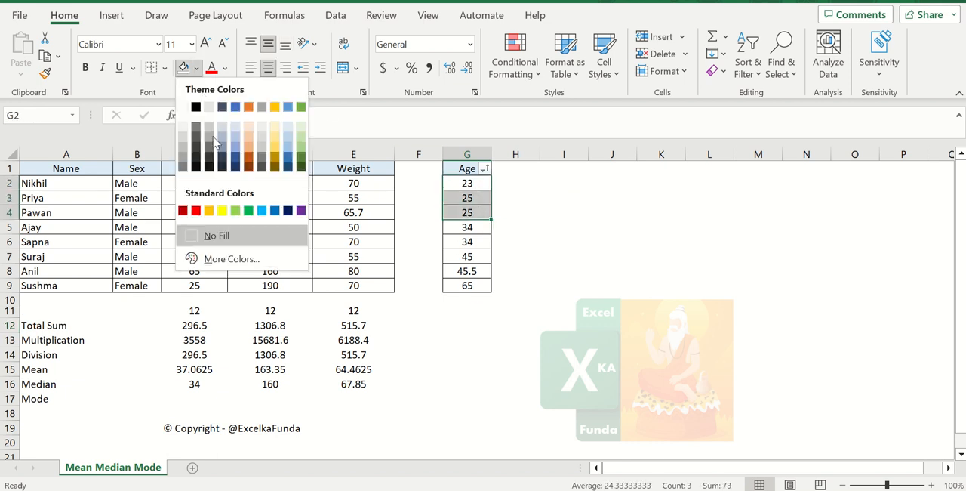
{"action": "left_click", "coordinate": [224, 215]}
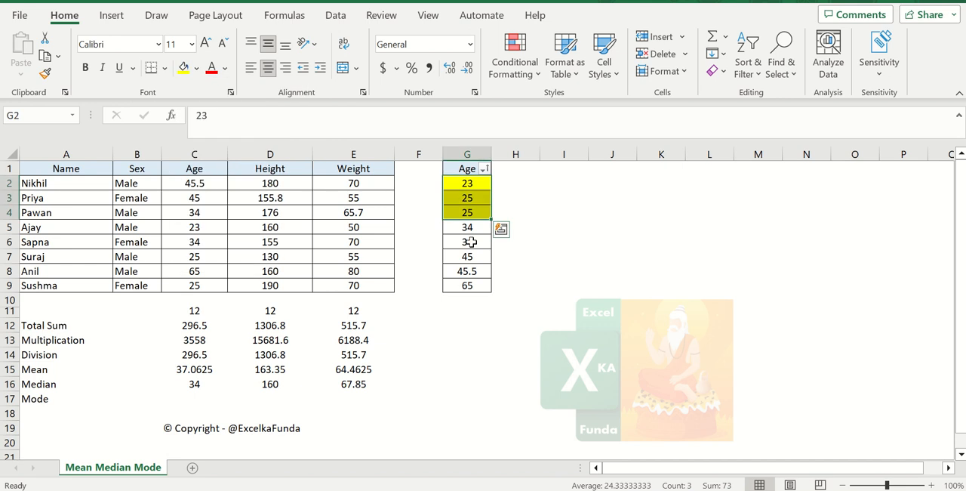
{"action": "left_click_drag", "start_coordinate": [467, 257], "coordinate": [467, 284]}
{"action": "left_click", "coordinate": [187, 68]}
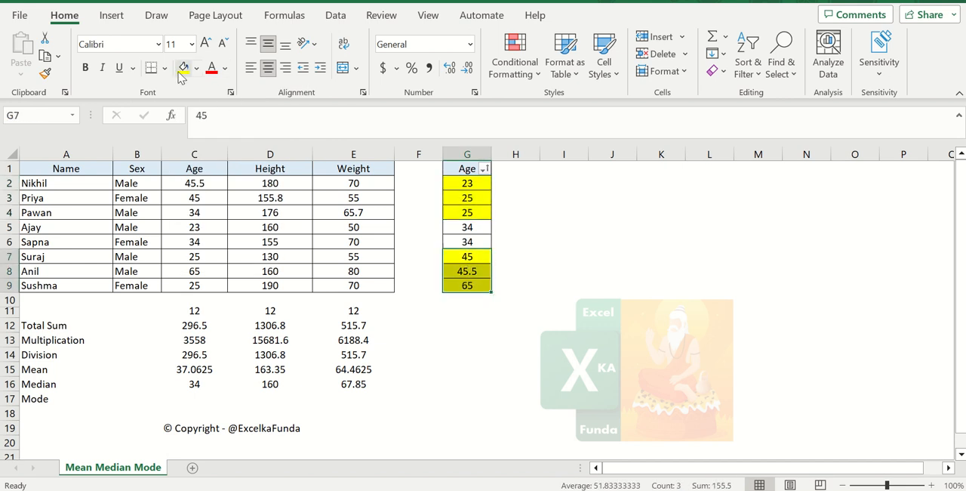
Check the average of the two unshaded ages G5:G6 against the Age median formula in C16
{"action": "left_click", "coordinate": [466, 228]}
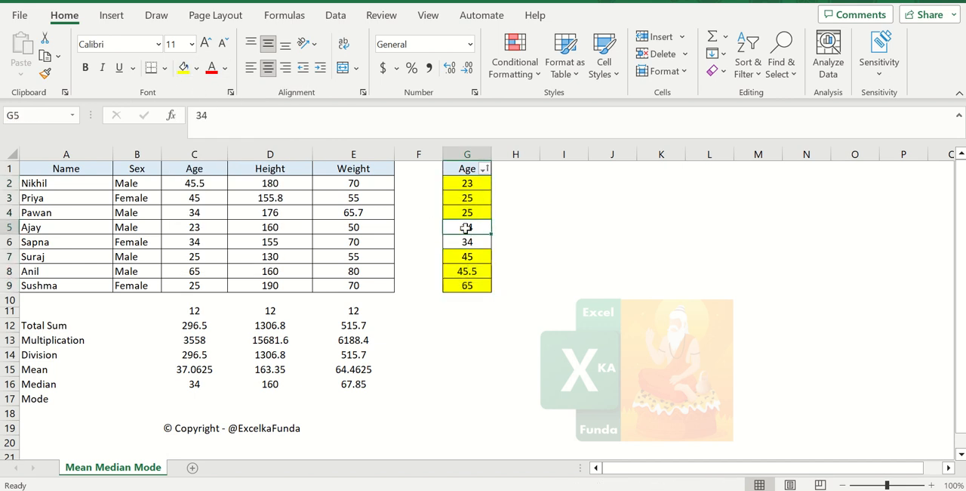
{"action": "left_click_drag", "start_coordinate": [477, 228], "coordinate": [480, 243]}
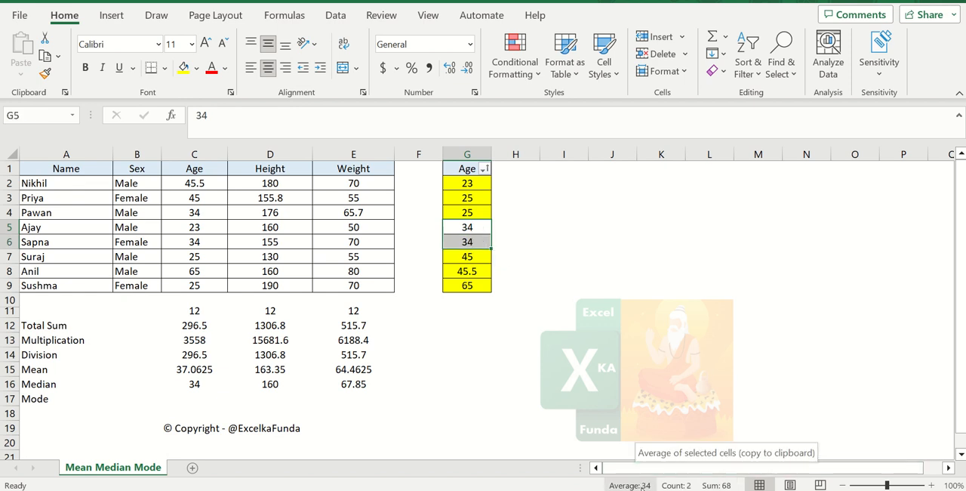
{"action": "left_click", "coordinate": [198, 384]}
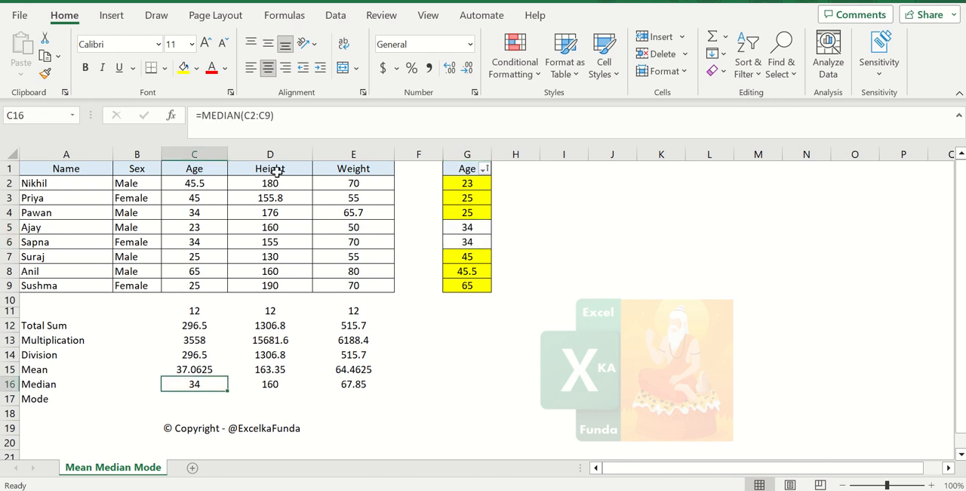
Copy the Height column D1:D9 and paste it as values over the Age copy starting at G1
{"action": "left_click_drag", "start_coordinate": [276, 171], "coordinate": [302, 282]}
{"action": "key", "text": "ctrl+c"}
{"action": "left_click", "coordinate": [462, 169]}
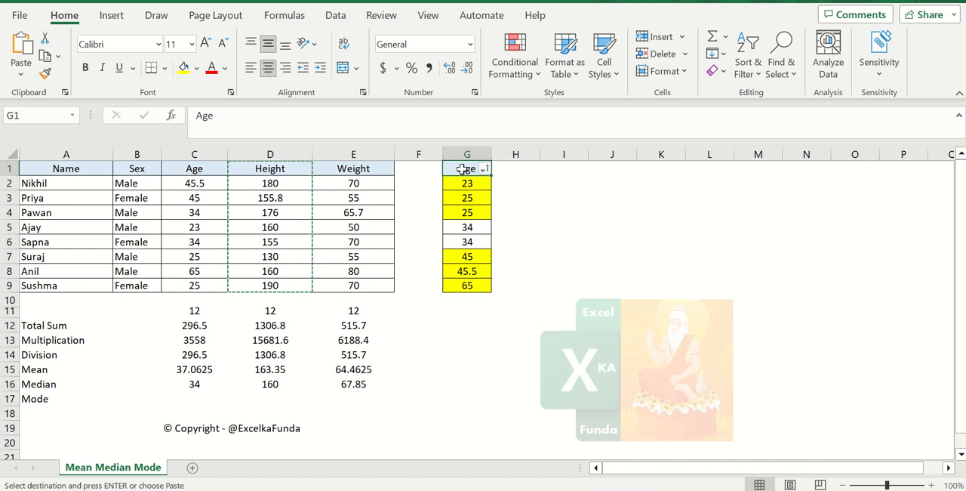
{"action": "key", "text": "alt+e"}
{"action": "key", "text": "s"}
{"action": "key", "text": "v"}
{"action": "key", "text": "Return"}
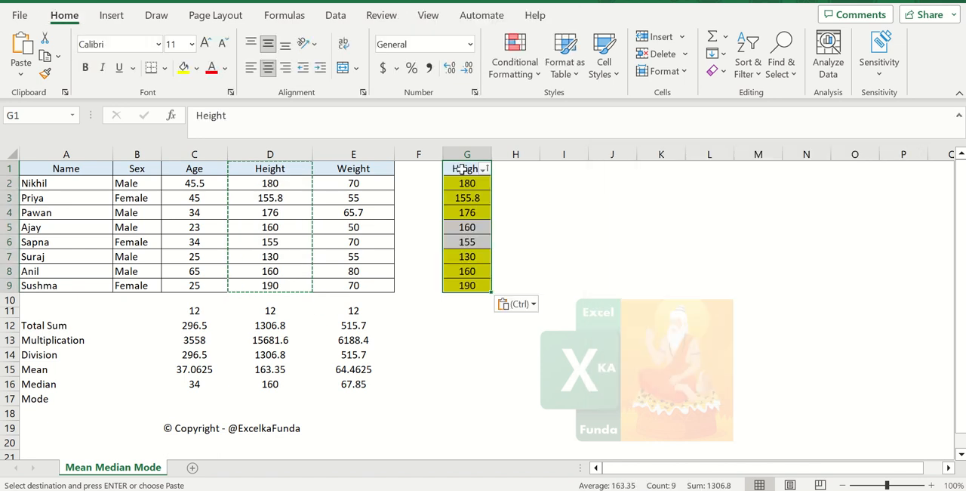
Sort the copied Height column in G from smallest to largest
{"action": "key", "text": "Down"}
{"action": "key", "text": "Up"}
{"action": "key", "text": "alt+Down"}
{"action": "key", "text": "Down"}
{"action": "key", "text": "Up"}
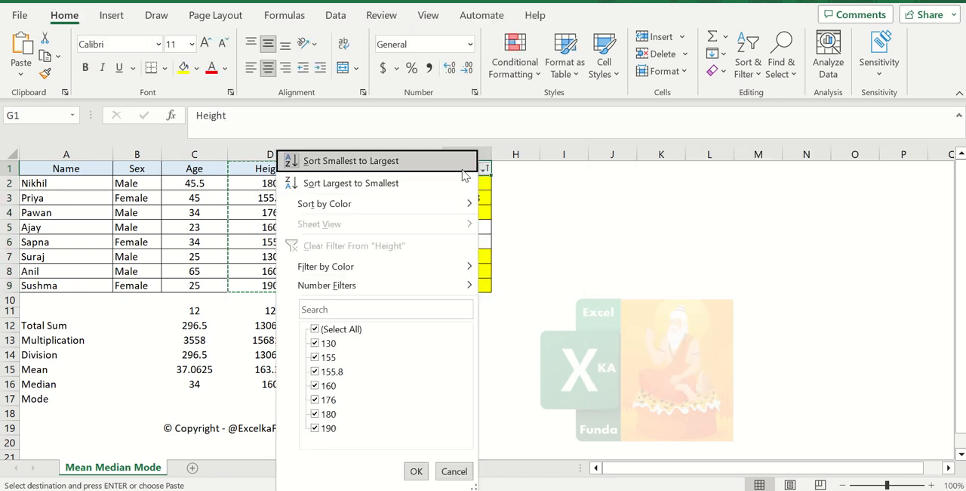
{"action": "key", "text": "Return"}
Clear the fill colour from the sorted heights in G2:G9
{"action": "key", "text": "Down"}
{"action": "key", "text": "ctrl+shift+Down"}
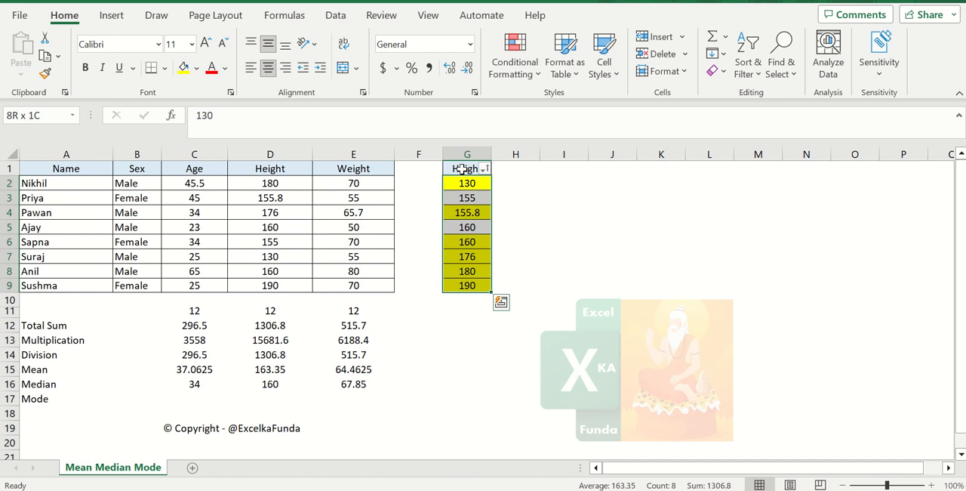
{"action": "left_click", "coordinate": [196, 68]}
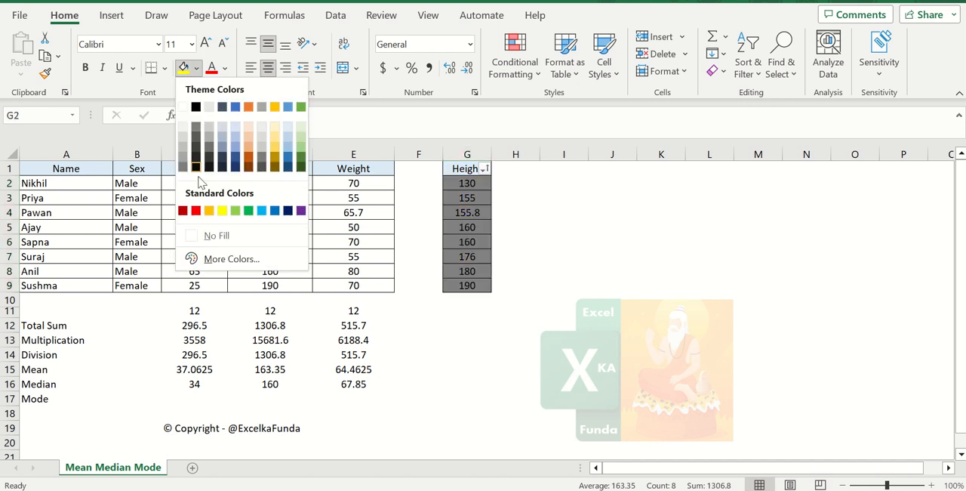
{"action": "left_click", "coordinate": [217, 236]}
{"action": "left_click", "coordinate": [483, 227]}
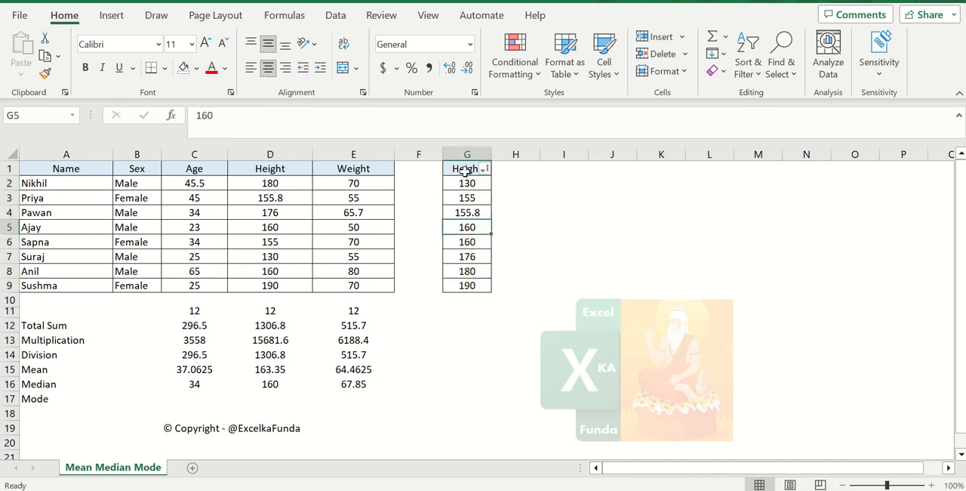
Shade the three lowest heights G2:G4 and the three highest heights G7:G9 yellow
{"action": "key", "text": "ctrl+Up"}
{"action": "key", "text": "Down"}
{"action": "key", "text": "shift+Down"}
{"action": "key", "text": "shift+Down"}
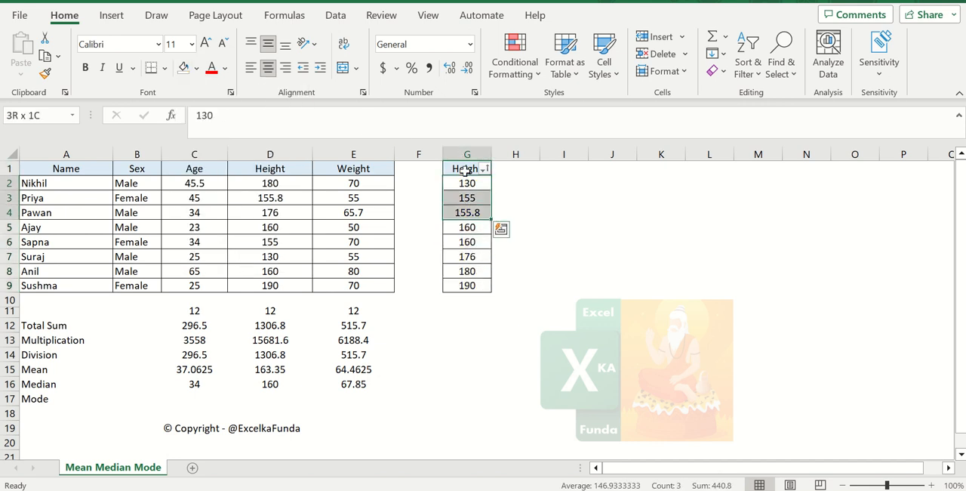
{"action": "left_click", "coordinate": [196, 68]}
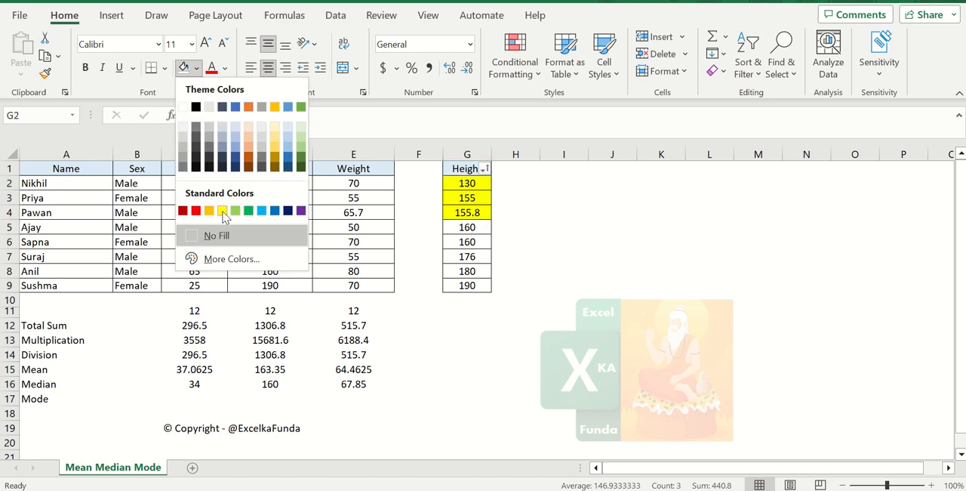
{"action": "left_click", "coordinate": [223, 212]}
{"action": "key", "text": "Down"}
{"action": "key", "text": "Down"}
{"action": "key", "text": "Down"}
{"action": "key", "text": "Down"}
{"action": "key", "text": "Down"}
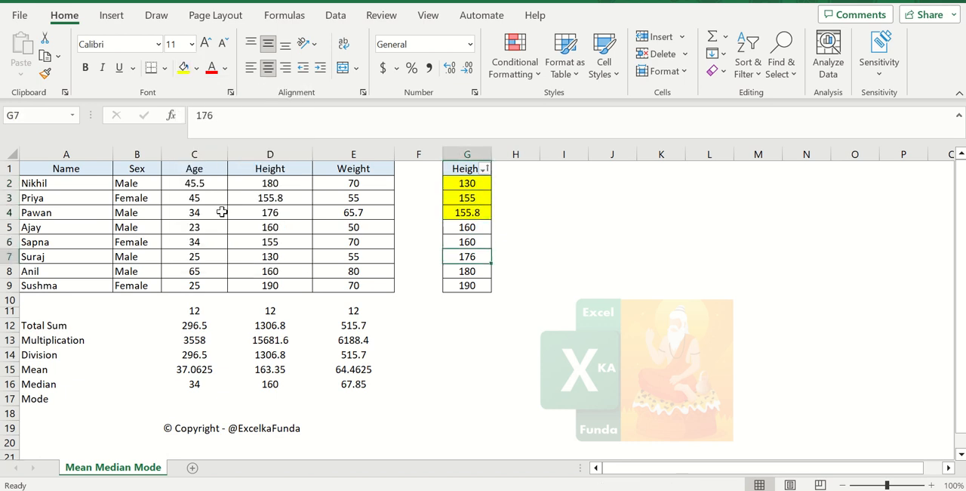
{"action": "key", "text": "shift+Down"}
{"action": "key", "text": "shift+Down"}
{"action": "left_click", "coordinate": [183, 68]}
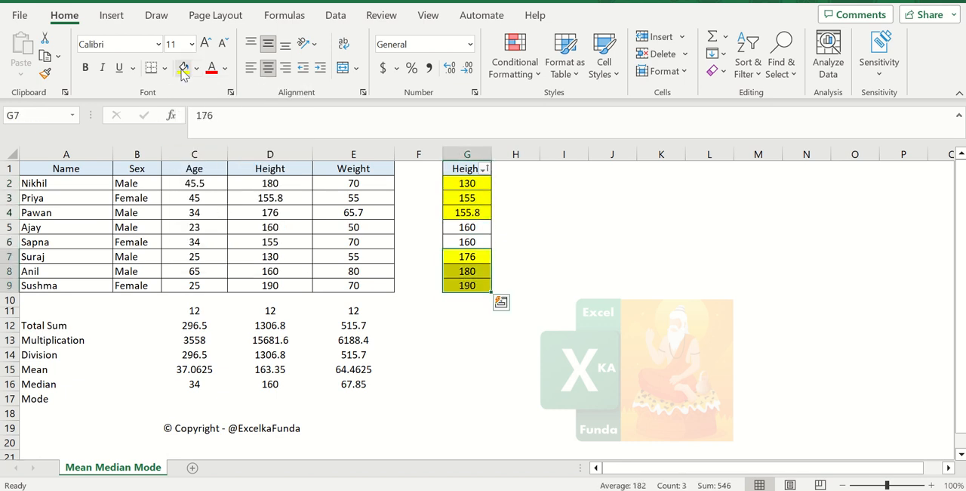
Check the average of the unshaded heights G5:G6 against the Height median in D16, and view the Weight median formula in E16
{"action": "key", "text": "Up"}
{"action": "key", "text": "Up"}
{"action": "key", "text": "shift+Down"}
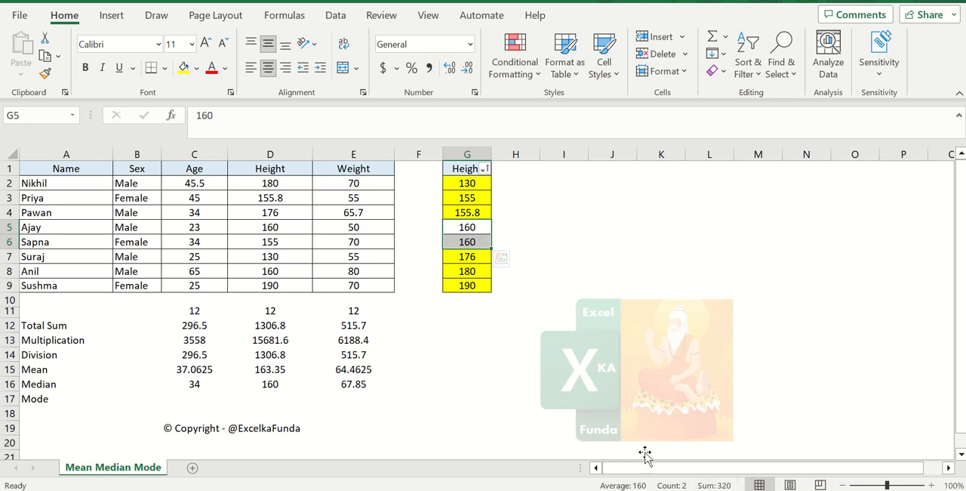
{"action": "left_click", "coordinate": [275, 383]}
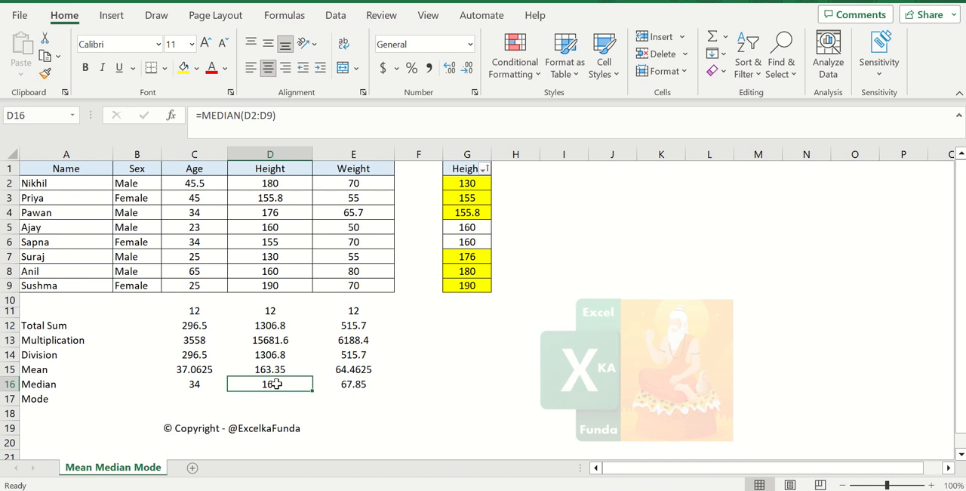
{"action": "left_click", "coordinate": [388, 387]}
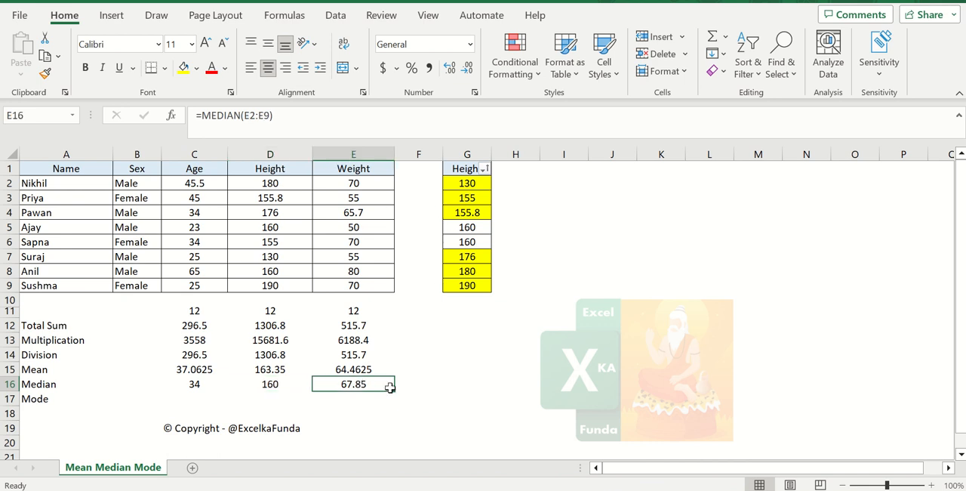
{"action": "left_click", "coordinate": [325, 172]}
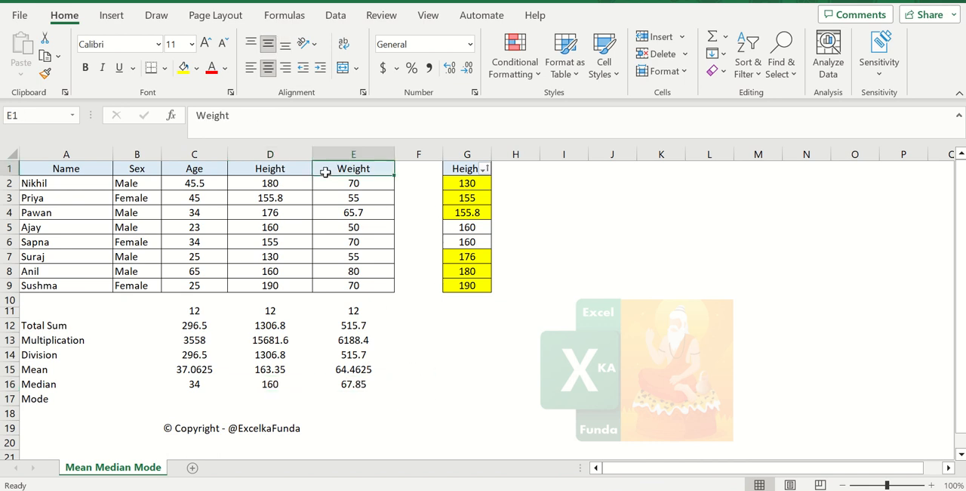
{"action": "key", "text": "Down"}
{"action": "key", "text": "Down"}
{"action": "key", "text": "Down"}
{"action": "key", "text": "Right"}
{"action": "key", "text": "Down"}
{"action": "key", "text": "Right"}
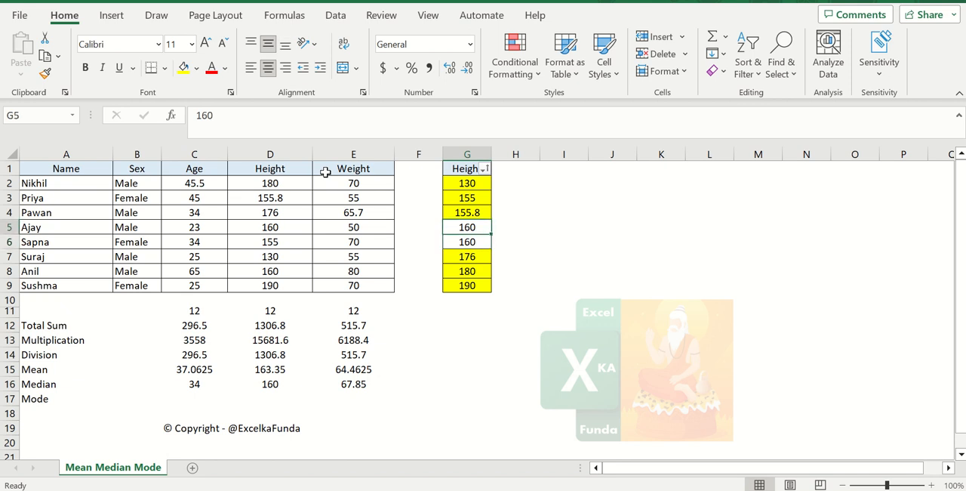
Copy the Weight column E1:E9 and paste it as values over the Height copy starting at G1
{"action": "key", "text": "Up"}
{"action": "key", "text": "Up"}
{"action": "key", "text": "Up"}
{"action": "key", "text": "Up"}
{"action": "key", "text": "Left"}
{"action": "key", "text": "Left"}
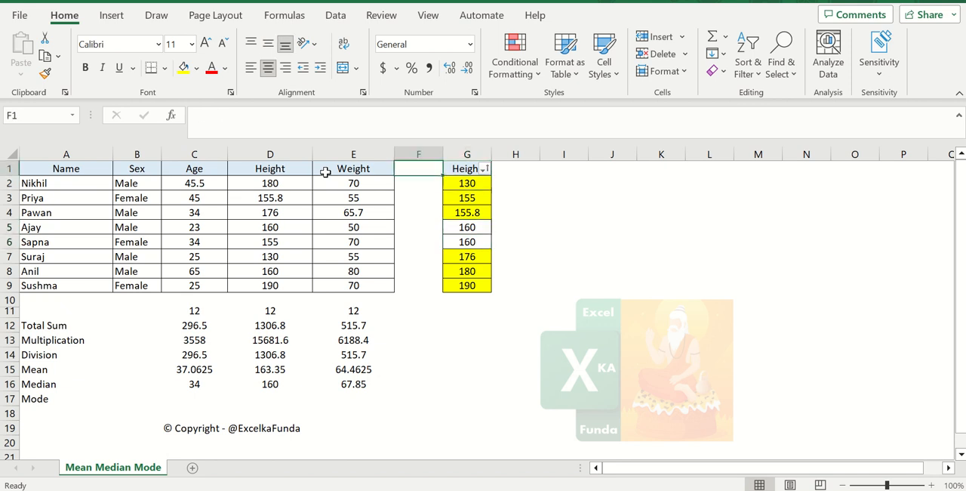
{"action": "key", "text": "ctrl+shift+Down"}
{"action": "key", "text": "ctrl+c"}
{"action": "key", "text": "Right"}
{"action": "key", "text": "Right"}
{"action": "key", "text": "alt+e"}
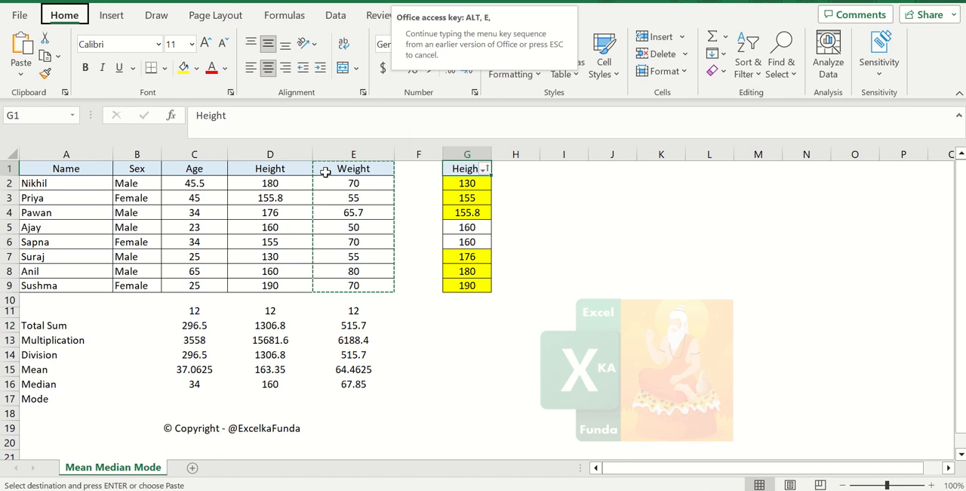
{"action": "key", "text": "ctrl+shift+Down"}
{"action": "key", "text": "s"}
{"action": "key", "text": "v"}
{"action": "key", "text": "Return"}
Sort the copied Weight column from smallest to largest and remove the fill colour from G2:G9
{"action": "key", "text": "alt+Down"}
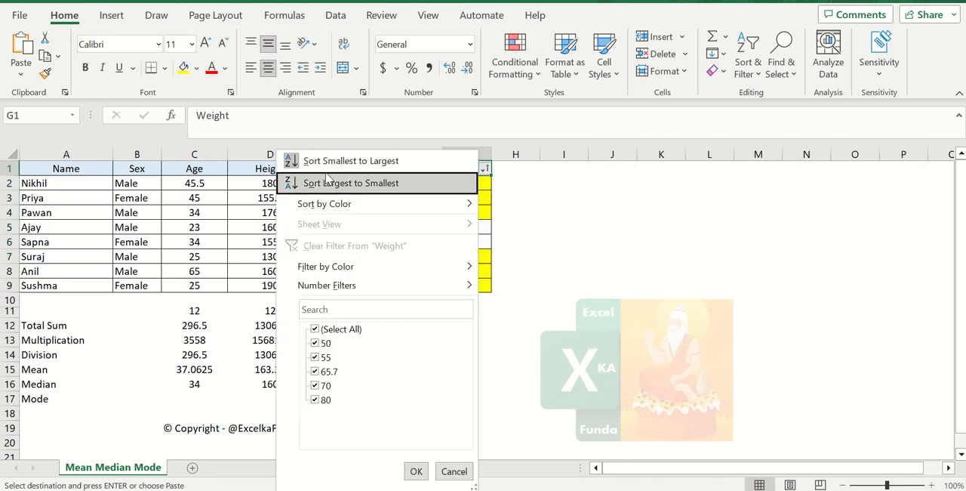
{"action": "key", "text": "Return"}
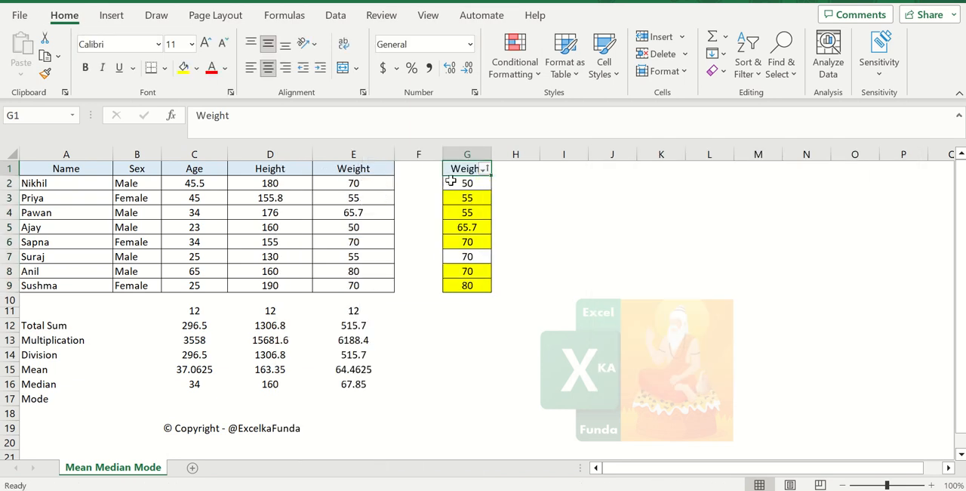
{"action": "left_click_drag", "start_coordinate": [450, 183], "coordinate": [466, 286]}
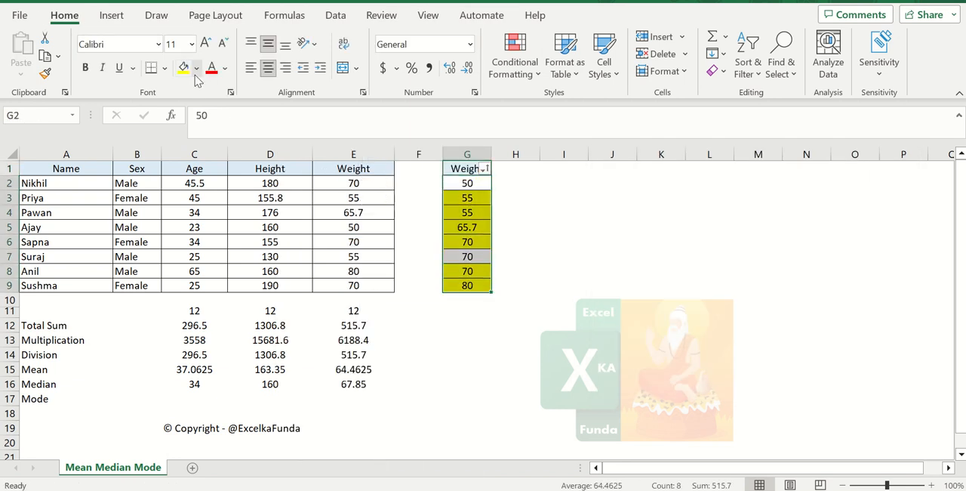
{"action": "left_click", "coordinate": [197, 68]}
{"action": "left_click", "coordinate": [217, 235]}
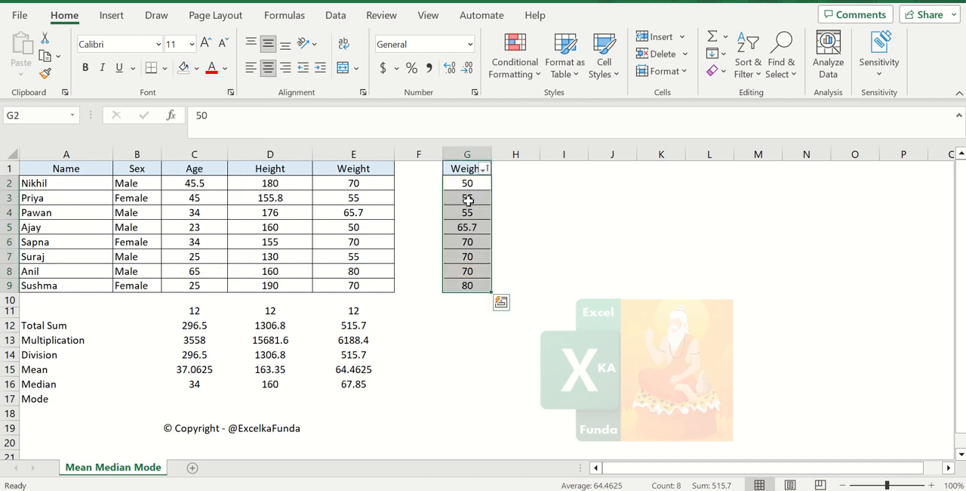
Shade the three lowest weights G2:G4 and the three highest weights G7:G9 yellow
{"action": "left_click_drag", "start_coordinate": [487, 187], "coordinate": [476, 215]}
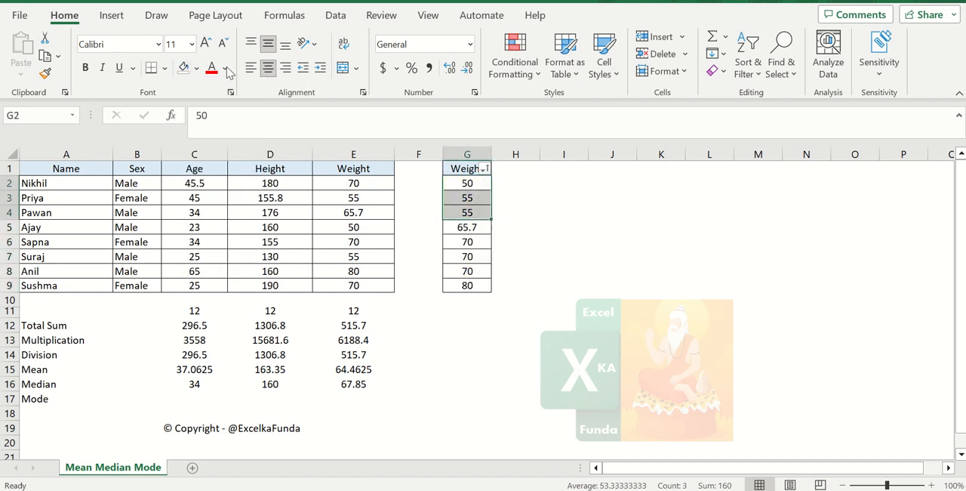
{"action": "left_click", "coordinate": [196, 68]}
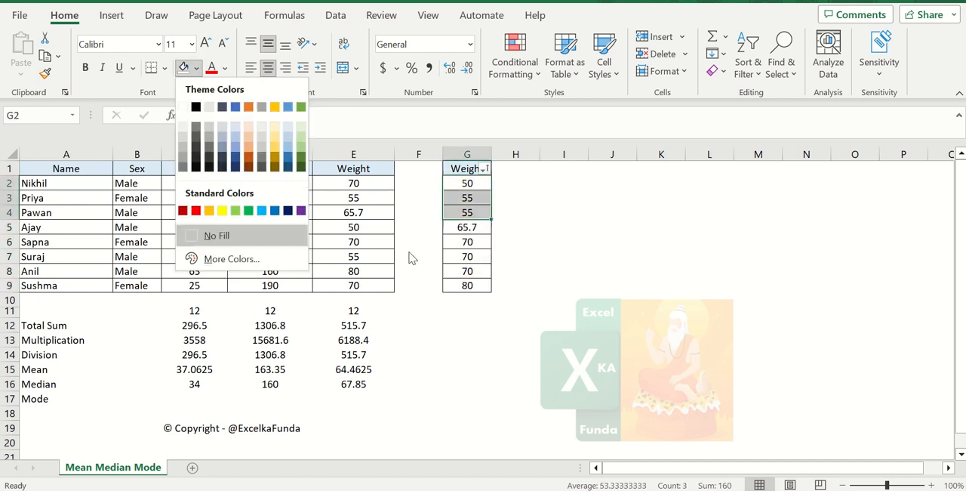
{"action": "left_click", "coordinate": [222, 211]}
{"action": "left_click_drag", "start_coordinate": [467, 257], "coordinate": [467, 285]}
{"action": "left_click", "coordinate": [185, 68]}
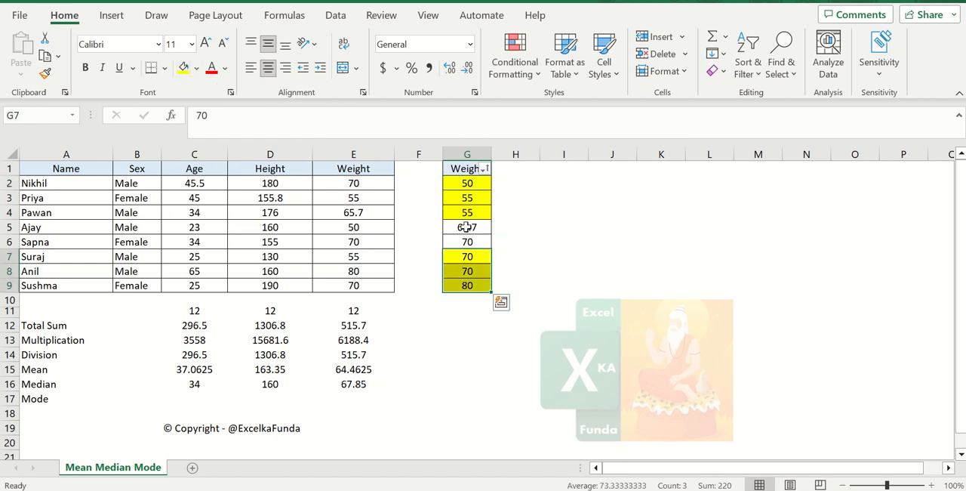
Check the average of the unshaded weights G5:G6 against the Weight median in E16
{"action": "left_click_drag", "start_coordinate": [466, 226], "coordinate": [477, 237]}
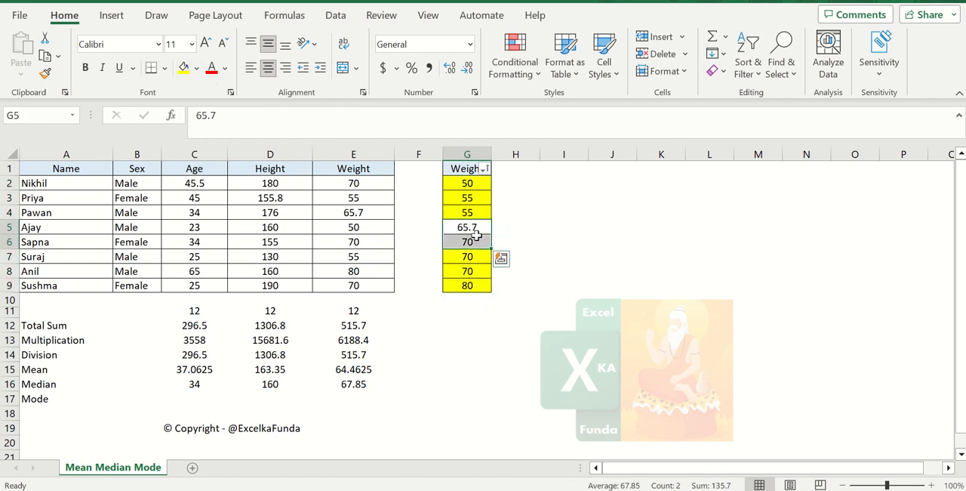
{"action": "left_click", "coordinate": [474, 354]}
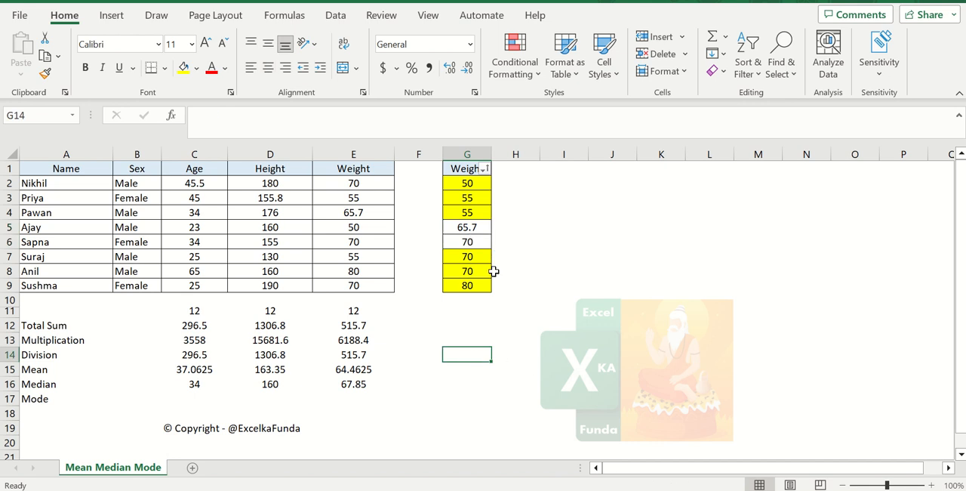
{"action": "left_click_drag", "start_coordinate": [466, 226], "coordinate": [466, 243]}
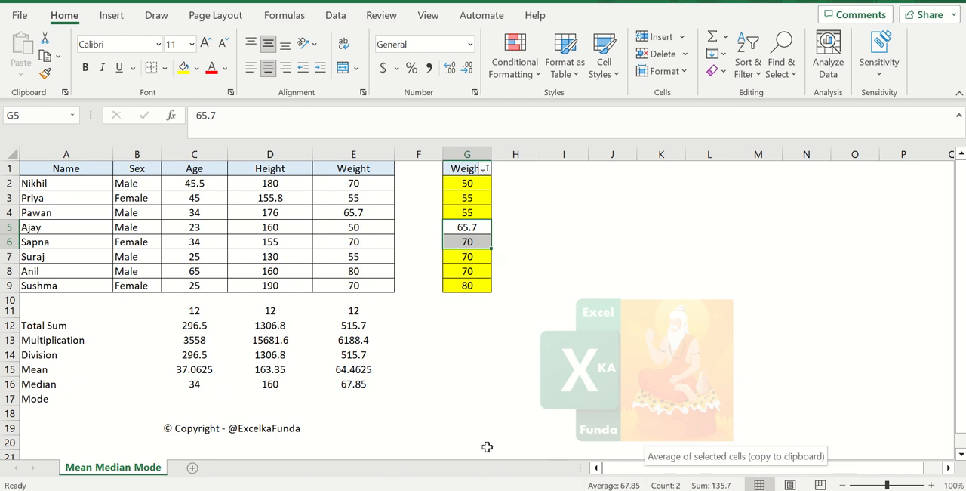
{"action": "left_click", "coordinate": [354, 386]}
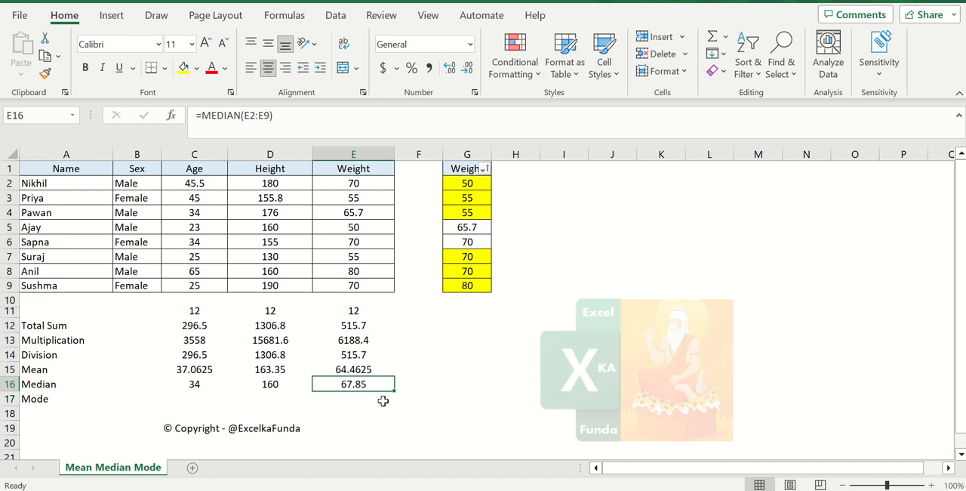
{"action": "left_click", "coordinate": [480, 389]}
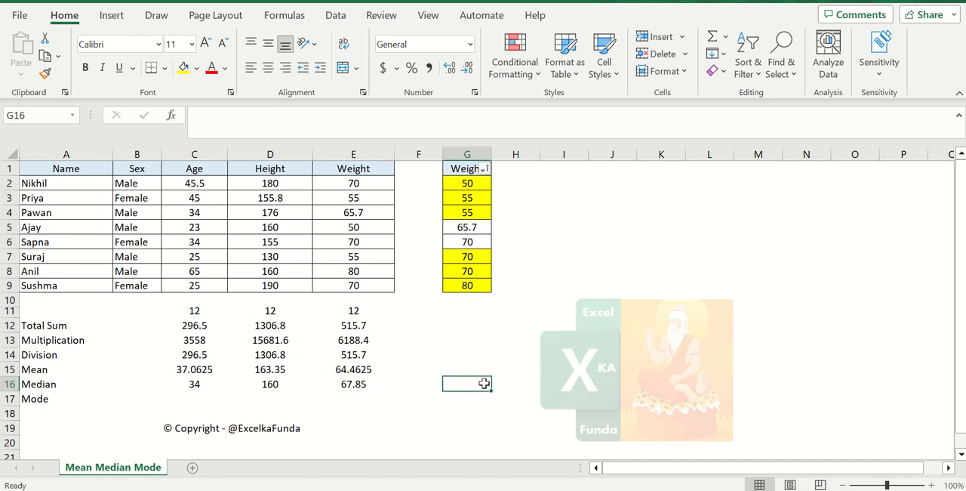
Delete the highest weight in G9 so the sorted copy holds an odd number of values
{"action": "left_click_drag", "start_coordinate": [478, 183], "coordinate": [464, 285]}
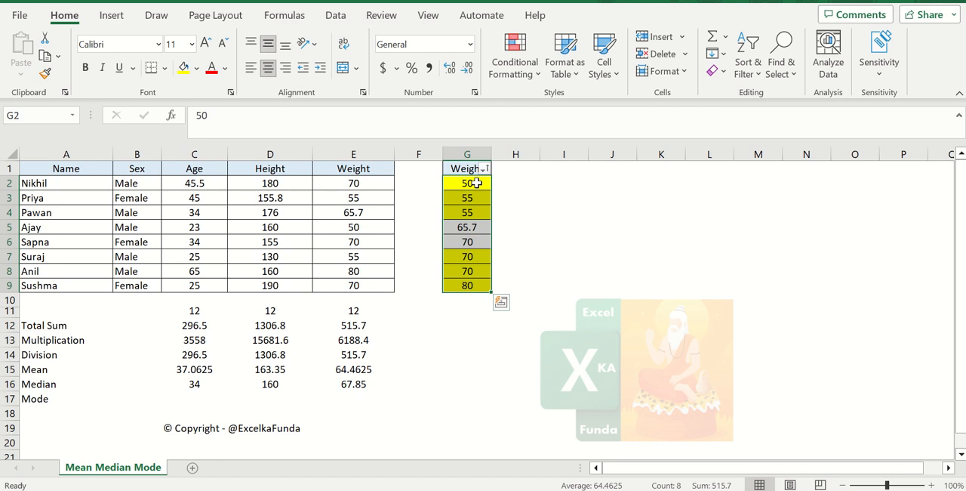
{"action": "key", "text": "Down"}
{"action": "key", "text": "Down"}
{"action": "key", "text": "Down"}
{"action": "key", "text": "Down"}
{"action": "key", "text": "Down"}
{"action": "key", "text": "Down"}
{"action": "key", "text": "Down"}
{"action": "key", "text": "Down"}
{"action": "key", "text": "Down"}
{"action": "key", "text": "Down"}
{"action": "key", "text": "Down"}
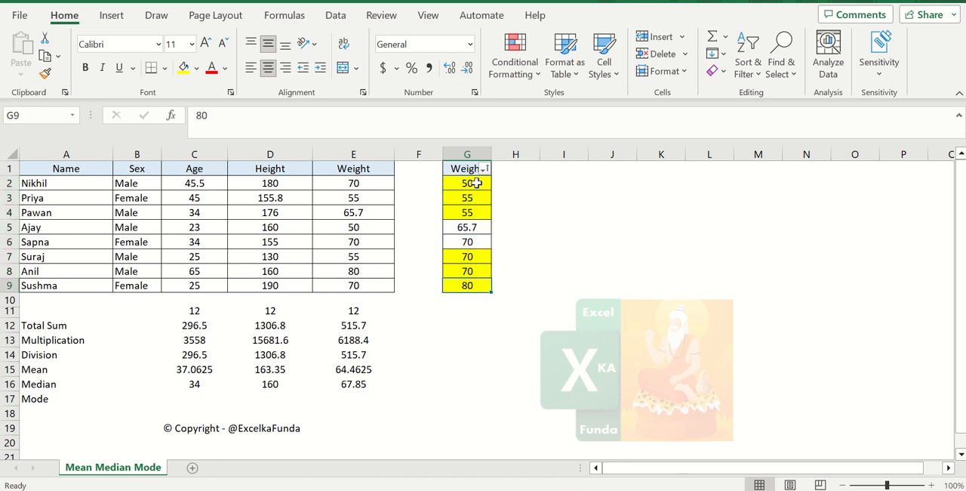
{"action": "key", "text": "Up"}
{"action": "key", "text": "Up"}
{"action": "key", "text": "Up"}
{"action": "key", "text": "Up"}
{"action": "key", "text": "Up"}
{"action": "key", "text": "Up"}
{"action": "key", "text": "ctrl+shift+Up"}
{"action": "key", "text": "Down"}
{"action": "key", "text": "Up"}
{"action": "key", "text": "Down"}
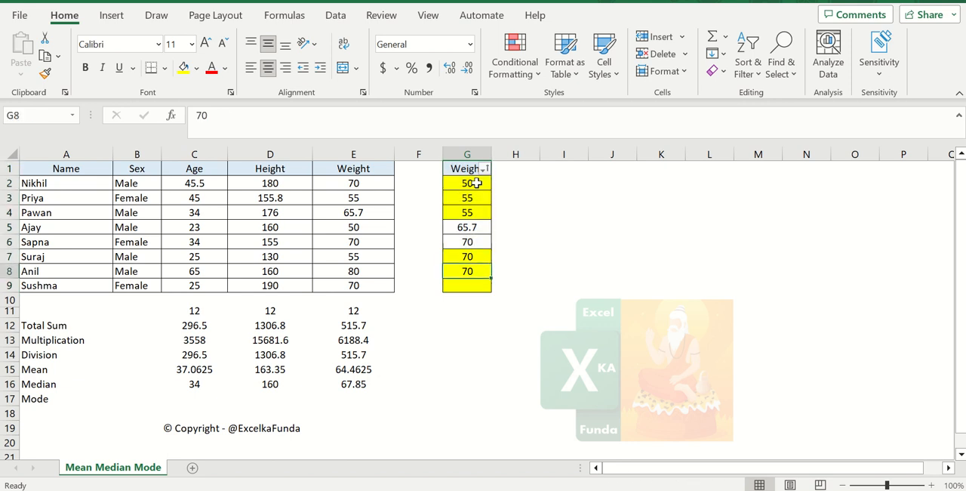
Enter =MEDIAN(G2:G8) in G14 to calculate the median of the seven remaining weights
{"action": "key", "text": "ctrl+Up"}
{"action": "key", "text": "Down"}
{"action": "key", "text": "ctrl+shift+Down"}
{"action": "key", "text": "Down"}
{"action": "key", "text": "Down"}
{"action": "key", "text": "Down"}
{"action": "key", "text": "Down"}
{"action": "key", "text": "Down"}
{"action": "key", "text": "Down"}
{"action": "key", "text": "Down"}
{"action": "key", "text": "Down"}
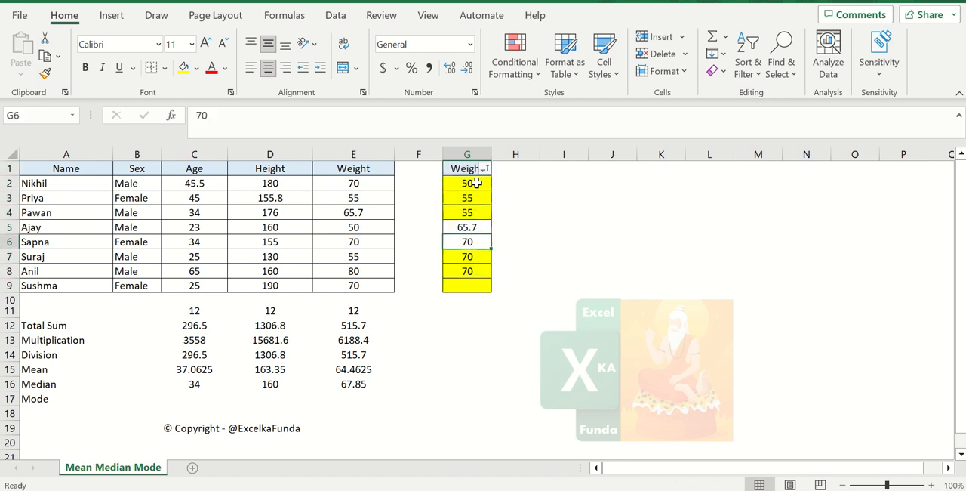
{"action": "key", "text": "Down"}
{"action": "key", "text": "Down"}
{"action": "key", "text": "Down"}
{"action": "key", "text": "Down"}
{"action": "type", "text": "="}
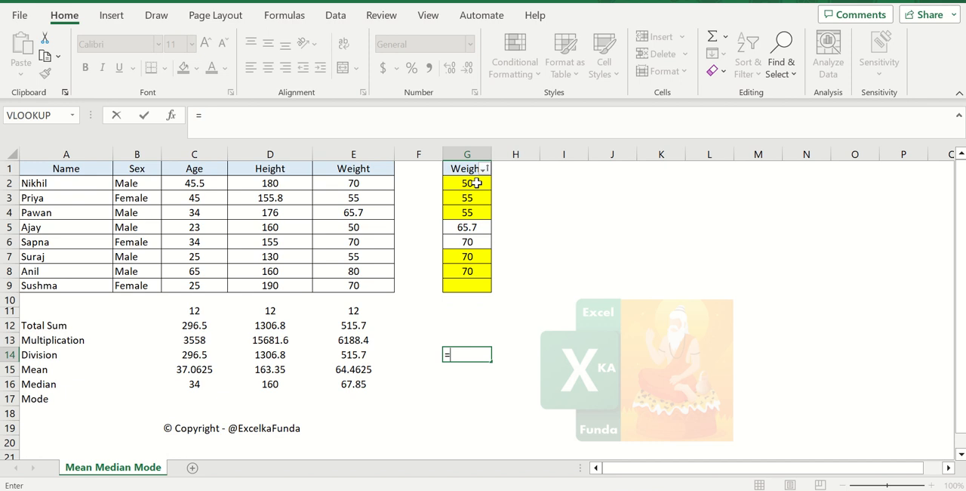
{"action": "type", "text": "median"}
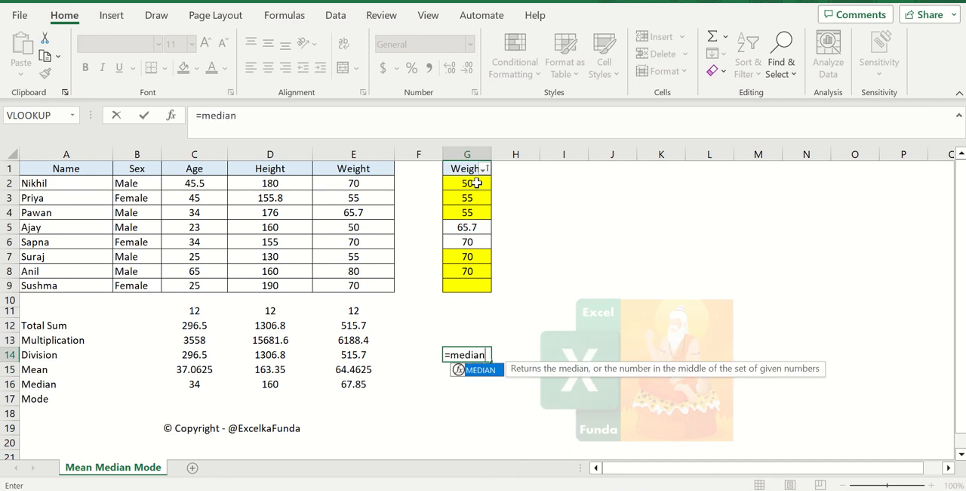
{"action": "type", "text": "("}
{"action": "key", "text": "Up"}
{"action": "key", "text": "Up"}
{"action": "key", "text": "Up"}
{"action": "key", "text": "Up"}
{"action": "key", "text": "Up"}
{"action": "key", "text": "Up"}
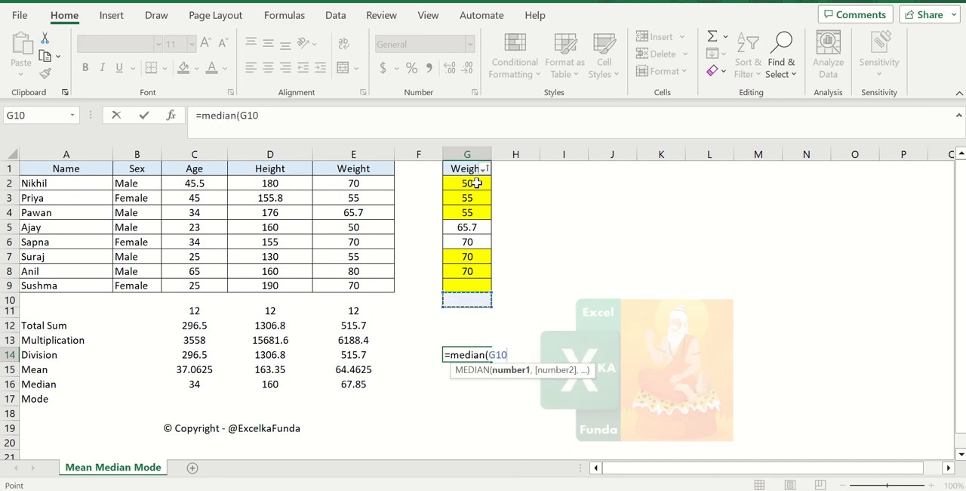
{"action": "key", "text": "shift+Up"}
{"action": "key", "text": "shift+Up"}
{"action": "key", "text": "shift+Up"}
{"action": "key", "text": "shift+Up"}
{"action": "key", "text": "shift+Up"}
{"action": "key", "text": "shift+Up"}
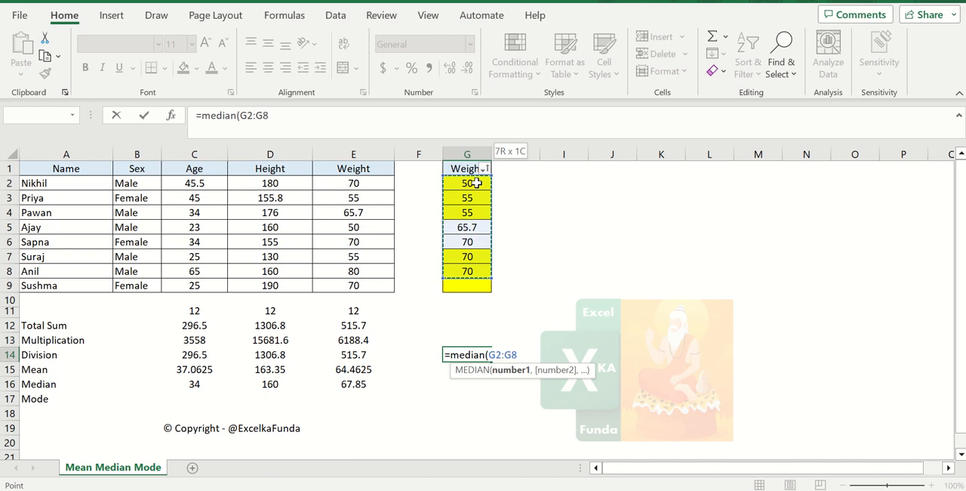
{"action": "key", "text": "ctrl+Return"}
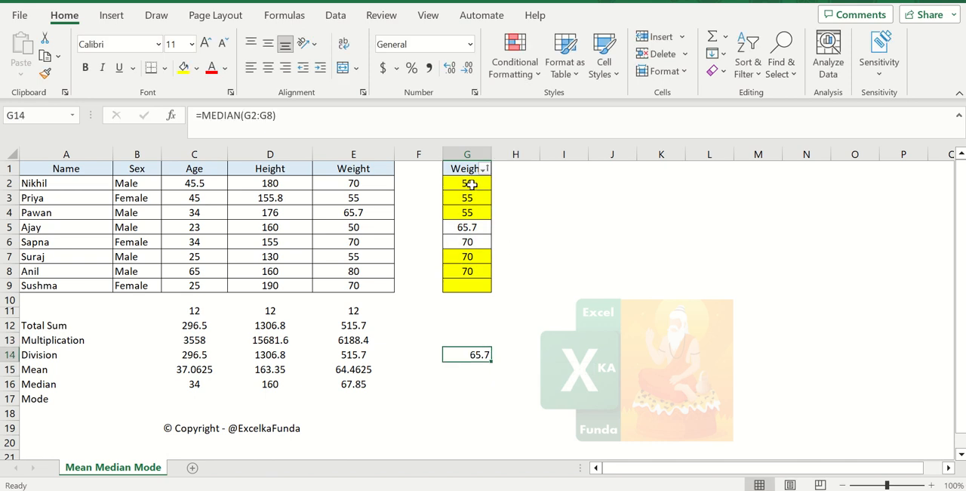
Shade G6:G8 yellow and compare the unshaded middle weight in G5 with the median in G14
{"action": "left_click_drag", "start_coordinate": [471, 184], "coordinate": [476, 213]}
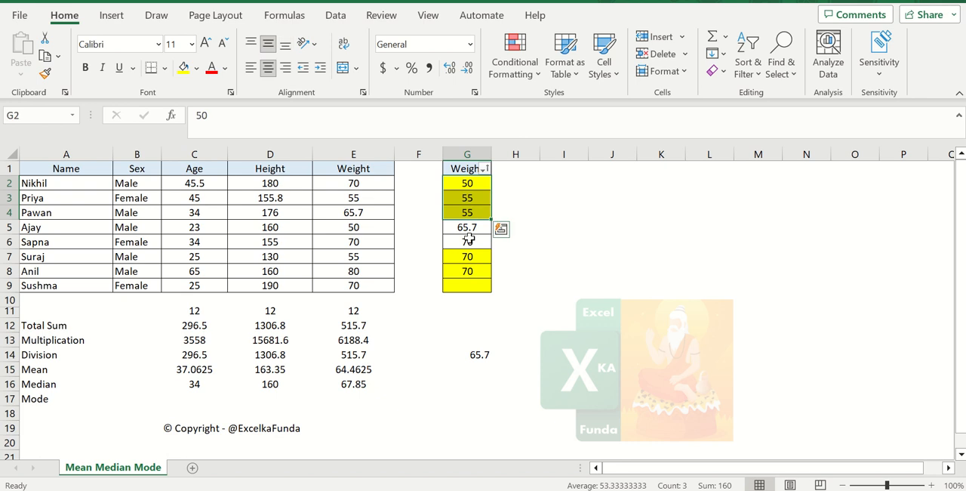
{"action": "left_click_drag", "start_coordinate": [469, 242], "coordinate": [469, 273]}
{"action": "left_click", "coordinate": [187, 69]}
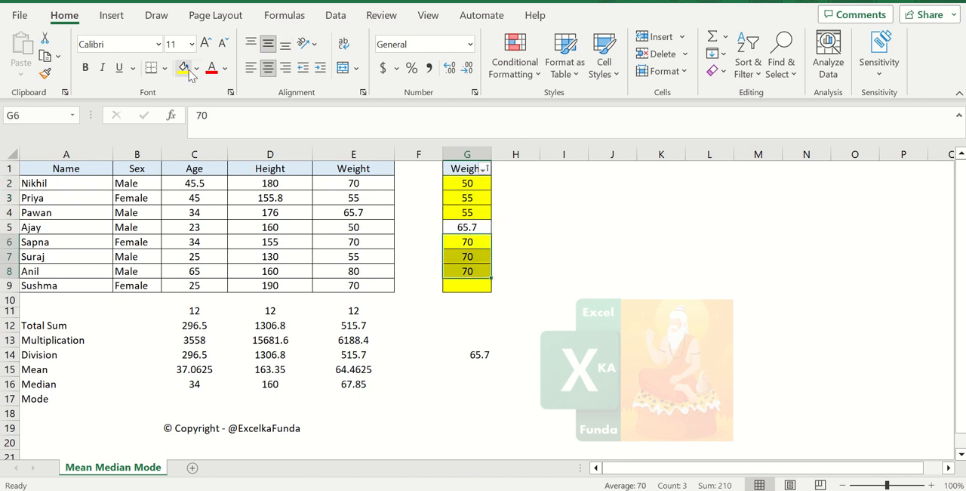
{"action": "left_click", "coordinate": [468, 228]}
{"action": "left_click", "coordinate": [482, 357]}
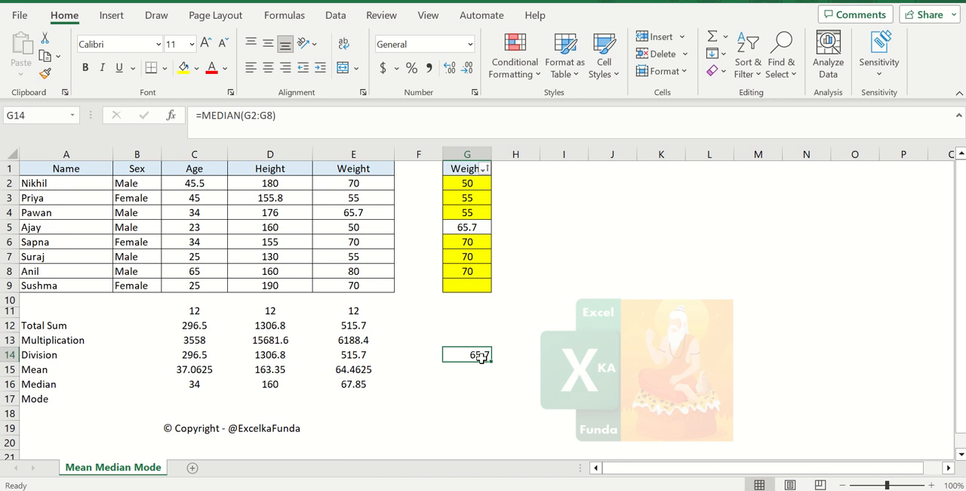
Clear all contents of column G and remove its fill colour
{"action": "left_click", "coordinate": [468, 170]}
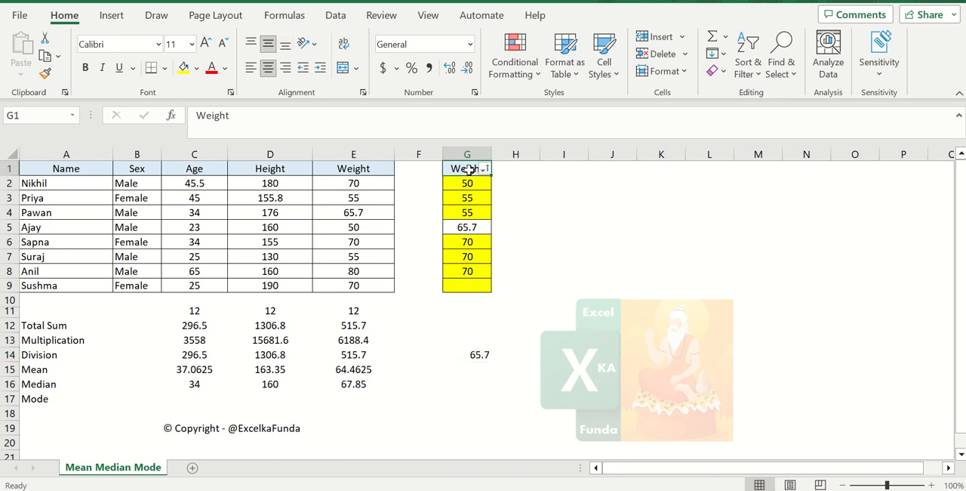
{"action": "left_click", "coordinate": [469, 153]}
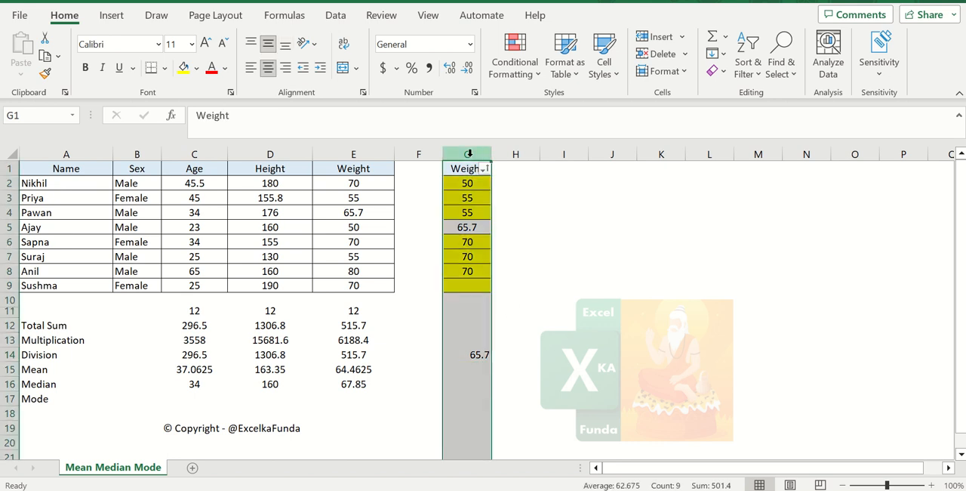
{"action": "key", "text": "Delete"}
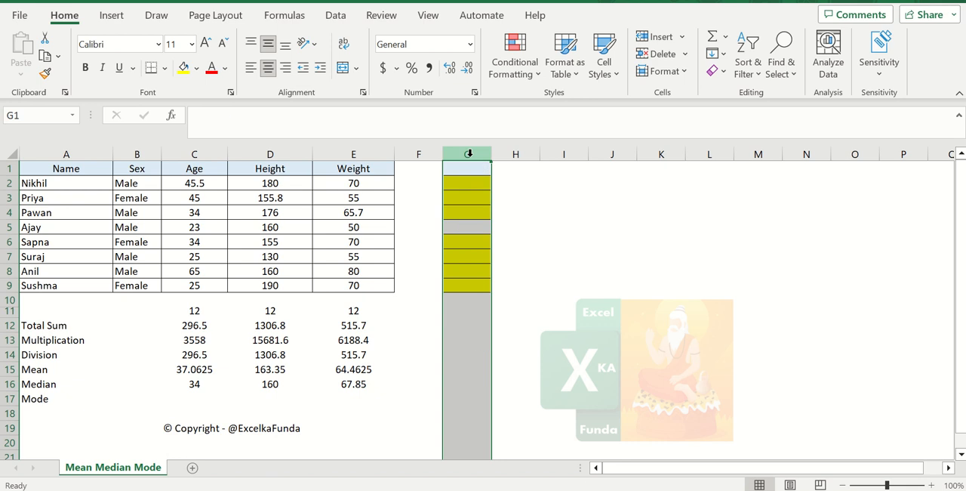
{"action": "left_click", "coordinate": [165, 68]}
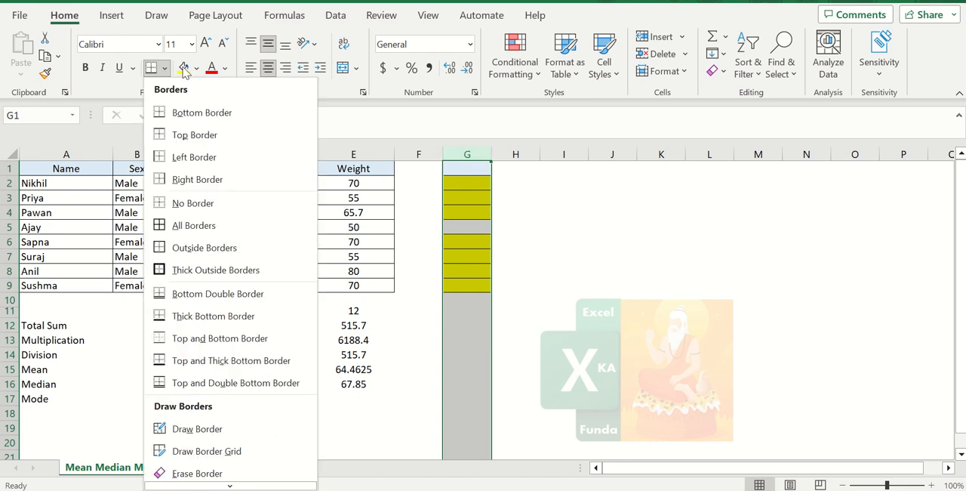
{"action": "left_click", "coordinate": [197, 68]}
{"action": "left_click", "coordinate": [217, 235]}
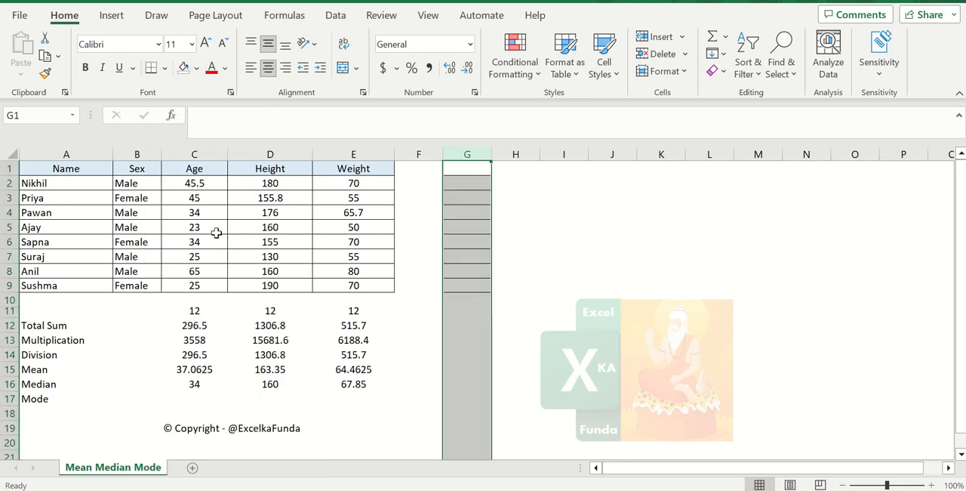
{"action": "left_click", "coordinate": [388, 279]}
Enter =MODE(C2:C9) in C17 to calculate the mode of the Age column
{"action": "left_click", "coordinate": [190, 397]}
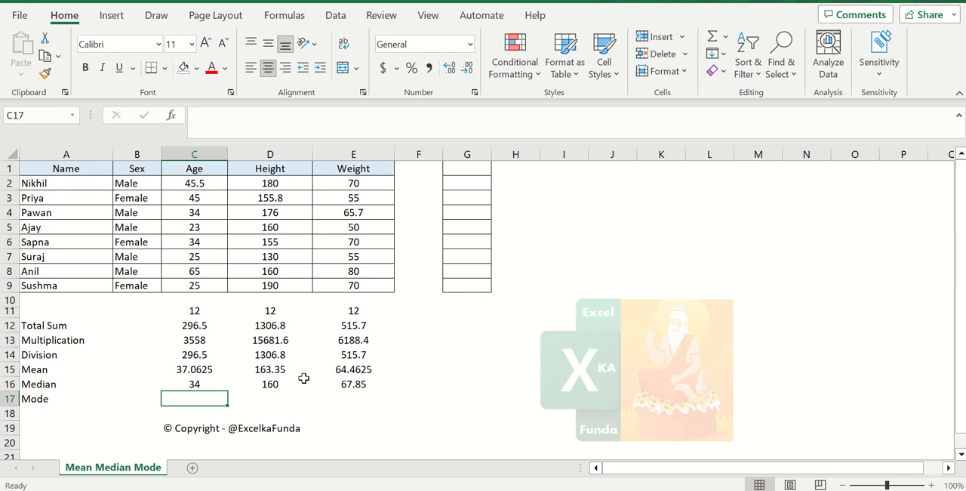
{"action": "type", "text": "="}
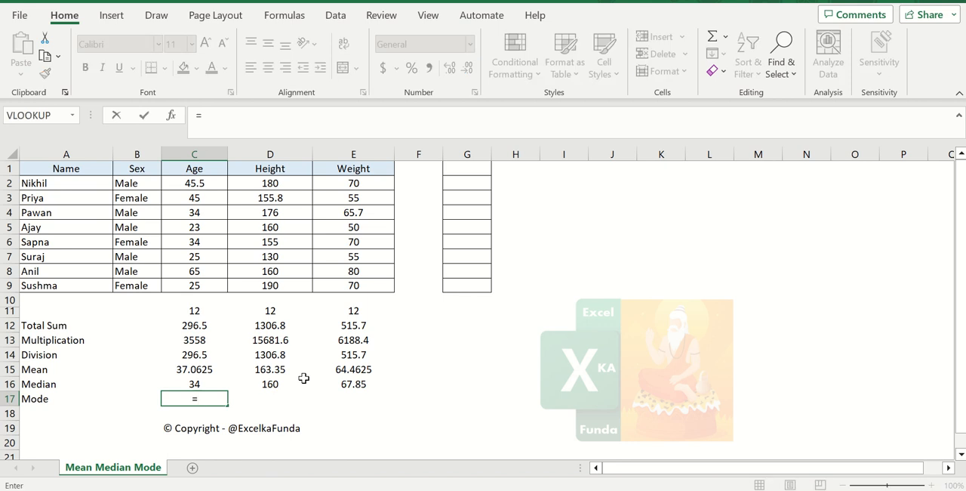
{"action": "type", "text": "mode"}
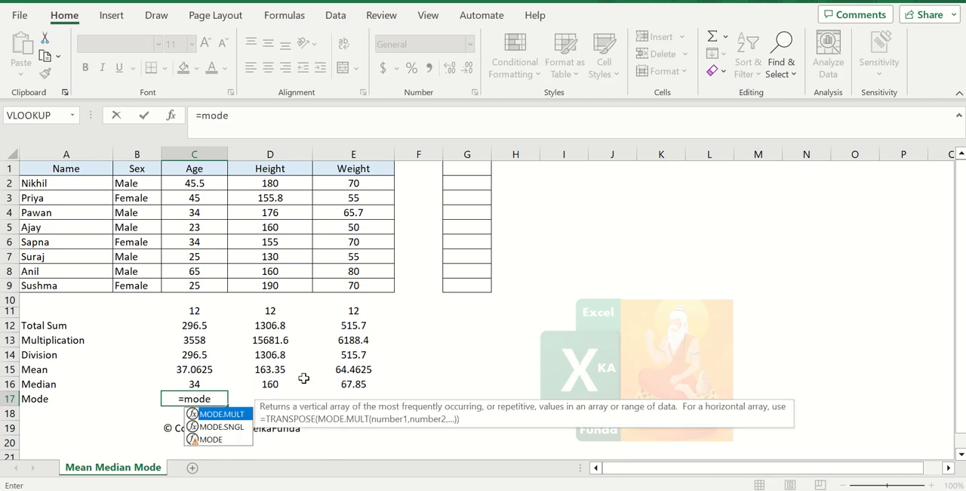
{"action": "type", "text": "("}
{"action": "key", "text": "Up"}
{"action": "key", "text": "Up"}
{"action": "key", "text": "Up"}
{"action": "key", "text": "Up"}
{"action": "key", "text": "Up"}
{"action": "key", "text": "Up"}
{"action": "key", "text": "Up"}
{"action": "key", "text": "Up"}
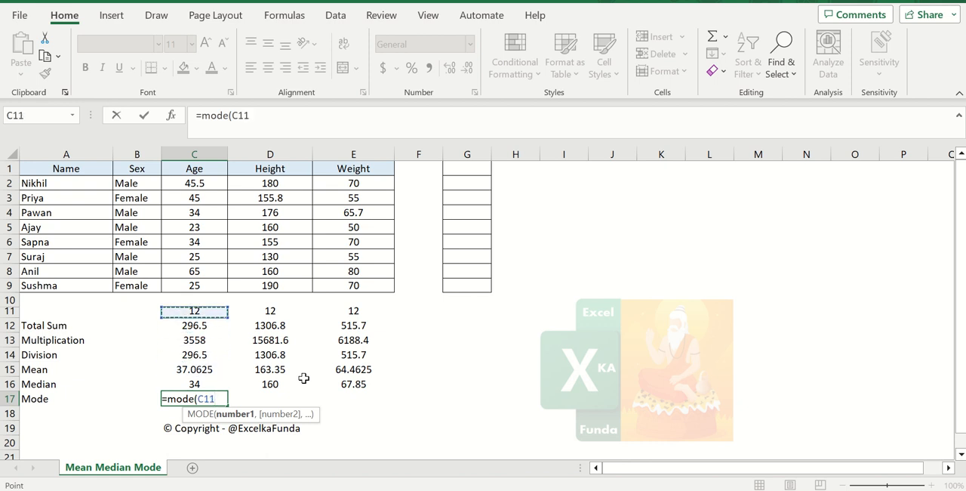
{"action": "key", "text": "shift+Up"}
{"action": "key", "text": "shift+Up"}
{"action": "key", "text": "shift+Up"}
{"action": "key", "text": "shift+Up"}
{"action": "key", "text": "shift+Up"}
{"action": "key", "text": "shift+Up"}
{"action": "key", "text": "shift+Up"}
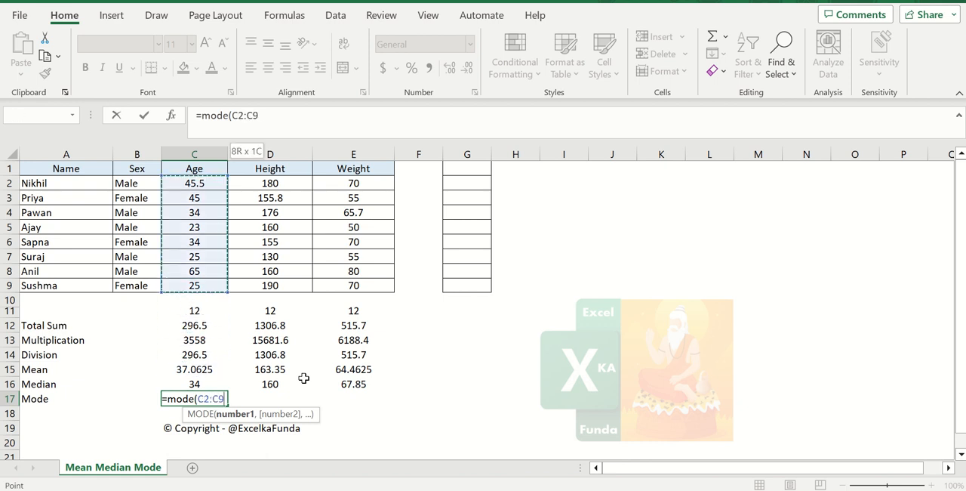
{"action": "key", "text": "Return"}
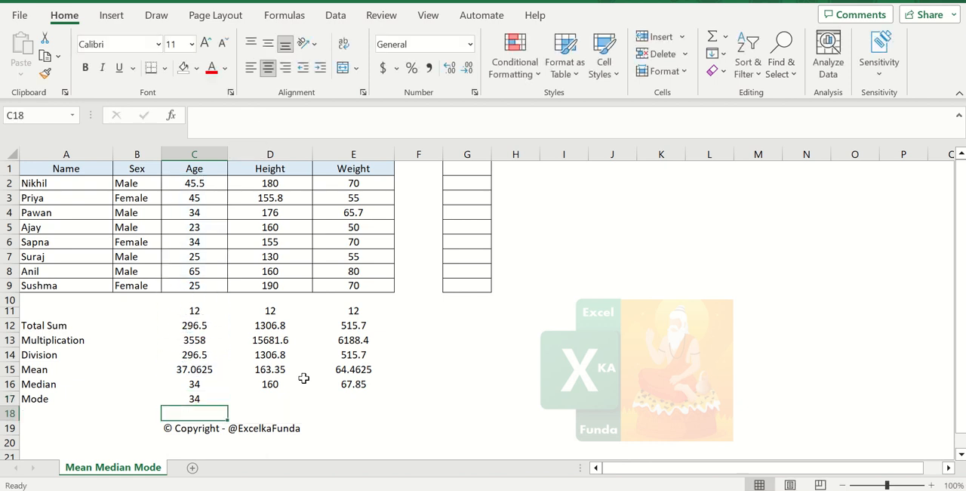
Copy the Age mode formula from C17 to D17 and E17 for Height and Weight
{"action": "key", "text": "Up"}
{"action": "key", "text": "ctrl+c"}
{"action": "key", "text": "Right"}
{"action": "key", "text": "Right"}
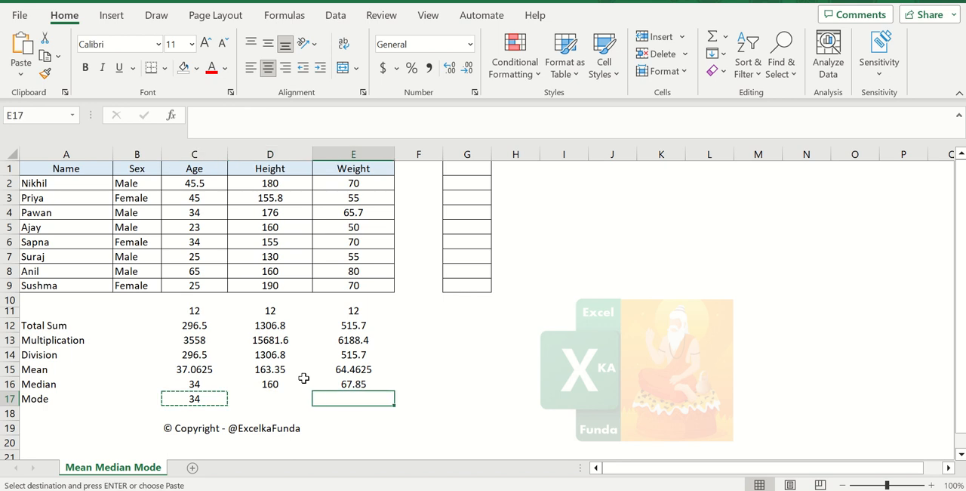
{"action": "key", "text": "Left"}
{"action": "key", "text": "ctrl+v"}
{"action": "key", "text": "Right"}
{"action": "key", "text": "ctrl+v"}
{"action": "key", "text": "Escape"}
{"action": "key", "text": "Left"}
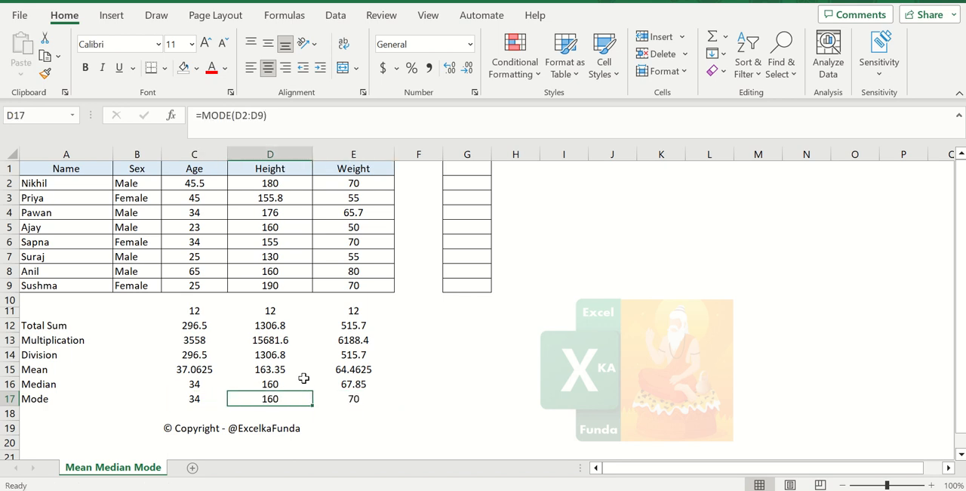
Copy the Age column C1:C9 and paste it into the empty bordered column starting at G1
{"action": "key", "text": "Left"}
{"action": "key", "text": "Left"}
{"action": "key", "text": "Right"}
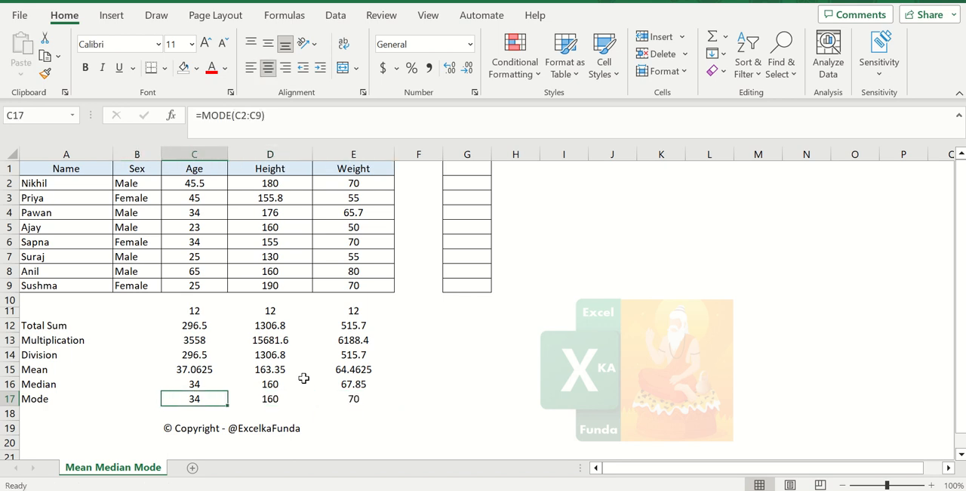
{"action": "key", "text": "Up"}
{"action": "key", "text": "Up"}
{"action": "key", "text": "Up"}
{"action": "key", "text": "Up"}
{"action": "key", "text": "Up"}
{"action": "key", "text": "Up"}
{"action": "key", "text": "Up"}
{"action": "key", "text": "Up"}
{"action": "key", "text": "Up"}
{"action": "key", "text": "Up"}
{"action": "key", "text": "Up"}
{"action": "key", "text": "Up"}
{"action": "key", "text": "Up"}
{"action": "key", "text": "Up"}
{"action": "key", "text": "Up"}
{"action": "key", "text": "Up"}
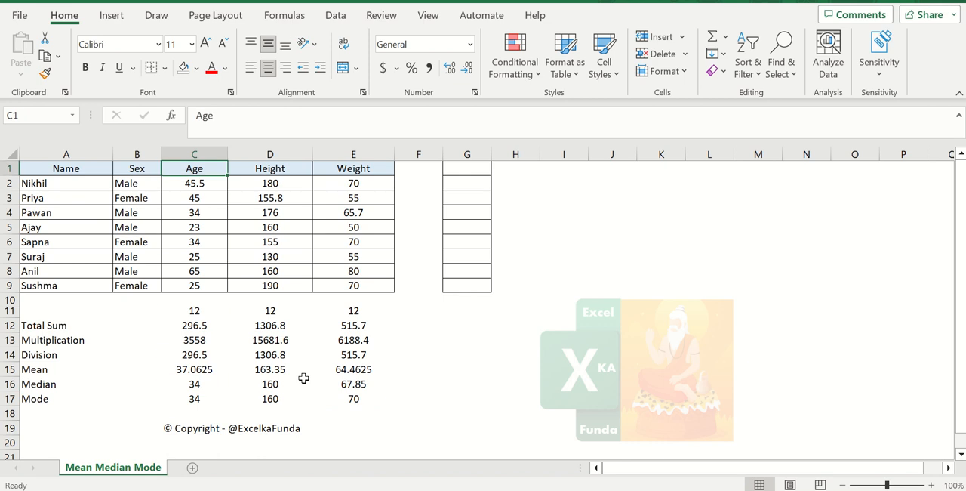
{"action": "key", "text": "ctrl+shift+Down"}
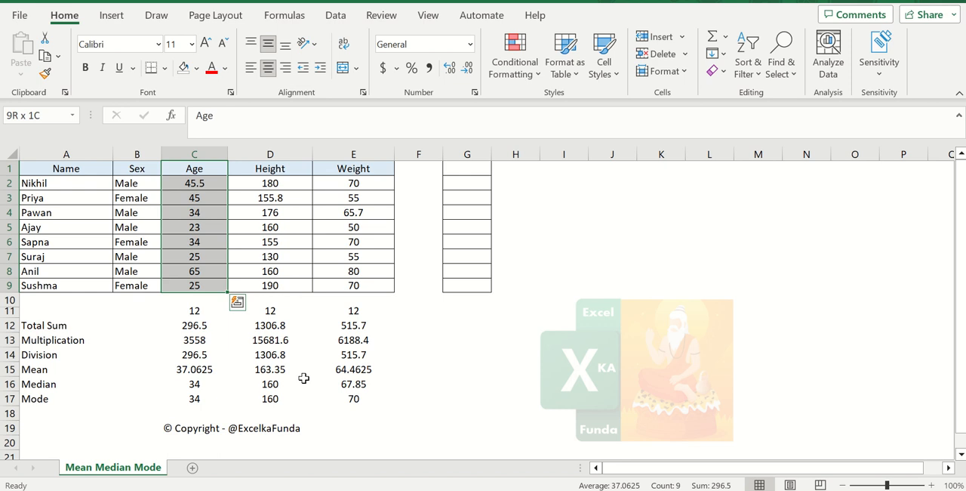
{"action": "key", "text": "ctrl+c"}
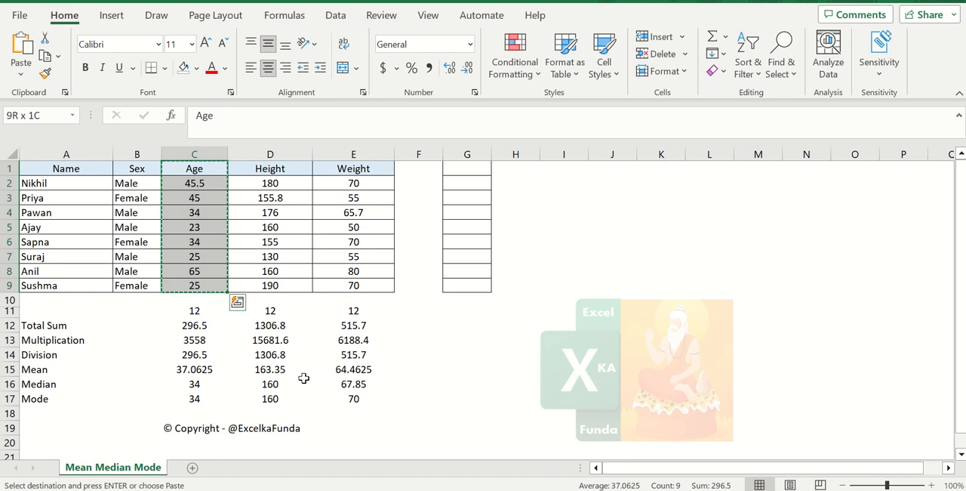
{"action": "key", "text": "Right"}
{"action": "key", "text": "Right"}
{"action": "key", "text": "Right"}
{"action": "key", "text": "Right"}
{"action": "key", "text": "ctrl+v"}
{"action": "key", "text": "Down"}
{"action": "key", "text": "Down"}
{"action": "key", "text": "Down"}
{"action": "key", "text": "Down"}
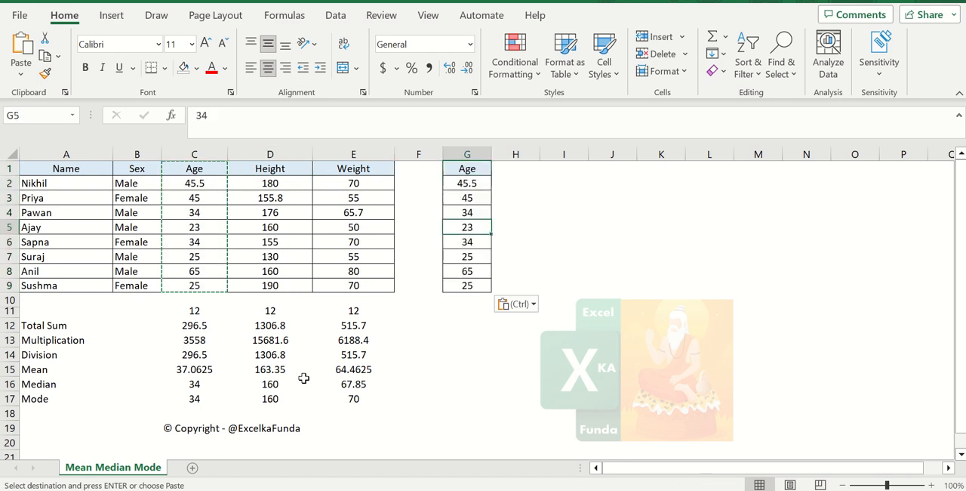
Calculate the mode of the copied Age column with =MODE(G2:G9) in G17 and centre the result
{"action": "key", "text": "Down"}
{"action": "key", "text": "Down"}
{"action": "key", "text": "Down"}
{"action": "key", "text": "Down"}
{"action": "key", "text": "Down"}
{"action": "key", "text": "Down"}
{"action": "key", "text": "Down"}
{"action": "key", "text": "Down"}
{"action": "key", "text": "Down"}
{"action": "key", "text": "Down"}
{"action": "key", "text": "Down"}
{"action": "key", "text": "Down"}
{"action": "type", "text": "=mode("}
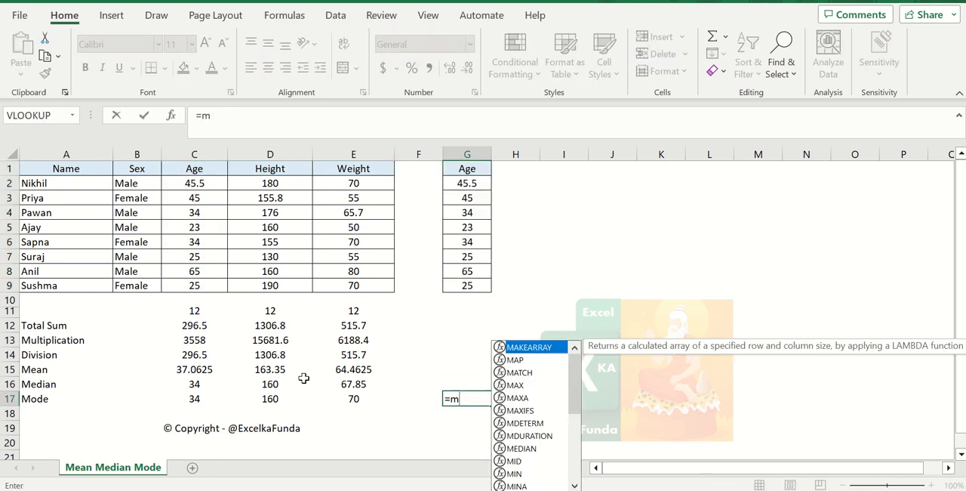
{"action": "key", "text": "Up"}
{"action": "key", "text": "Up"}
{"action": "key", "text": "Up"}
{"action": "key", "text": "Up"}
{"action": "key", "text": "Up"}
{"action": "key", "text": "Up"}
{"action": "key", "text": "Up"}
{"action": "key", "text": "Up"}
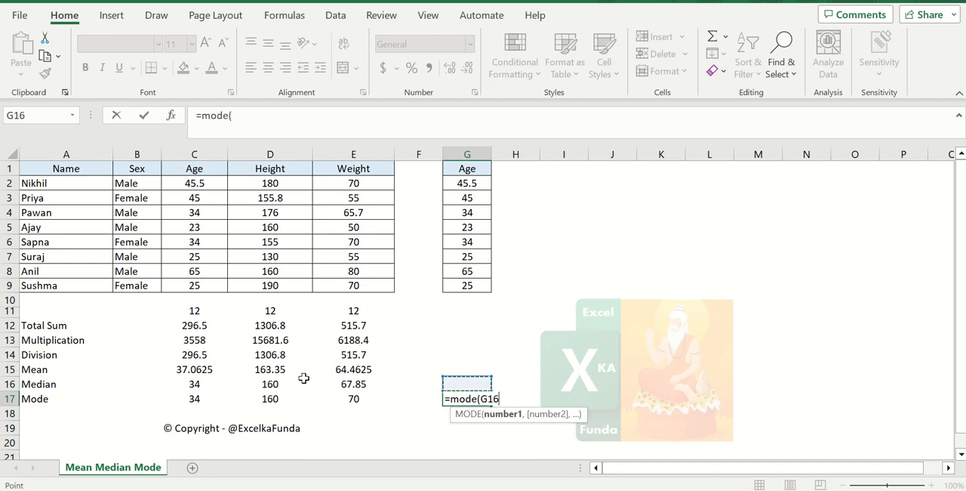
{"action": "key", "text": "shift+Up"}
{"action": "key", "text": "shift+Up"}
{"action": "key", "text": "shift+Up"}
{"action": "key", "text": "shift+Up"}
{"action": "key", "text": "shift+Up"}
{"action": "key", "text": "shift+Up"}
{"action": "key", "text": "shift+Up"}
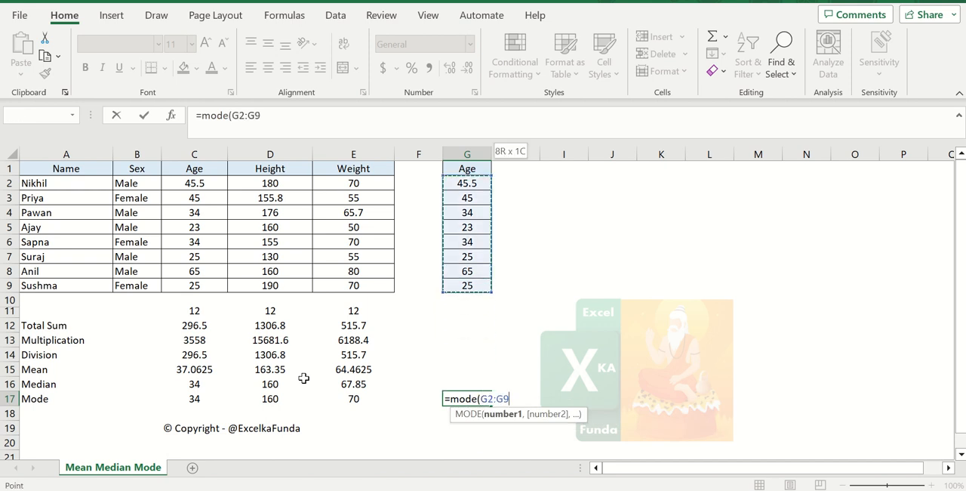
{"action": "key", "text": "Return"}
{"action": "key", "text": "Up"}
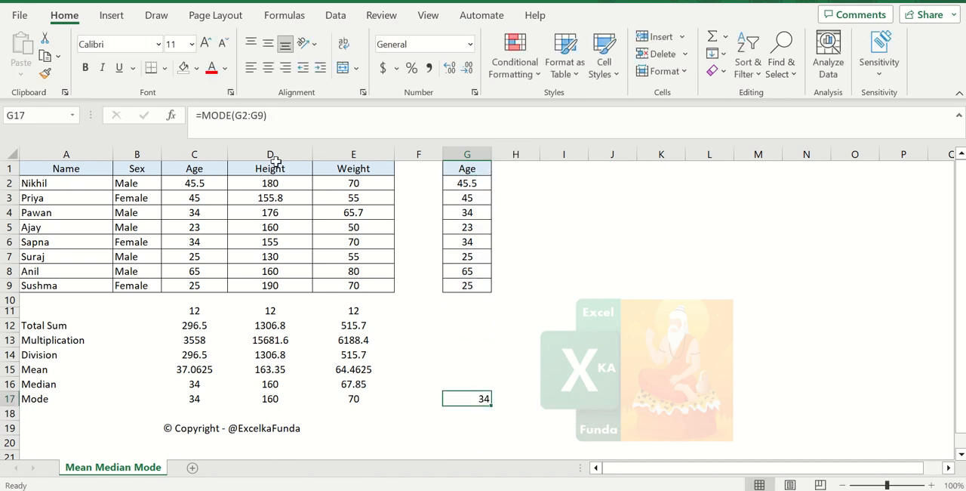
{"action": "left_click", "coordinate": [267, 68]}
Number the occurrences of 34 in the copied Age column by entering 1 in H4 and 2 in H6
{"action": "key", "text": "Up"}
{"action": "key", "text": "Up"}
{"action": "key", "text": "Up"}
{"action": "key", "text": "Up"}
{"action": "key", "text": "Up"}
{"action": "key", "text": "Up"}
{"action": "key", "text": "Up"}
{"action": "key", "text": "Up"}
{"action": "key", "text": "Up"}
{"action": "key", "text": "Up"}
{"action": "key", "text": "Up"}
{"action": "key", "text": "Up"}
{"action": "key", "text": "Up"}
{"action": "key", "text": "Up"}
{"action": "key", "text": "Up"}
{"action": "key", "text": "Up"}
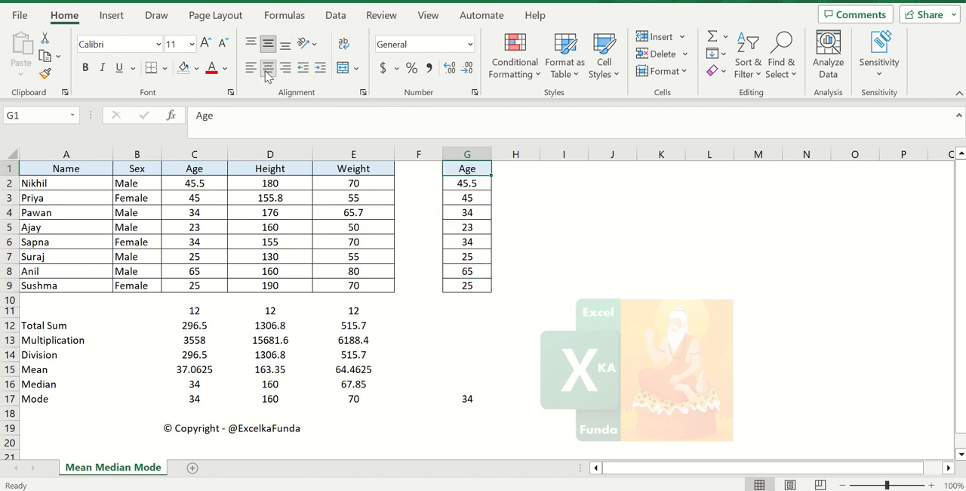
{"action": "key", "text": "Down"}
{"action": "key", "text": "Down"}
{"action": "key", "text": "Up"}
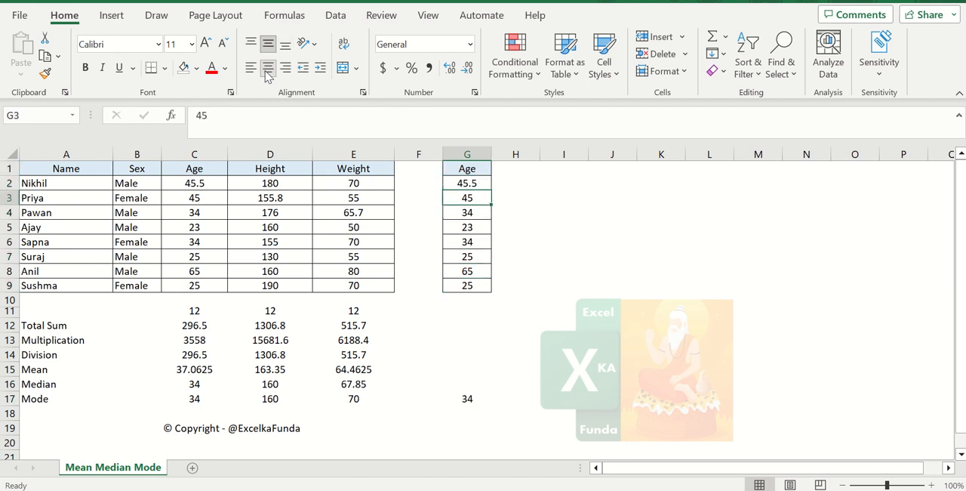
{"action": "key", "text": "Up"}
{"action": "key", "text": "Right"}
{"action": "key", "text": "Down"}
{"action": "key", "text": "Down"}
{"action": "key", "text": "Left"}
{"action": "key", "text": "Down"}
{"action": "key", "text": "Up"}
{"action": "key", "text": "Right"}
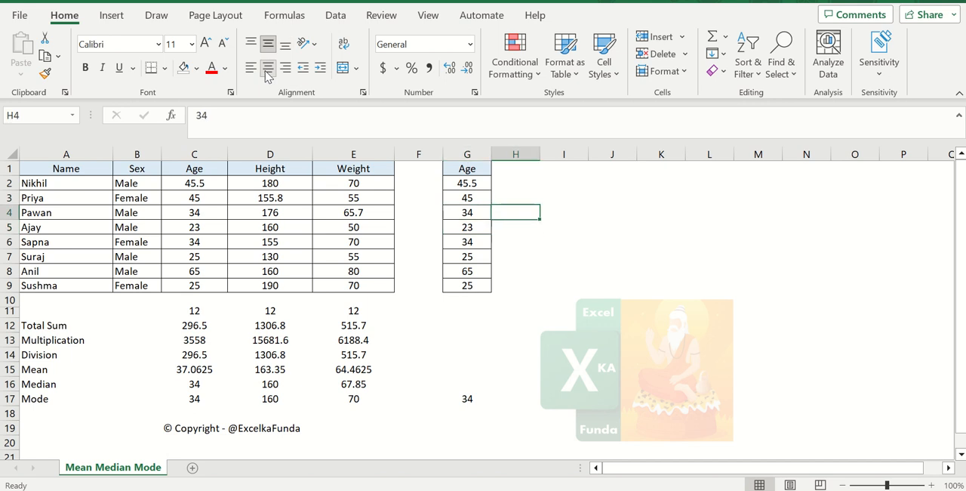
{"action": "type", "text": "1"}
{"action": "key", "text": "Return"}
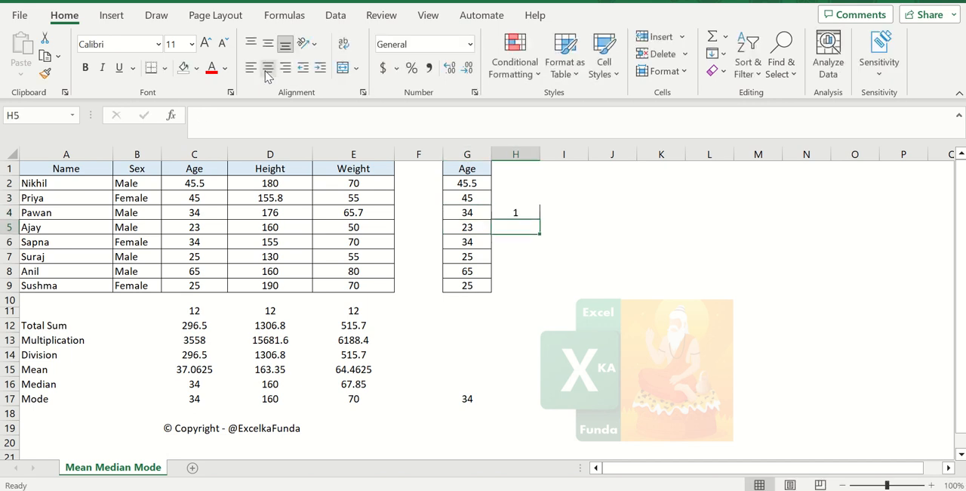
{"action": "key", "text": "Down"}
{"action": "type", "text": "2"}
{"action": "key", "text": "Return"}
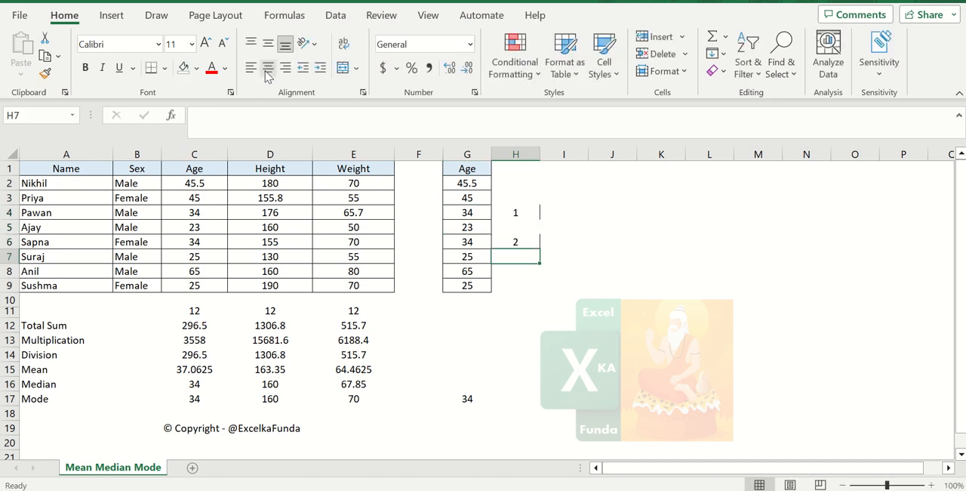
Compare the numbered occurrences and the copied Age values with the mode in G17
{"action": "key", "text": "Up"}
{"action": "key", "text": "Up"}
{"action": "key", "text": "Up"}
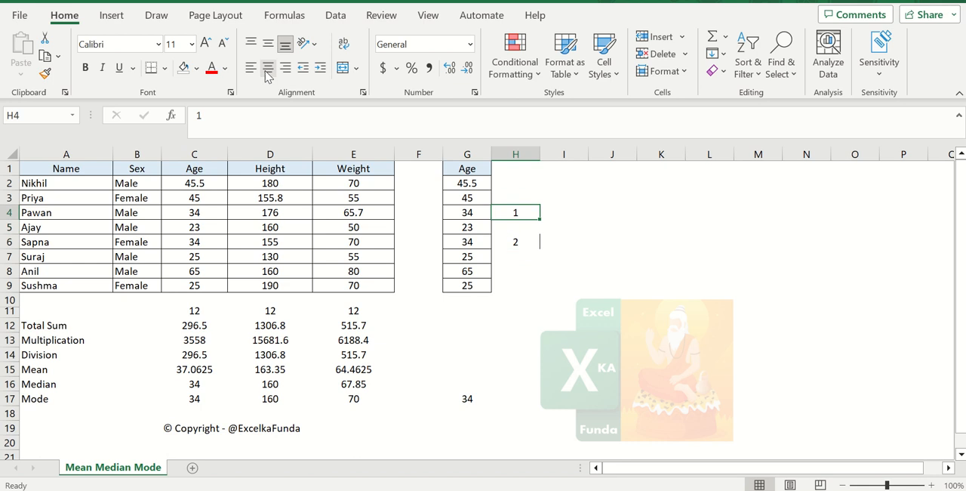
{"action": "key", "text": "Down"}
{"action": "key", "text": "Down"}
{"action": "key", "text": "Down"}
{"action": "key", "text": "Down"}
{"action": "key", "text": "Down"}
{"action": "key", "text": "Down"}
{"action": "key", "text": "Down"}
{"action": "key", "text": "Down"}
{"action": "key", "text": "Down"}
{"action": "key", "text": "Down"}
{"action": "key", "text": "Down"}
{"action": "key", "text": "Down"}
{"action": "key", "text": "Down"}
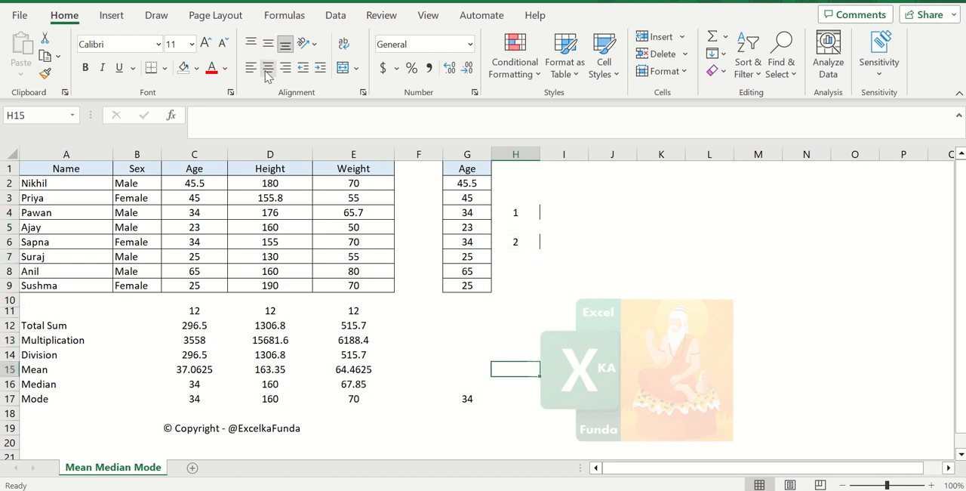
{"action": "key", "text": "Left"}
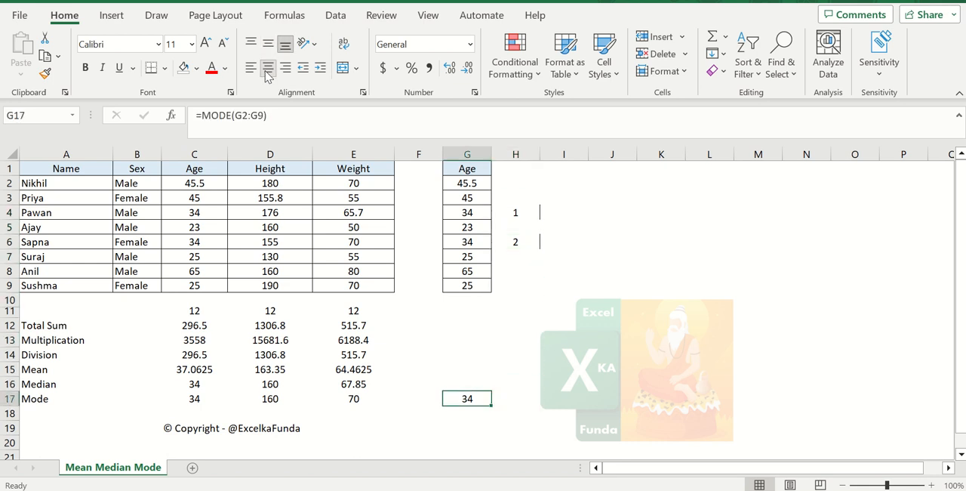
{"action": "key", "text": "Up"}
{"action": "key", "text": "Up"}
{"action": "key", "text": "Up"}
{"action": "key", "text": "Up"}
{"action": "key", "text": "Up"}
{"action": "key", "text": "Up"}
{"action": "key", "text": "Up"}
{"action": "key", "text": "Up"}
{"action": "key", "text": "Up"}
{"action": "key", "text": "Up"}
{"action": "key", "text": "Up"}
{"action": "key", "text": "Up"}
{"action": "key", "text": "Up"}
{"action": "key", "text": "Up"}
{"action": "key", "text": "Up"}
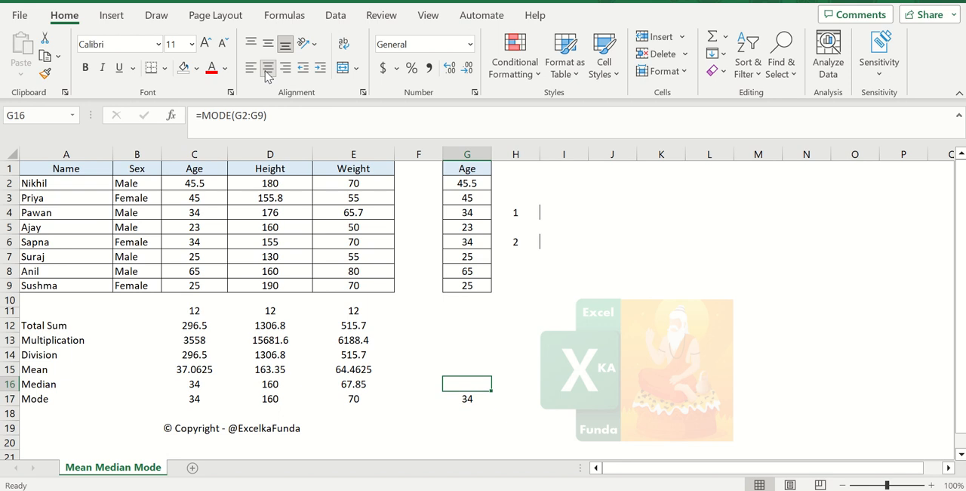
{"action": "key", "text": "Up"}
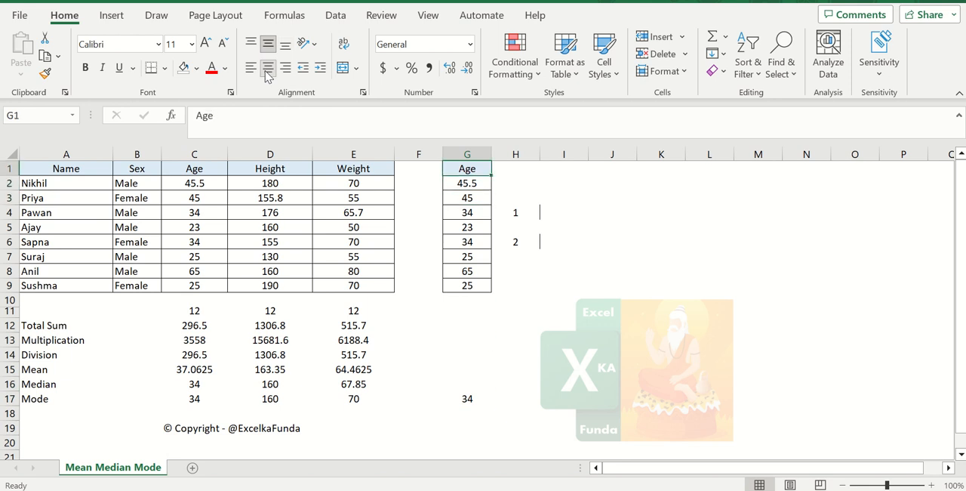
{"action": "key", "text": "Down"}
{"action": "key", "text": "Down"}
{"action": "key", "text": "Down"}
{"action": "key", "text": "Down"}
{"action": "key", "text": "Down"}
{"action": "key", "text": "Down"}
{"action": "key", "text": "Down"}
{"action": "key", "text": "Down"}
{"action": "key", "text": "Down"}
{"action": "key", "text": "Down"}
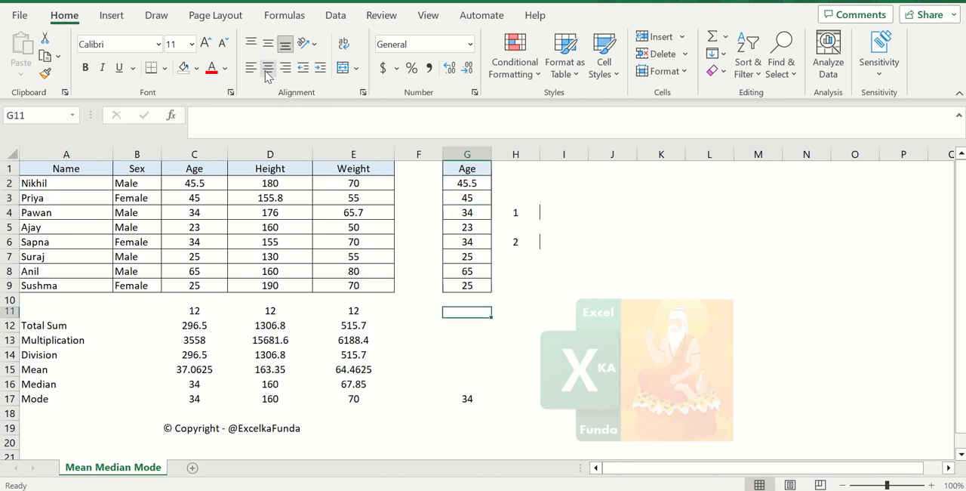
Extend the range of the mode formula in G17 to G2:G16
{"action": "key", "text": "Down"}
{"action": "key", "text": "Down"}
{"action": "key", "text": "Down"}
{"action": "key", "text": "Down"}
{"action": "key", "text": "Down"}
{"action": "key", "text": "Down"}
{"action": "key", "text": "F2"}
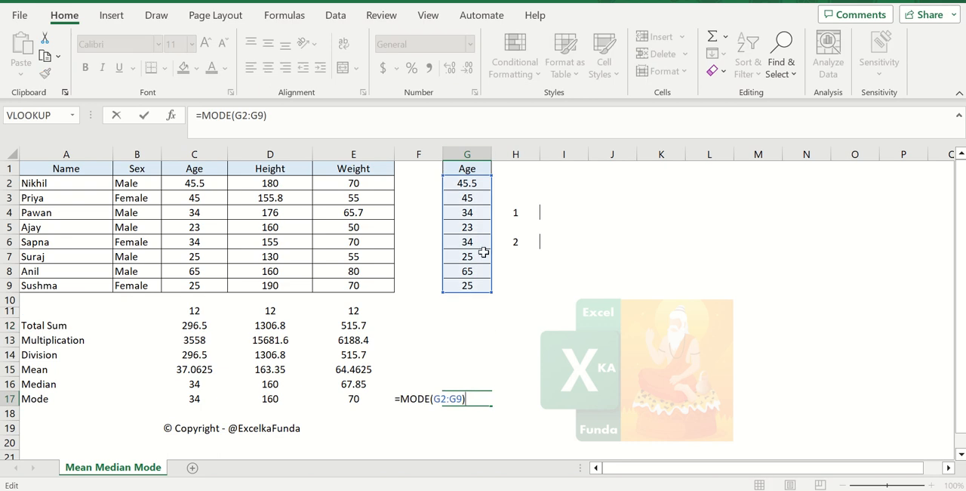
{"action": "left_click_drag", "start_coordinate": [489, 291], "coordinate": [483, 387]}
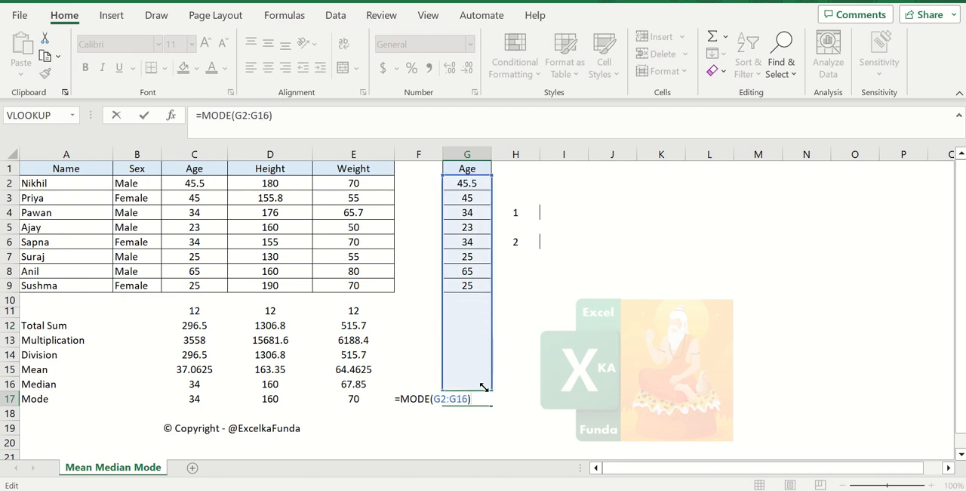
{"action": "key", "text": "Return"}
Add the ages 18, 22, 18, 16 and 18 below the copied Age column in G10:G14
{"action": "left_click", "coordinate": [483, 387]}
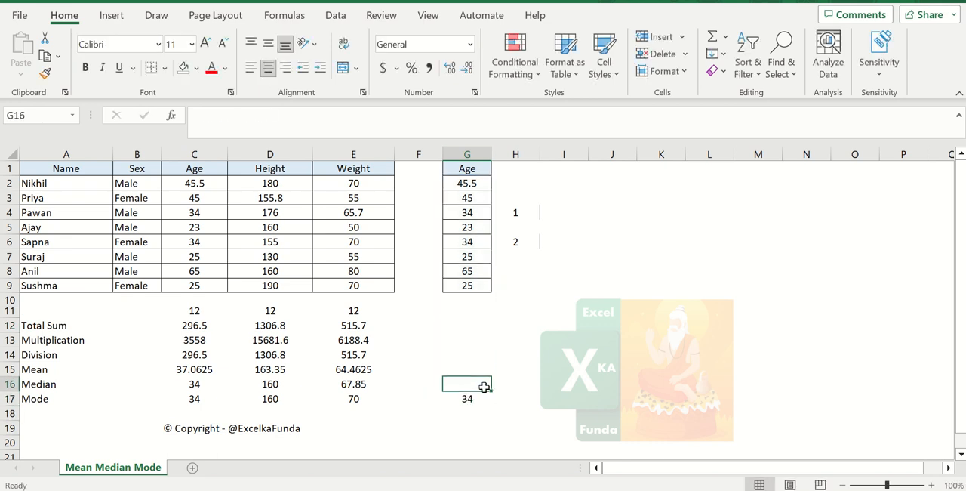
{"action": "key", "text": "Up"}
{"action": "key", "text": "Up"}
{"action": "key", "text": "Up"}
{"action": "key", "text": "Up"}
{"action": "key", "text": "Up"}
{"action": "key", "text": "Up"}
{"action": "type", "text": "18"}
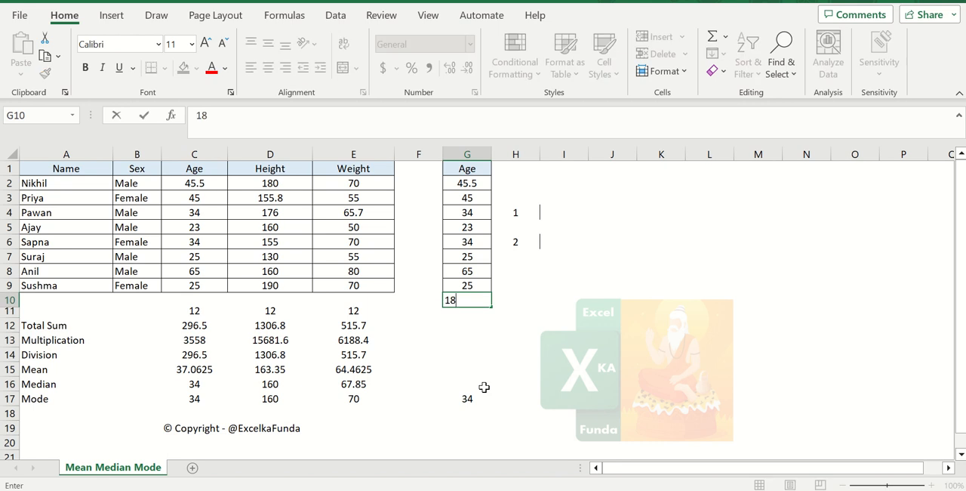
{"action": "key", "text": "Return"}
{"action": "type", "text": "22"}
{"action": "key", "text": "Return"}
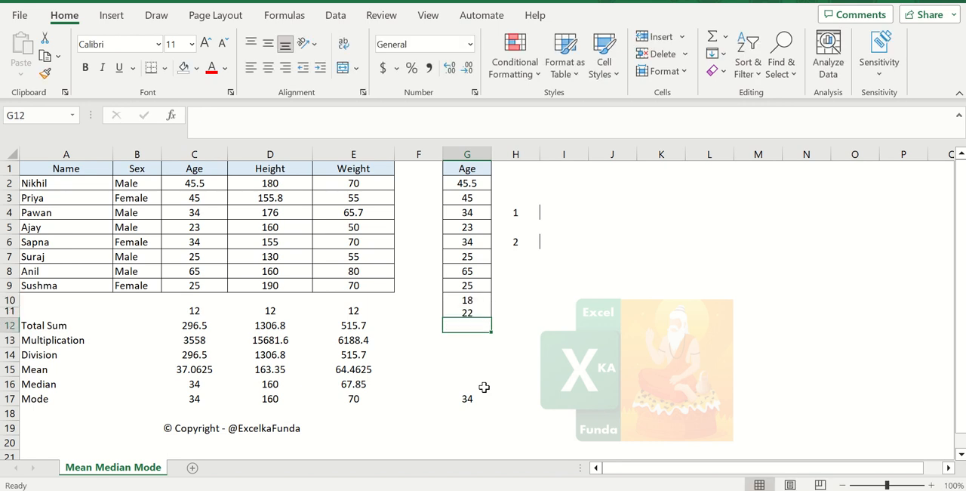
{"action": "type", "text": "18"}
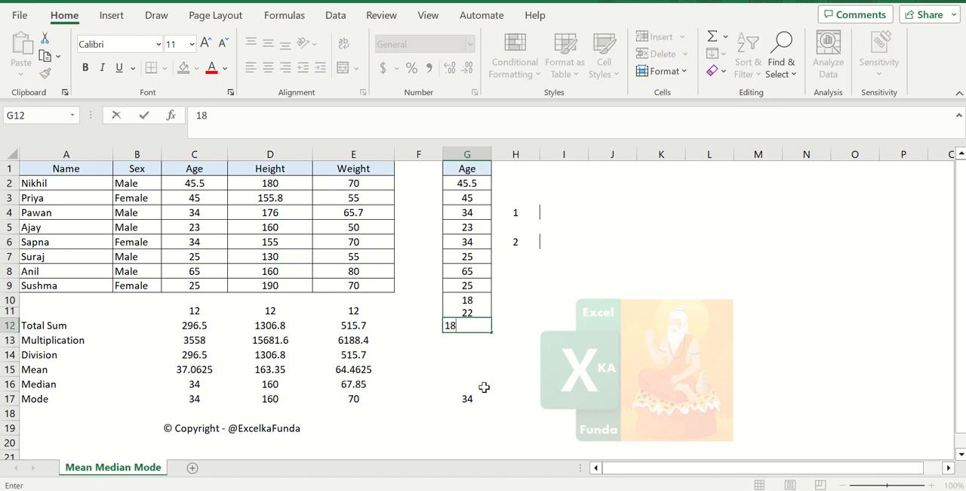
{"action": "key", "text": "Return"}
{"action": "type", "text": "16"}
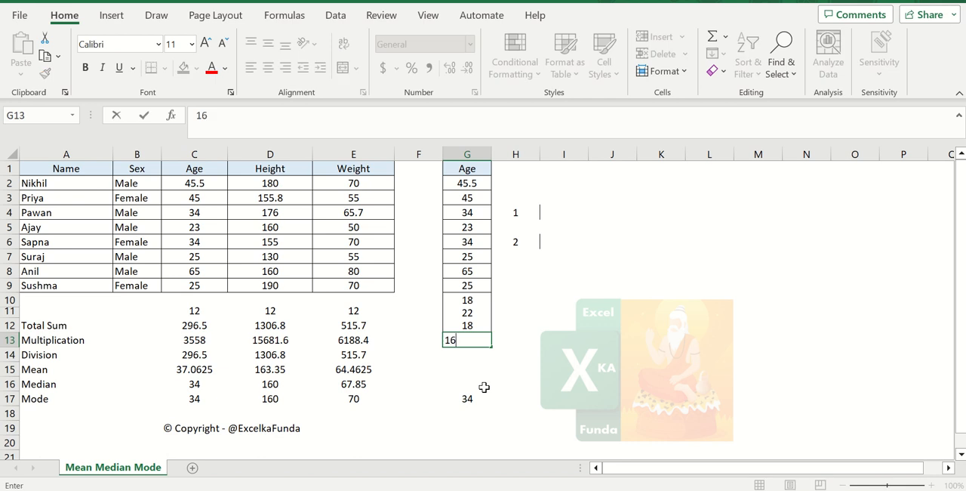
{"action": "key", "text": "Return"}
{"action": "type", "text": "18"}
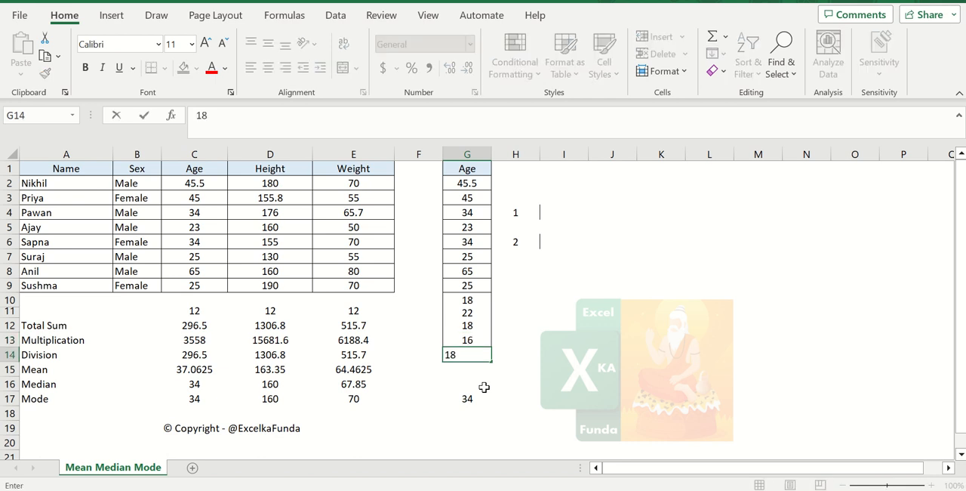
{"action": "key", "text": "Return"}
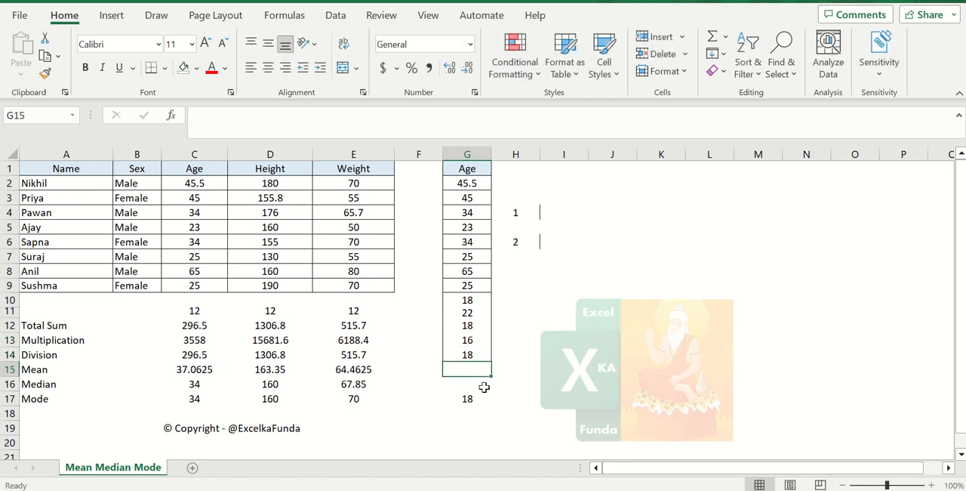
Number the occurrences of 18 by entering 1 in H10, 2 in H12 and 3 in H14
{"action": "key", "text": "Up"}
{"action": "key", "text": "Up"}
{"action": "key", "text": "Up"}
{"action": "key", "text": "Up"}
{"action": "key", "text": "Up"}
{"action": "key", "text": "Right"}
{"action": "type", "text": "1"}
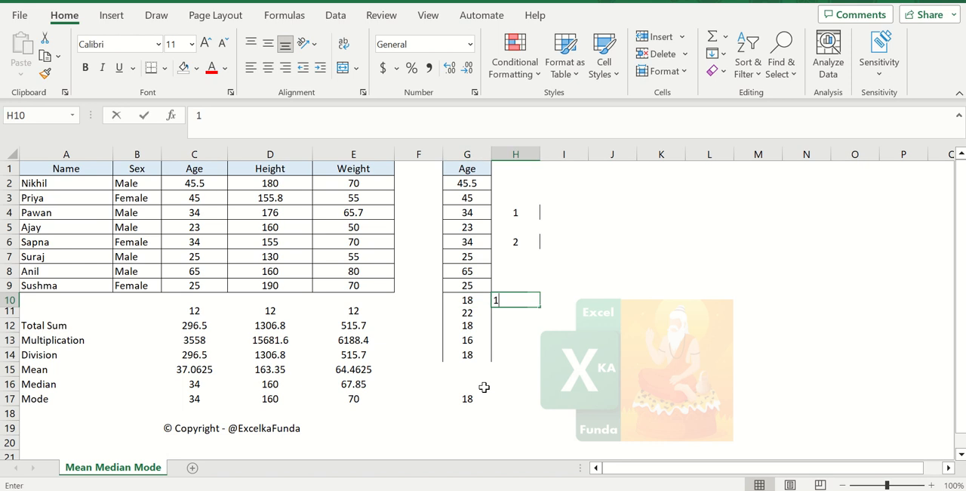
{"action": "key", "text": "Return"}
{"action": "key", "text": "Down"}
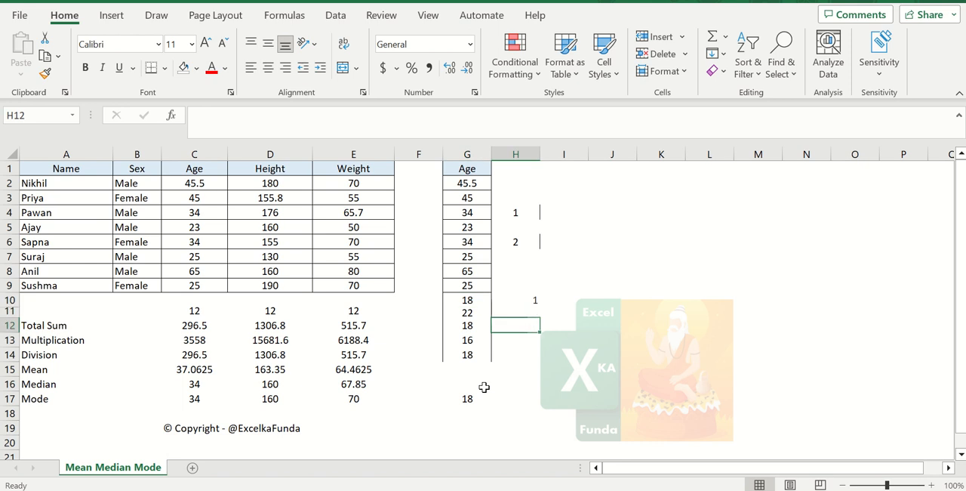
{"action": "type", "text": "2"}
{"action": "key", "text": "Return"}
{"action": "key", "text": "Down"}
{"action": "type", "text": "3"}
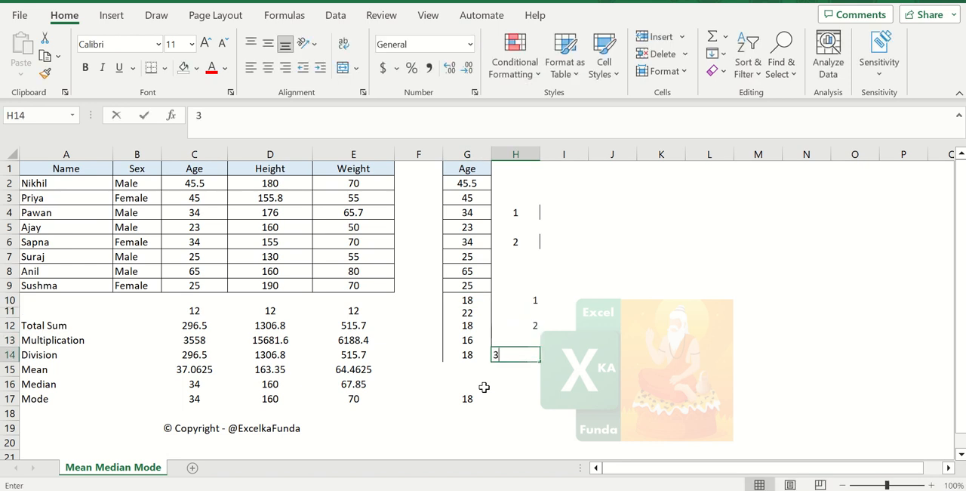
{"action": "key", "text": "Return"}
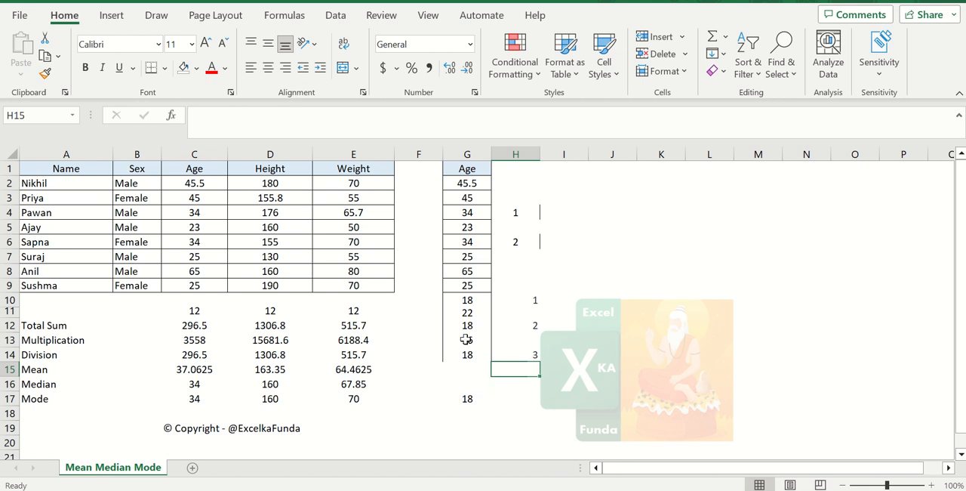
Change the copied ages in G2, G5 and G8 to 53 and check the repeated entries
{"action": "left_click", "coordinate": [480, 300]}
{"action": "left_click", "coordinate": [482, 185]}
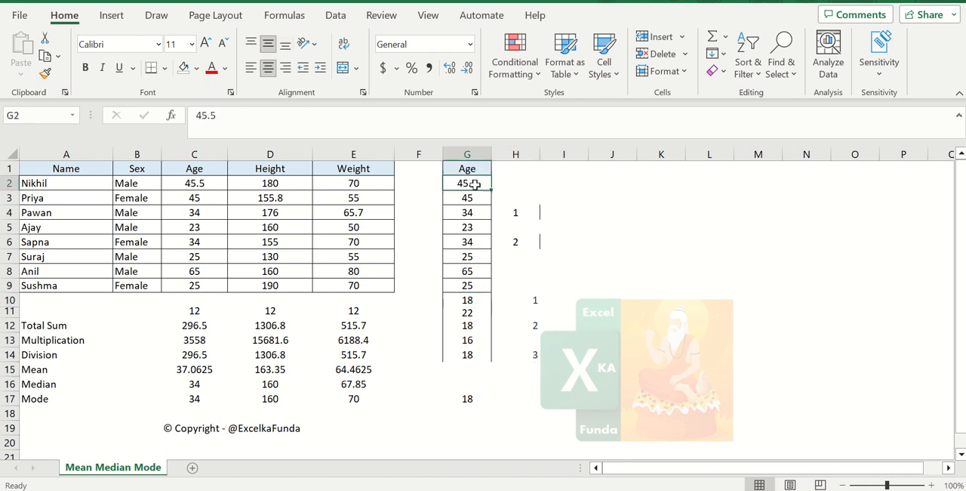
{"action": "type", "text": "53"}
{"action": "key", "text": "Return"}
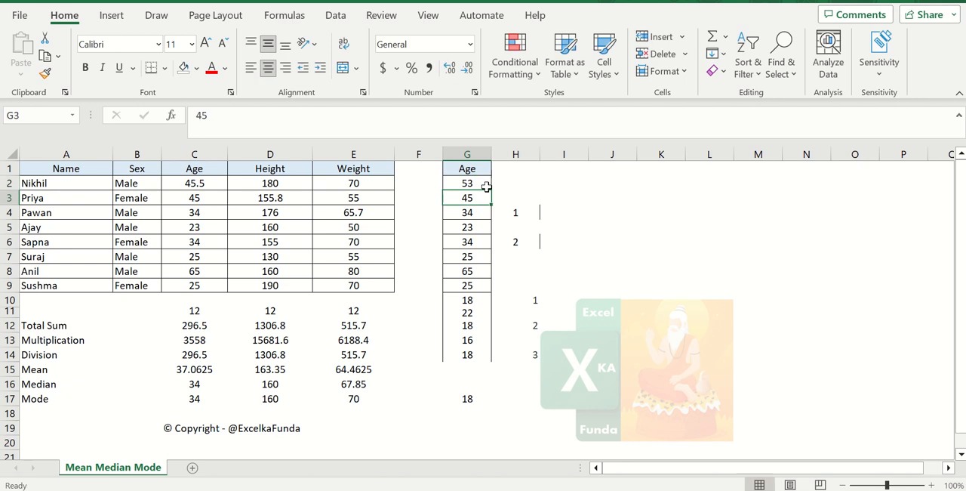
{"action": "key", "text": "Return"}
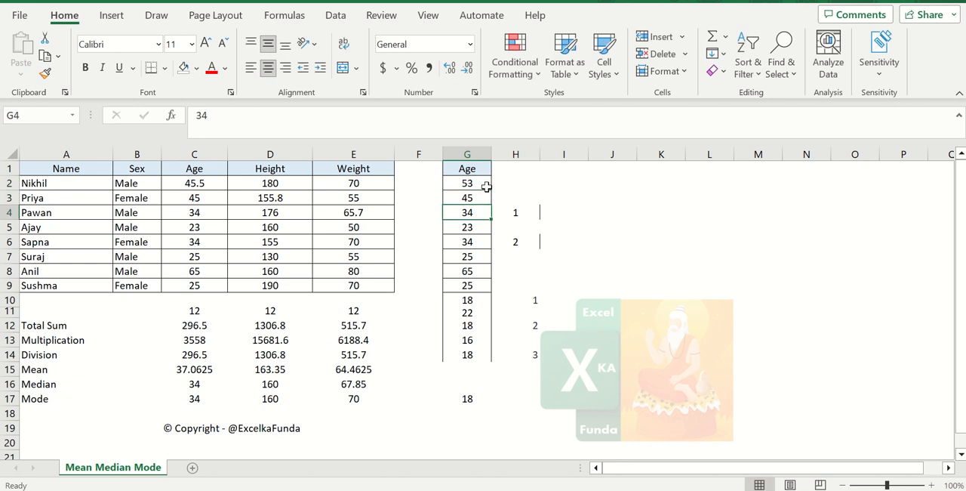
{"action": "key", "text": "Return"}
{"action": "type", "text": "53"}
{"action": "key", "text": "Return"}
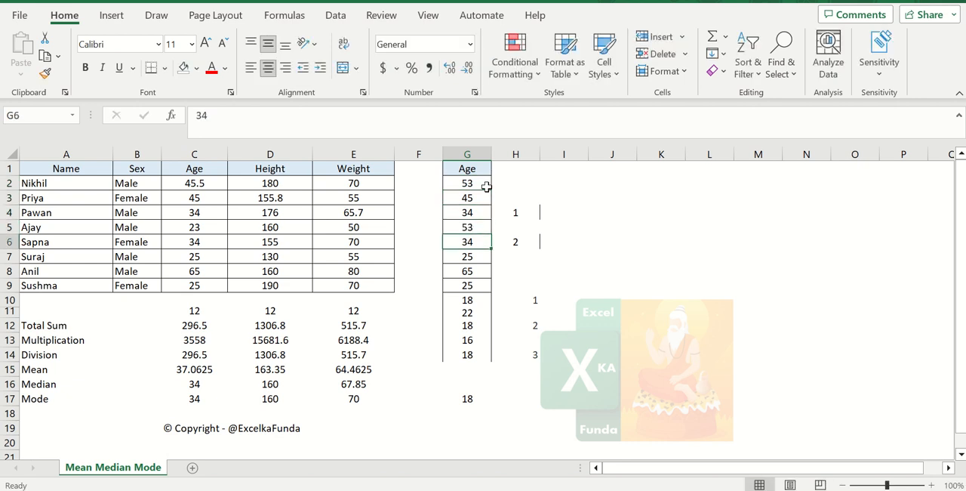
{"action": "key", "text": "Return"}
{"action": "key", "text": "Return"}
{"action": "type", "text": "53"}
{"action": "key", "text": "Return"}
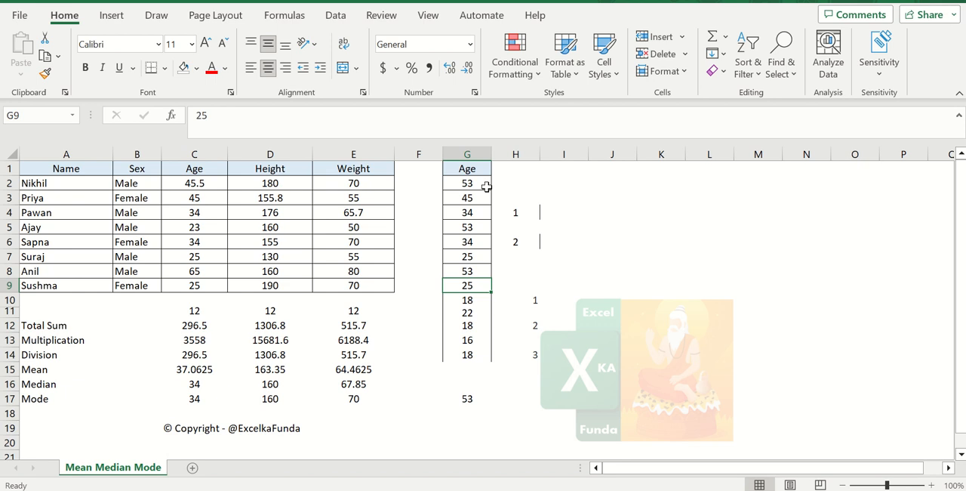
{"action": "left_click", "coordinate": [486, 186]}
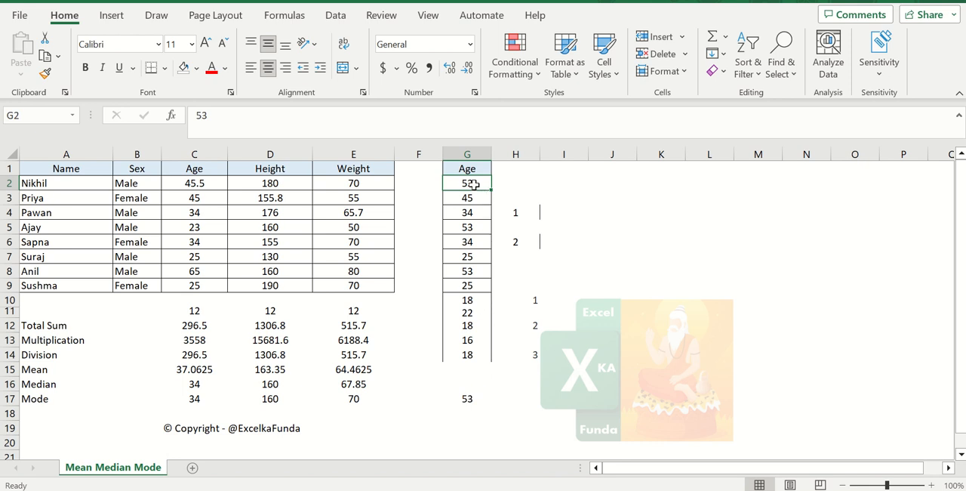
{"action": "left_click", "coordinate": [477, 226]}
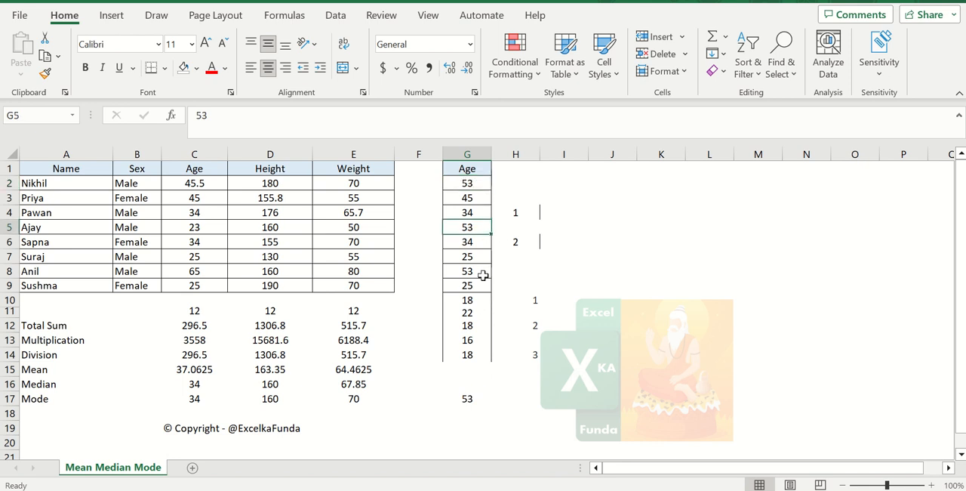
Compare the mode formula in G17 with the copied ages and set the age in G11 to 53
{"action": "left_click", "coordinate": [468, 184]}
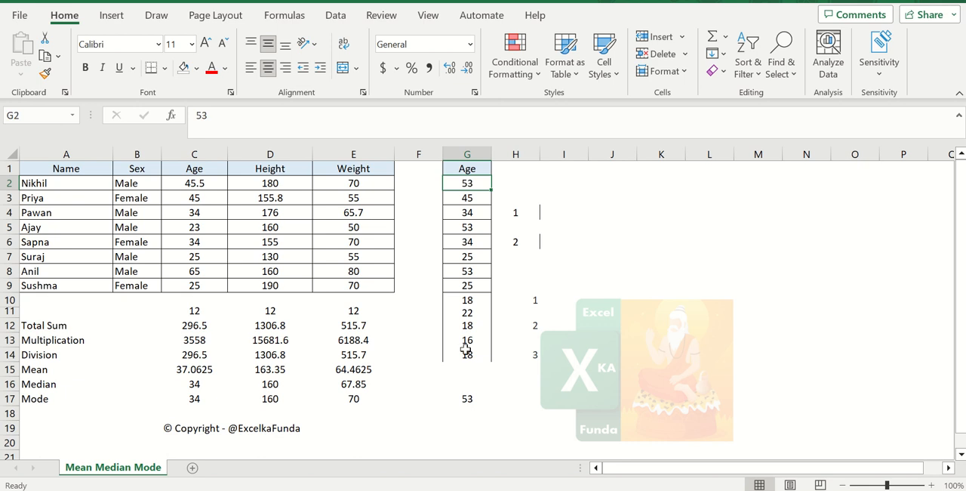
{"action": "left_click", "coordinate": [479, 395]}
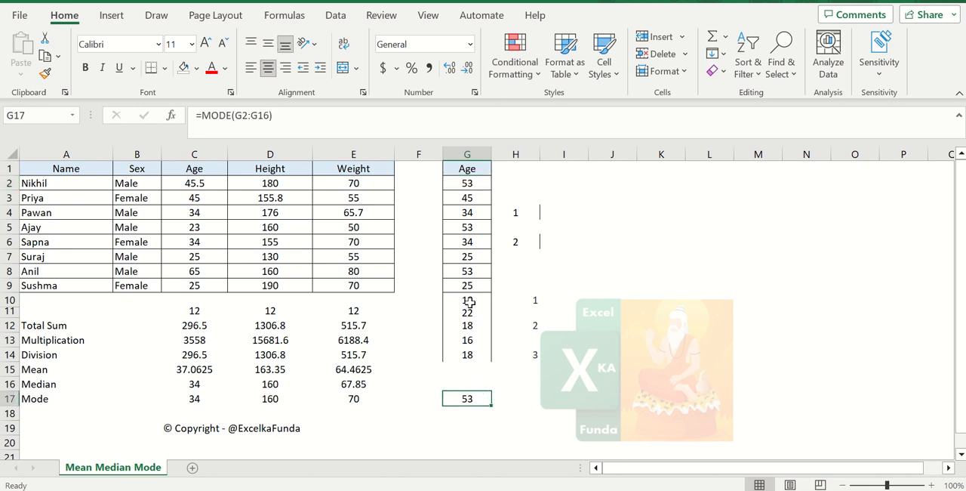
{"action": "left_click", "coordinate": [468, 312]}
{"action": "type", "text": "5"}
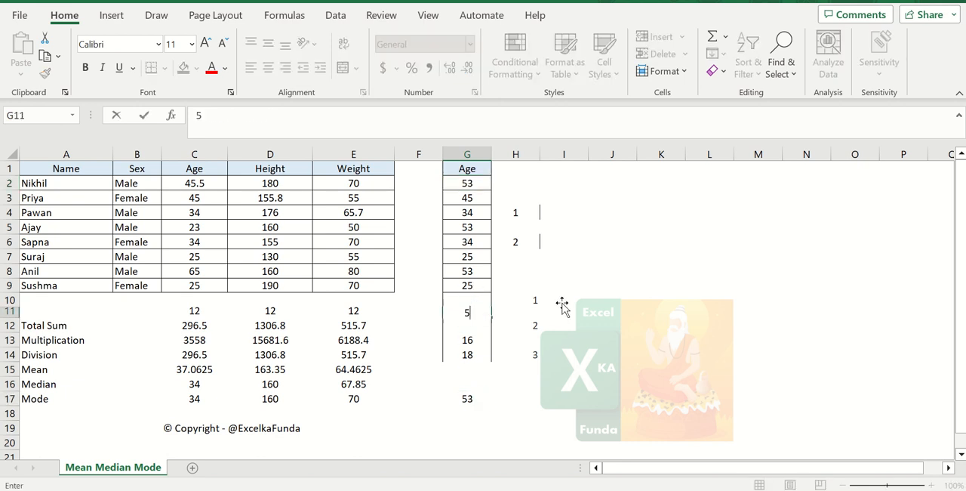
{"action": "type", "text": "4"}
{"action": "key", "text": "BackSpace"}
{"action": "key", "text": "BackSpace"}
{"action": "type", "text": "53"}
{"action": "key", "text": "Return"}
Change the copied age in G3 to 18
{"action": "key", "text": "Up"}
{"action": "key", "text": "Up"}
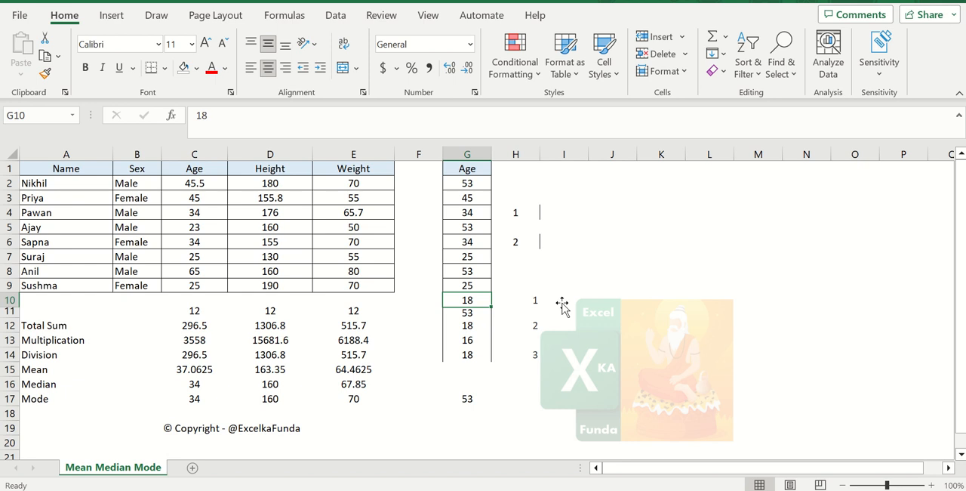
{"action": "key", "text": "Up"}
{"action": "key", "text": "Up"}
{"action": "key", "text": "Up"}
{"action": "key", "text": "Up"}
{"action": "key", "text": "Up"}
{"action": "key", "text": "Up"}
{"action": "key", "text": "Up"}
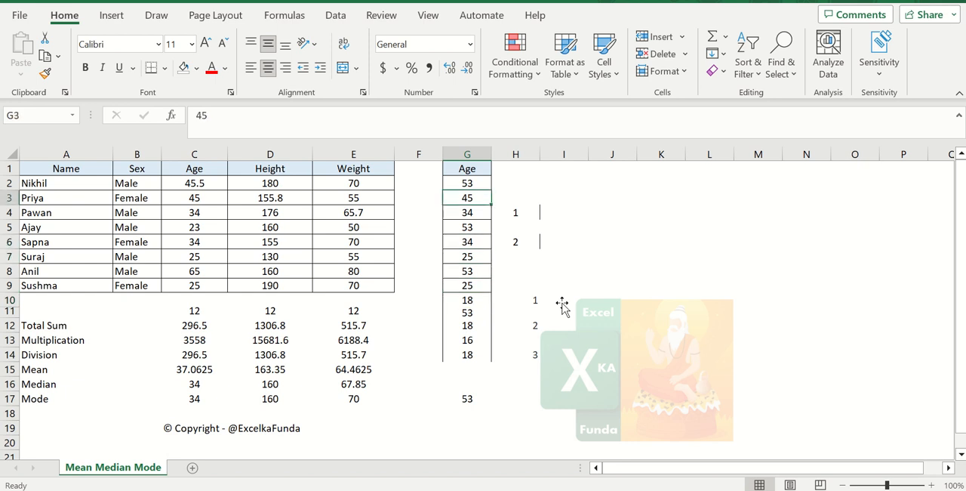
{"action": "type", "text": "1"}
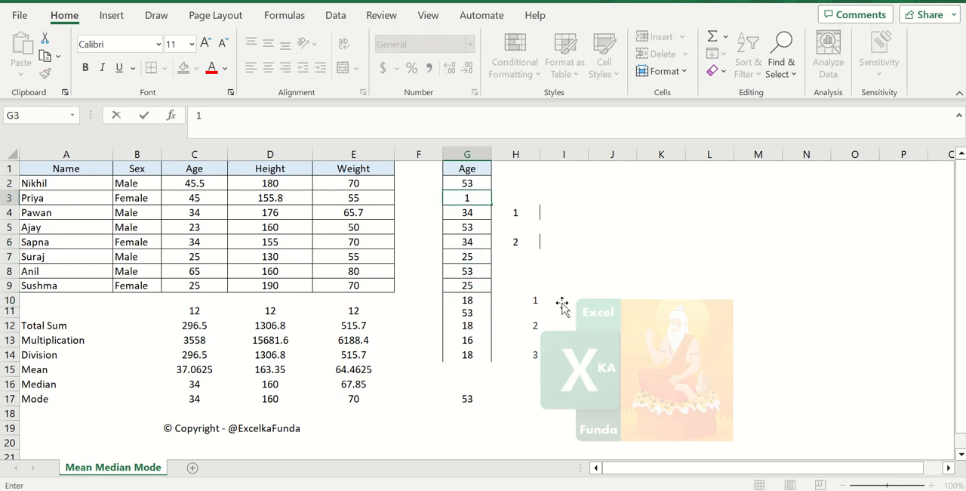
{"action": "type", "text": "8"}
{"action": "key", "text": "Return"}
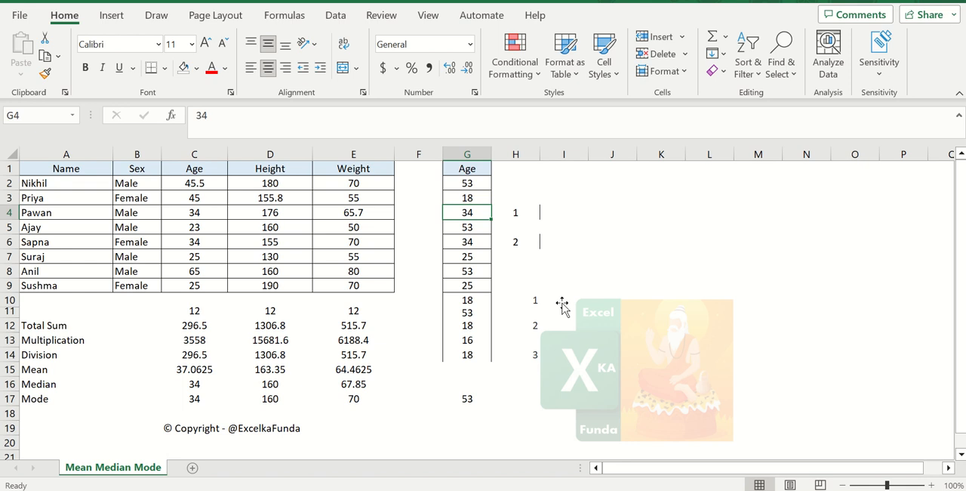
Replace the copied age in G7 with 18
{"action": "key", "text": "Down"}
{"action": "key", "text": "Down"}
{"action": "key", "text": "Down"}
{"action": "key", "text": "Down"}
{"action": "key", "text": "Down"}
{"action": "key", "text": "Down"}
{"action": "key", "text": "Down"}
{"action": "key", "text": "Down"}
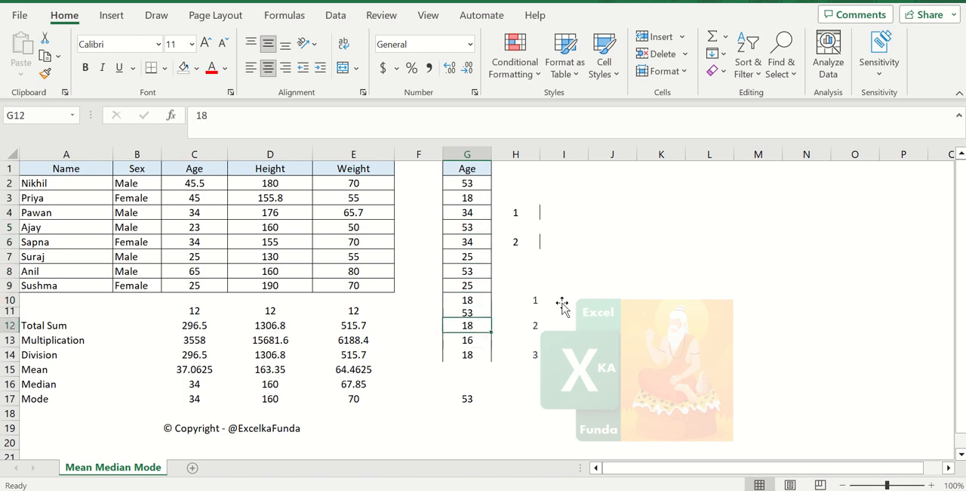
{"action": "key", "text": "Up"}
{"action": "key", "text": "Up"}
{"action": "key", "text": "Up"}
{"action": "key", "text": "Up"}
{"action": "key", "text": "Up"}
{"action": "type", "text": "1"}
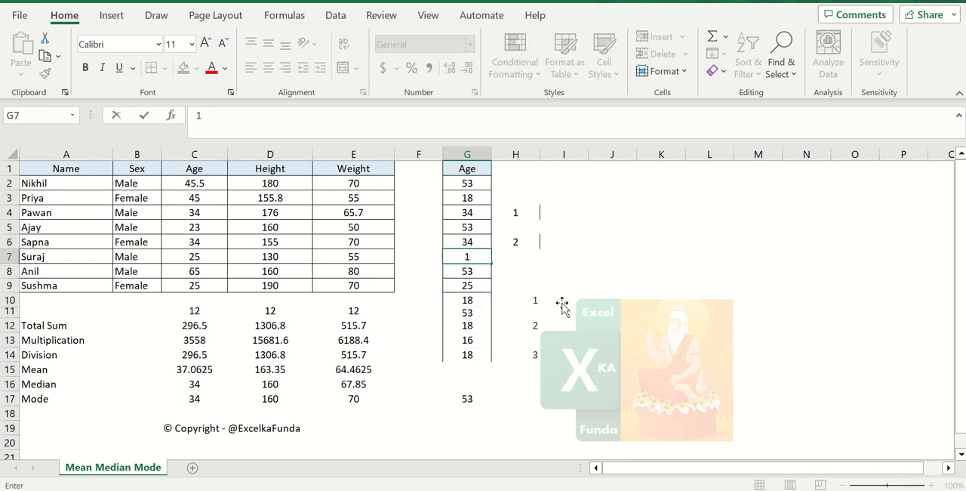
{"action": "type", "text": "8"}
{"action": "key", "text": "Return"}
Go through the repeated ages in the copied column and change the value in G10 to 20
{"action": "key", "text": "Up"}
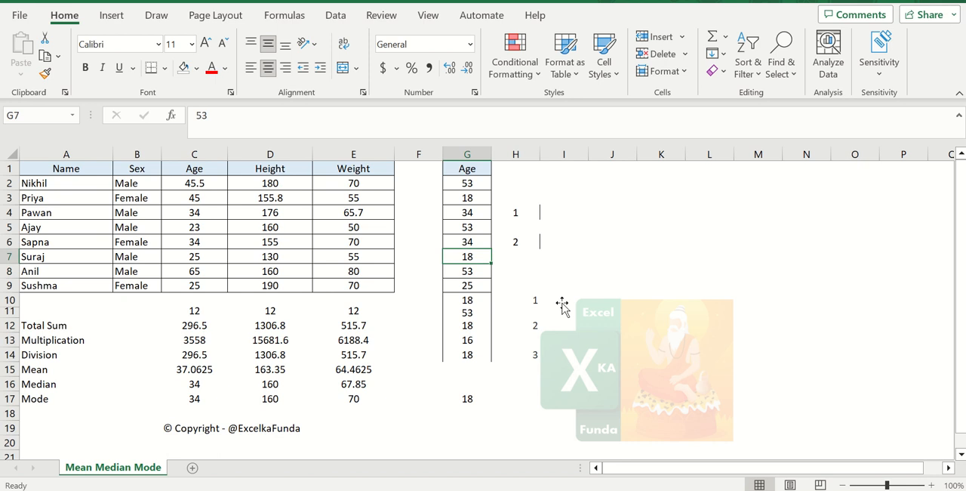
{"action": "key", "text": "Up"}
{"action": "key", "text": "Up"}
{"action": "key", "text": "Up"}
{"action": "key", "text": "Up"}
{"action": "key", "text": "Up"}
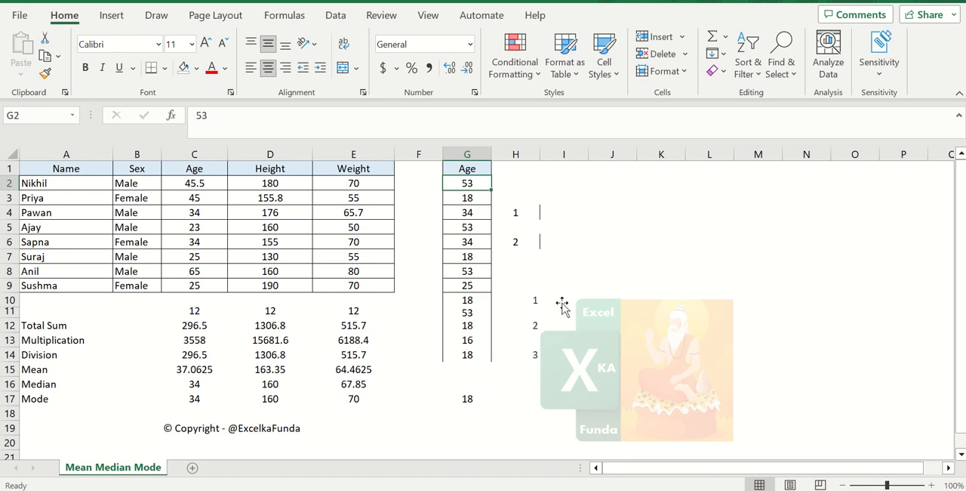
{"action": "key", "text": "Down"}
{"action": "key", "text": "Down"}
{"action": "key", "text": "Down"}
{"action": "key", "text": "Down"}
{"action": "key", "text": "Down"}
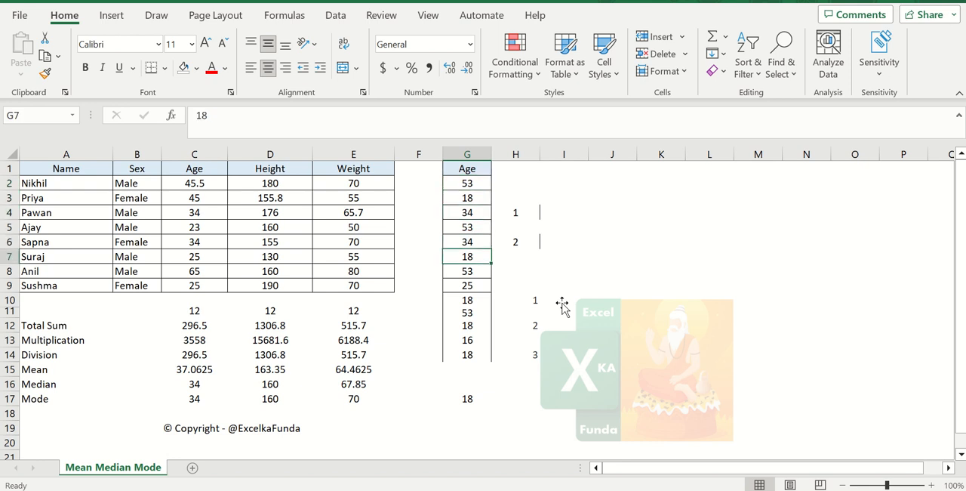
{"action": "key", "text": "Down"}
{"action": "key", "text": "Down"}
{"action": "key", "text": "Down"}
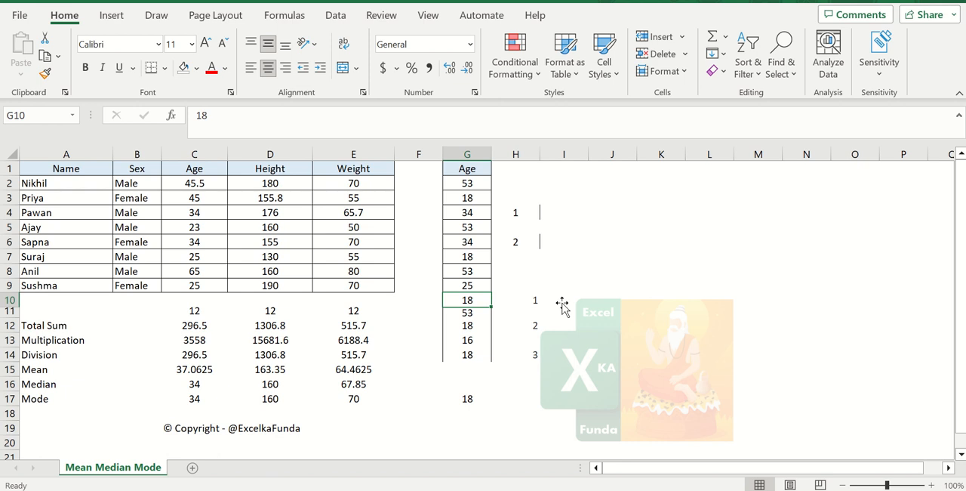
{"action": "type", "text": "20"}
{"action": "key", "text": "Return"}
Recheck the repeated ages in the copied column and set the first age in G2 to 18
{"action": "key", "text": "Up"}
{"action": "key", "text": "Up"}
{"action": "key", "text": "Up"}
{"action": "key", "text": "Up"}
{"action": "key", "text": "Up"}
{"action": "key", "text": "Down"}
{"action": "key", "text": "Down"}
{"action": "key", "text": "Down"}
{"action": "key", "text": "Down"}
{"action": "key", "text": "Up"}
{"action": "key", "text": "Up"}
{"action": "key", "text": "Up"}
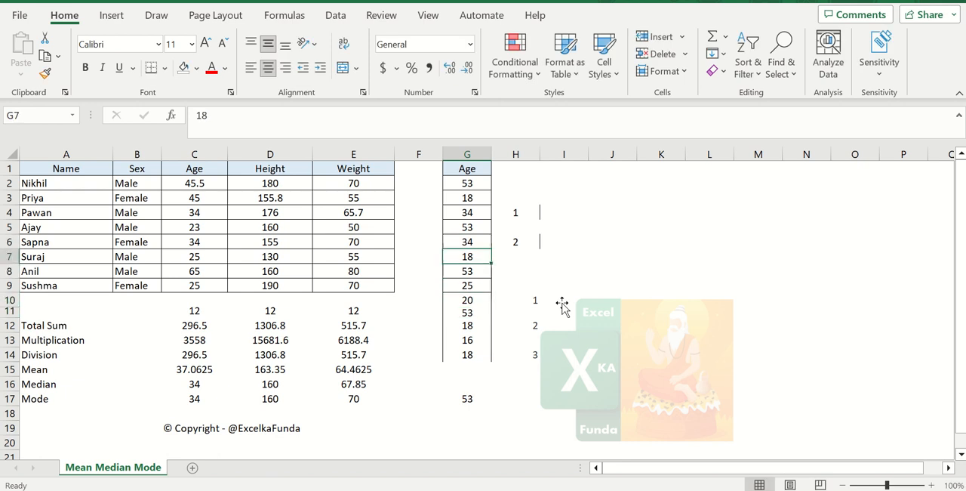
{"action": "key", "text": "Up"}
{"action": "key", "text": "Up"}
{"action": "key", "text": "Up"}
{"action": "key", "text": "Up"}
{"action": "key", "text": "Up"}
{"action": "type", "text": "18"}
{"action": "key", "text": "Return"}
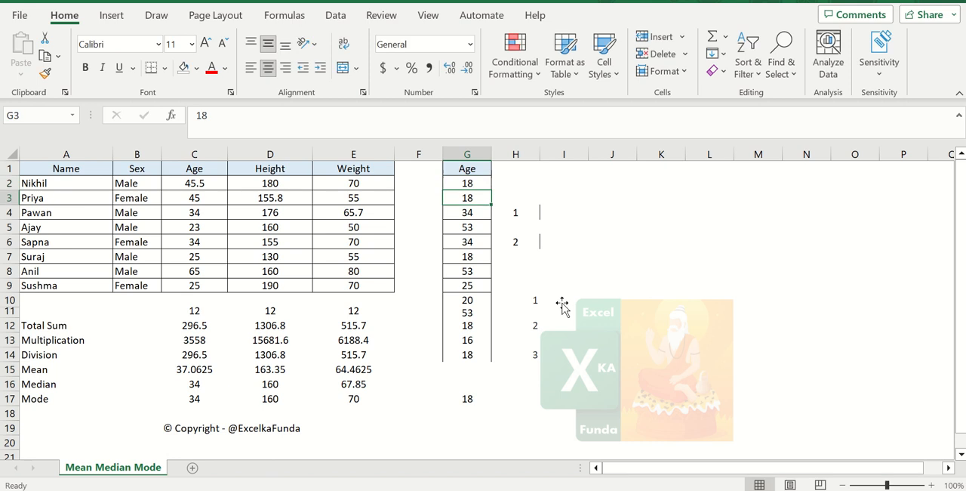
Set the copied age in G3 to 53 and compare it with the first entry in G2
{"action": "type", "text": "53"}
{"action": "key", "text": "Return"}
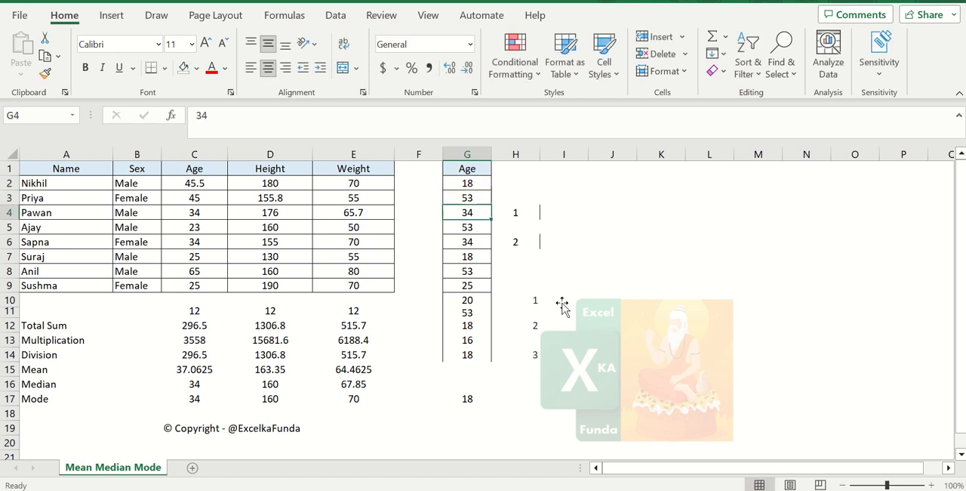
{"action": "key", "text": "Up"}
{"action": "key", "text": "Up"}
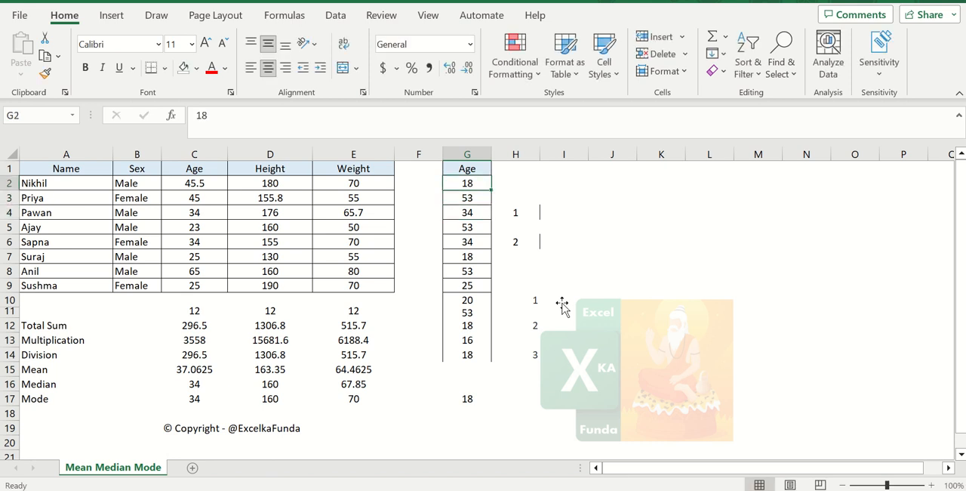
{"action": "key", "text": "Down"}
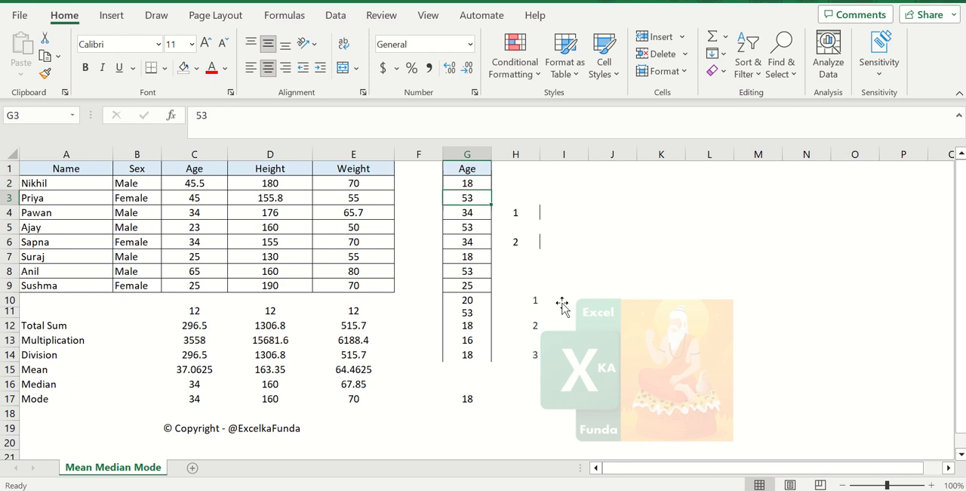
Review the mode formulas for Age, Height and Weight in row 17, along with the Weight median in E16
{"action": "left_click", "coordinate": [213, 401]}
{"action": "left_click", "coordinate": [279, 396]}
{"action": "left_click", "coordinate": [367, 387]}
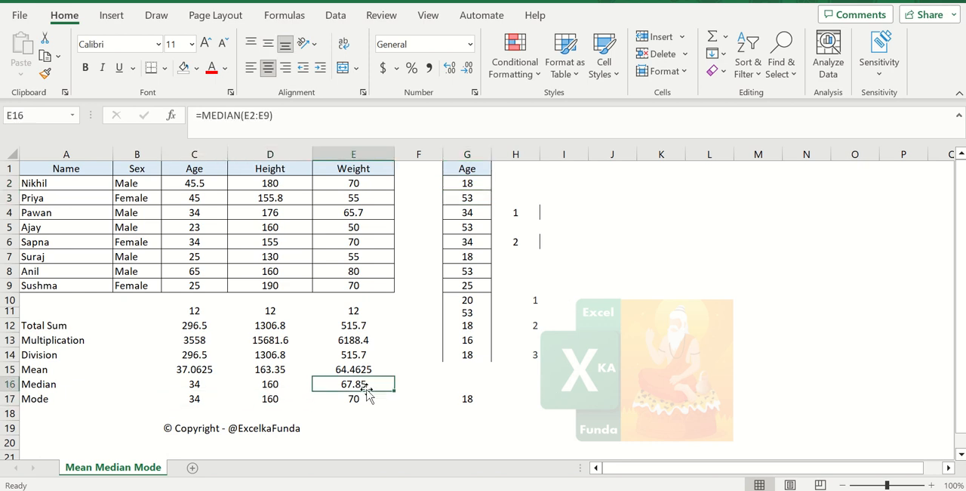
{"action": "left_click", "coordinate": [355, 400]}
Review the Age formulas for sum, multiplication, division, mean and median in C12:C16 against the source ages in C2:C9
{"action": "left_click", "coordinate": [199, 311]}
{"action": "left_click", "coordinate": [199, 338]}
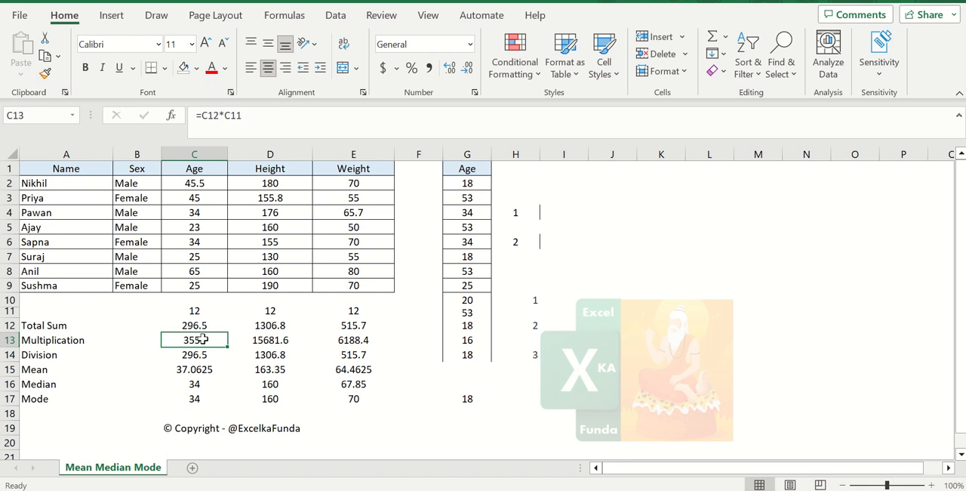
{"action": "left_click", "coordinate": [202, 325]}
{"action": "left_click", "coordinate": [200, 339]}
{"action": "left_click", "coordinate": [219, 353]}
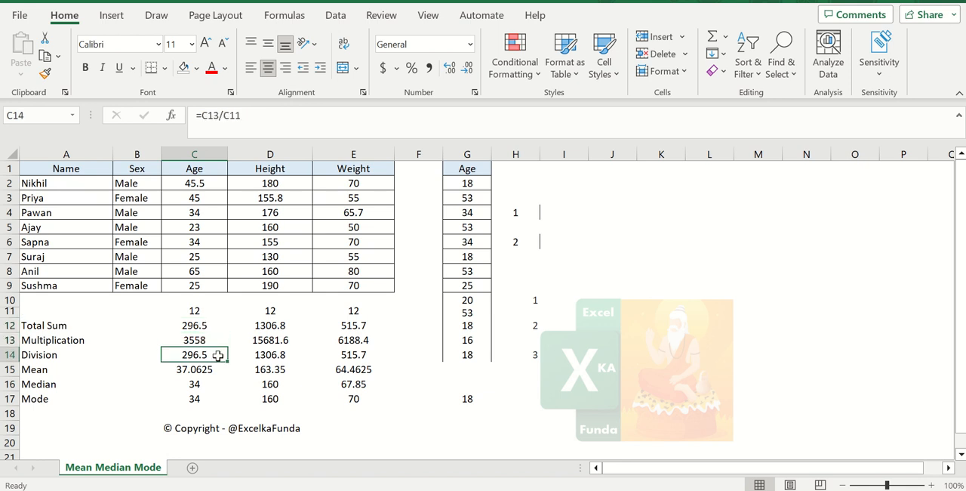
{"action": "left_click", "coordinate": [217, 367]}
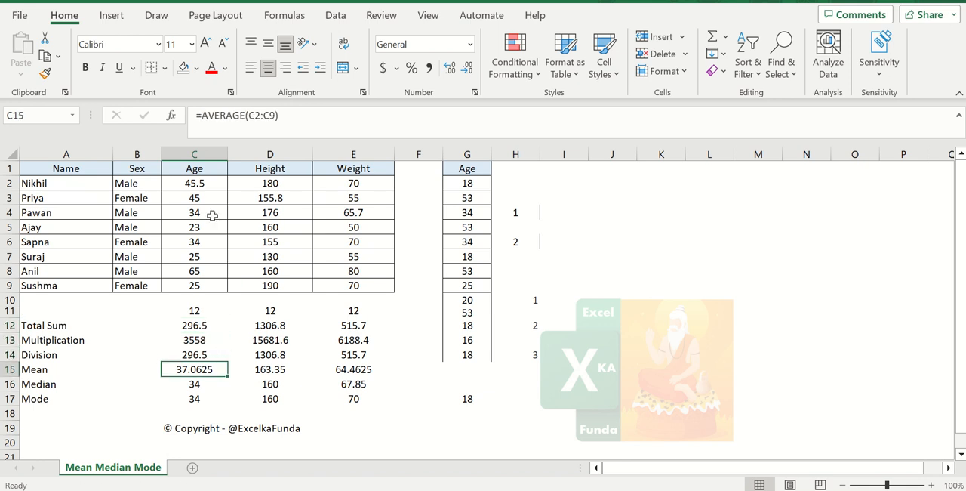
{"action": "left_click", "coordinate": [206, 183]}
{"action": "left_click_drag", "start_coordinate": [207, 183], "coordinate": [211, 289]}
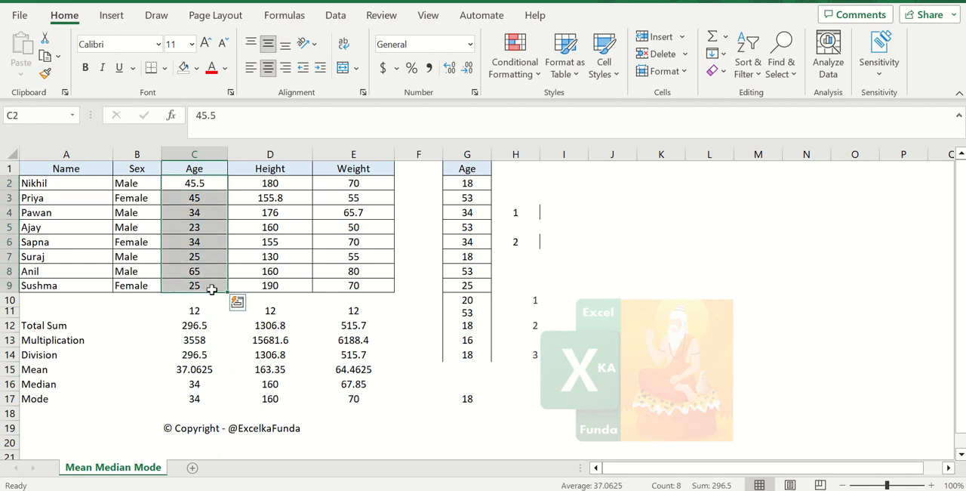
{"action": "left_click", "coordinate": [213, 384]}
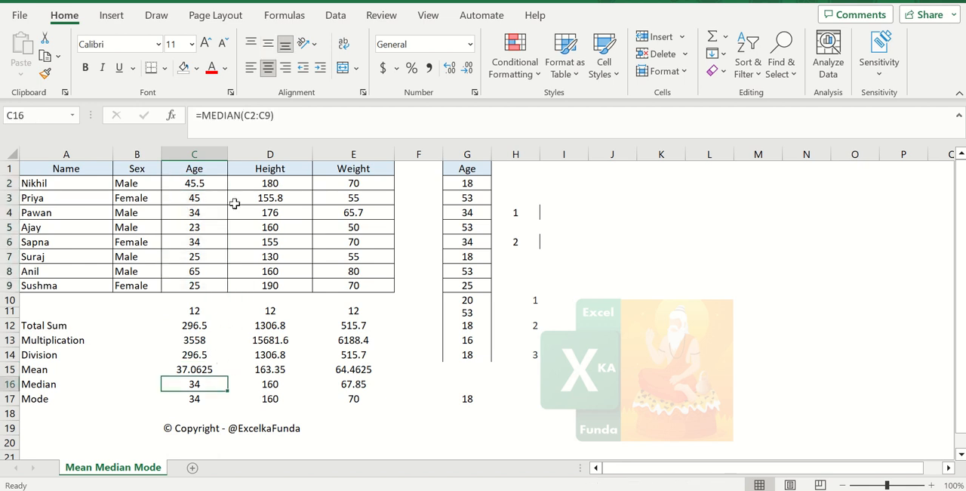
{"action": "left_click_drag", "start_coordinate": [198, 169], "coordinate": [212, 284]}
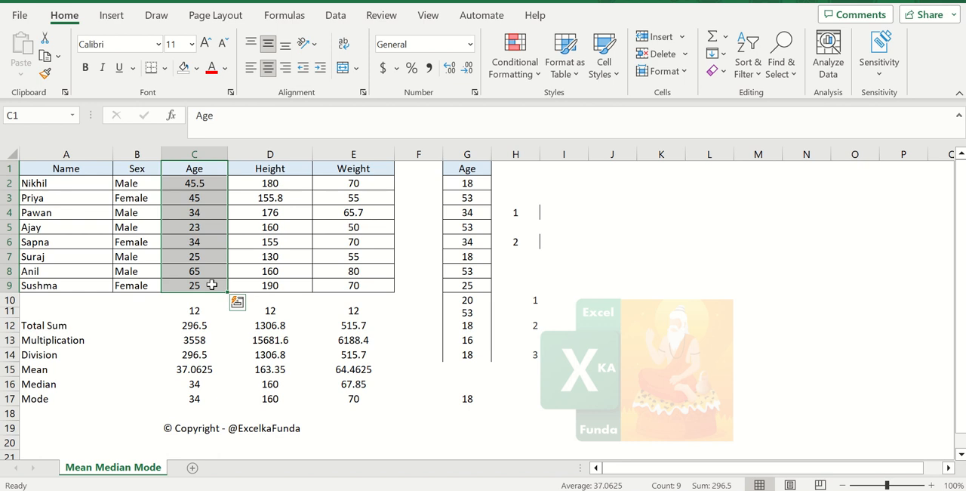
Clear the contents of columns G and H, removing the copied Age data and its occurrence numbers
{"action": "left_click_drag", "start_coordinate": [467, 156], "coordinate": [504, 162]}
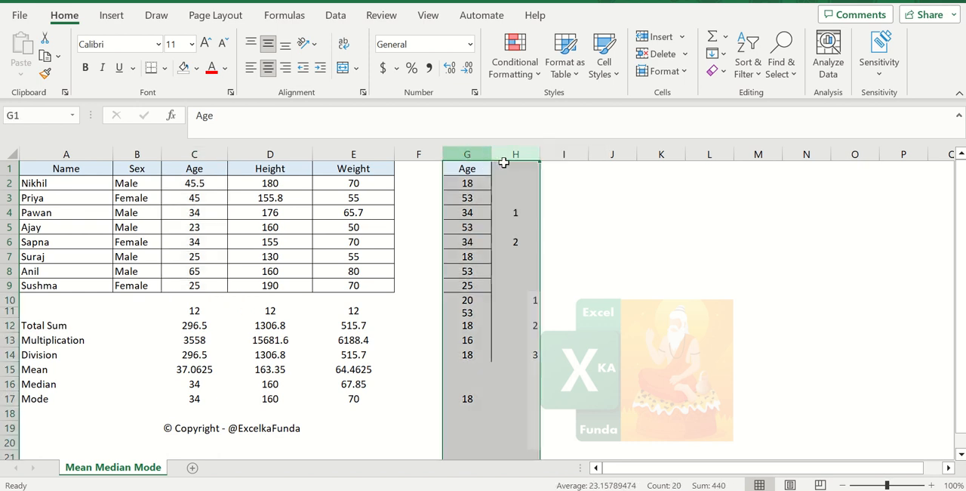
{"action": "key", "text": "Delete"}
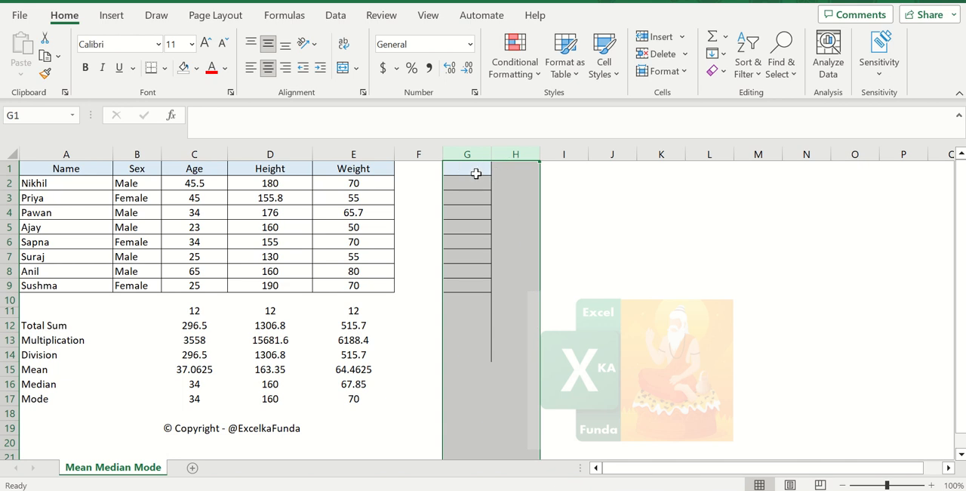
{"action": "left_click", "coordinate": [475, 175]}
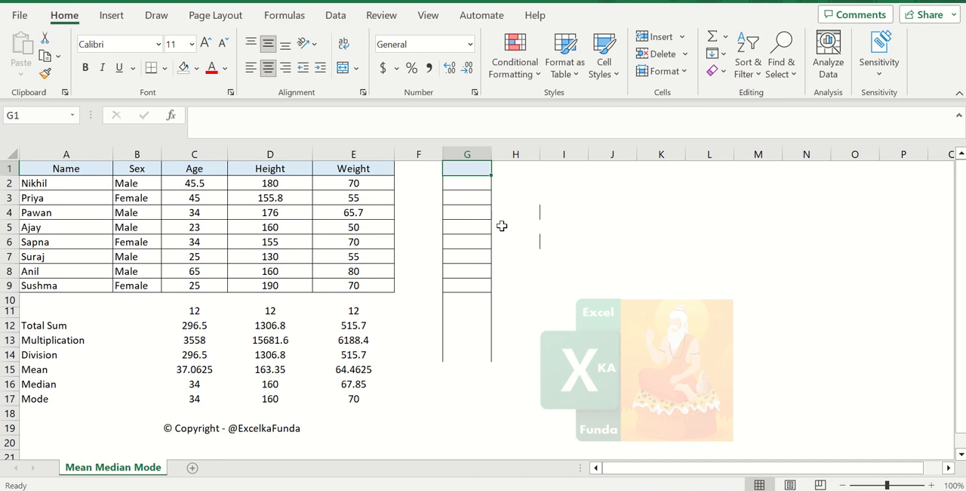
{"action": "mouse_move", "coordinate": [427, 20]}
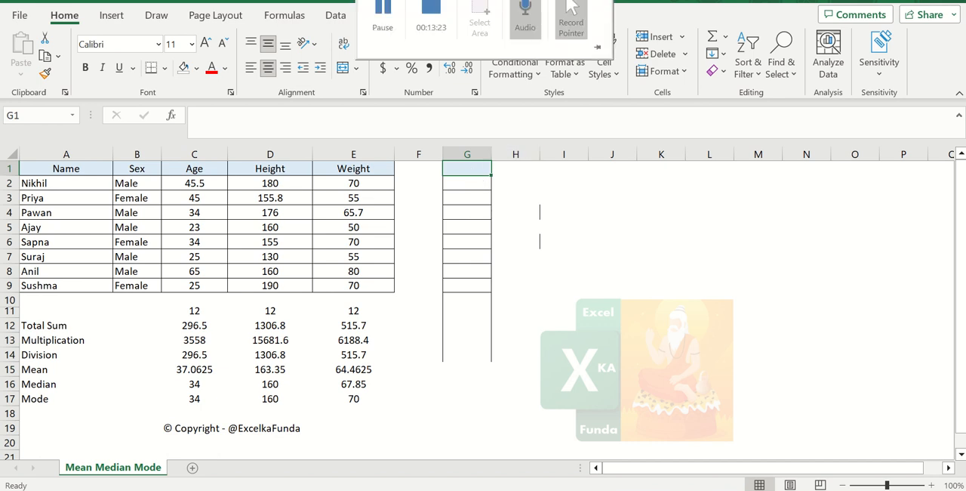